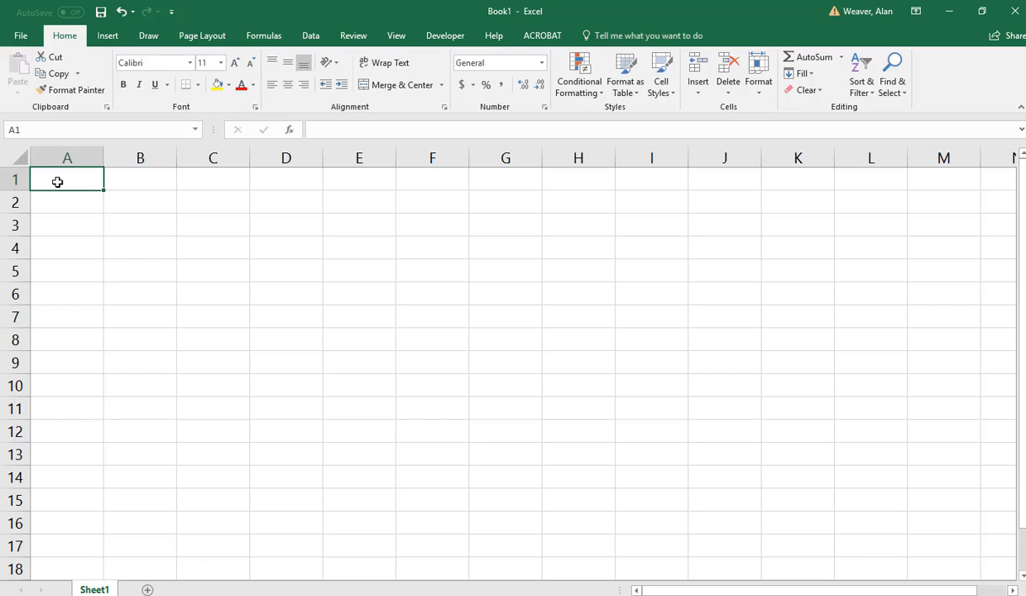
Enter the heading Materials in A1 and list Beads, Chain and Clasp beneath it in A2:A4.
{"action": "type", "text": "Materials"}
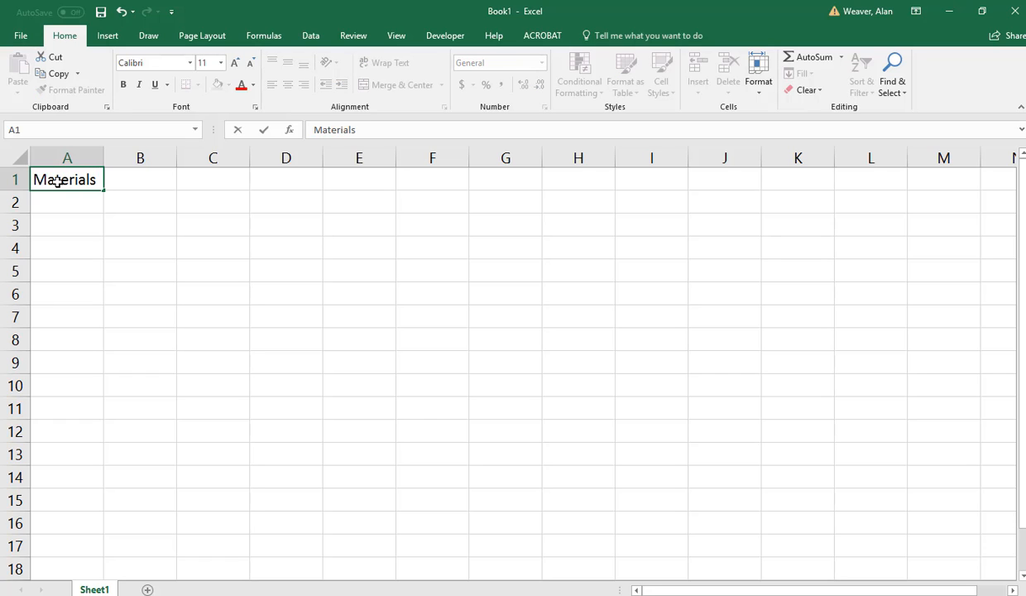
{"action": "key", "text": "Return"}
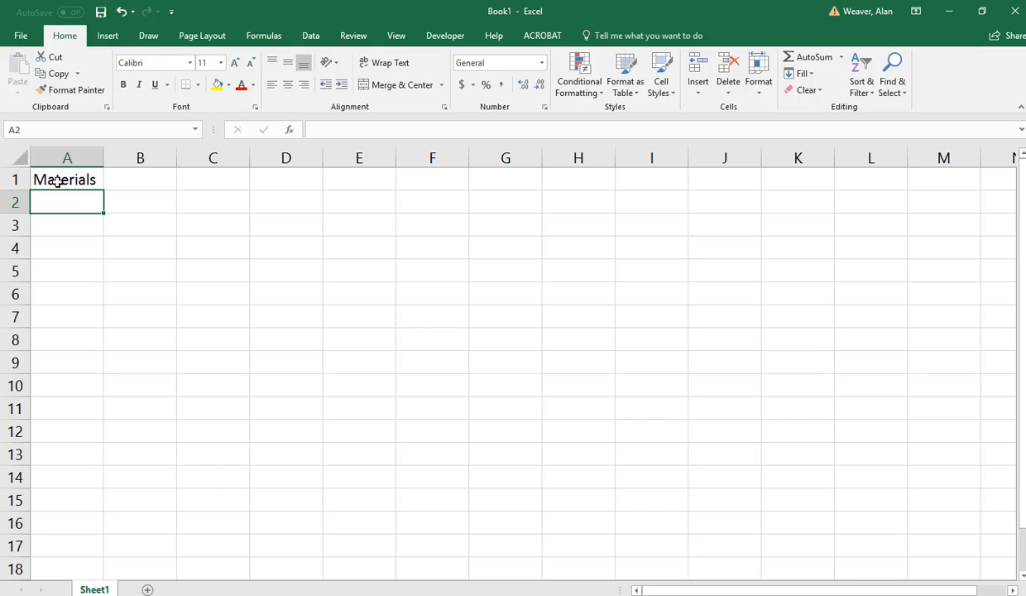
{"action": "type", "text": "Beads"}
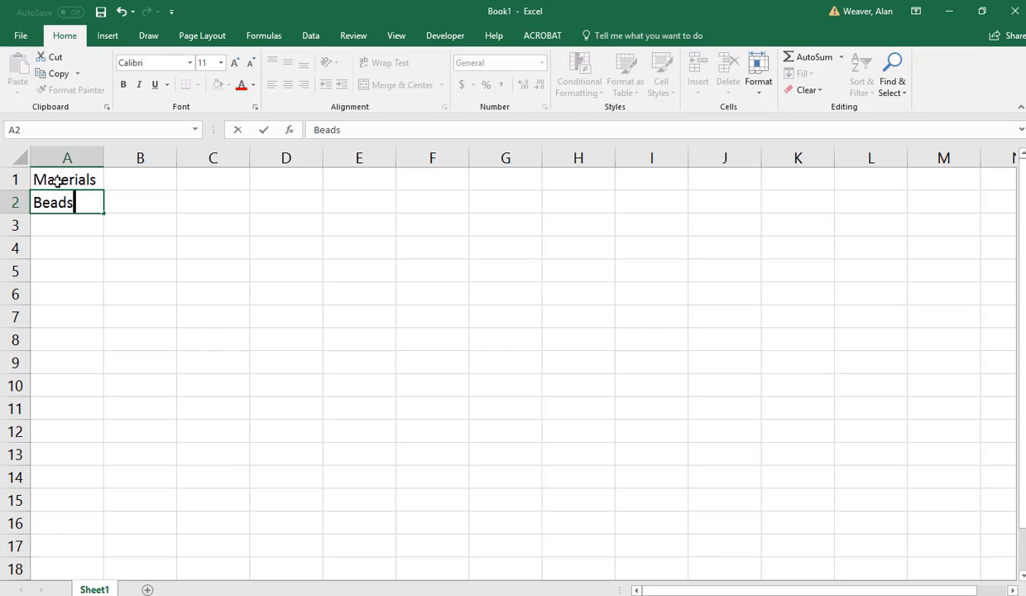
{"action": "key", "text": "Return"}
{"action": "type", "text": "Chain"}
{"action": "key", "text": "Return"}
{"action": "type", "text": "Clasp"}
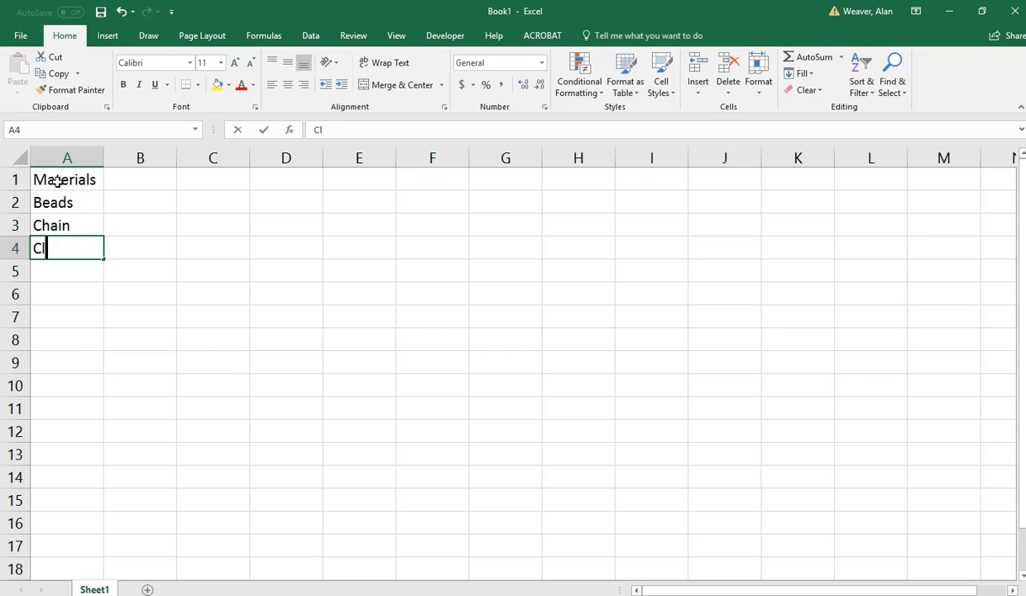
{"action": "key", "text": "Tab"}
Enter the material costs in column B: 4 for Beads, .75 for Chain and .5 for Clasp.
{"action": "key", "text": "Up"}
{"action": "key", "text": "Up"}
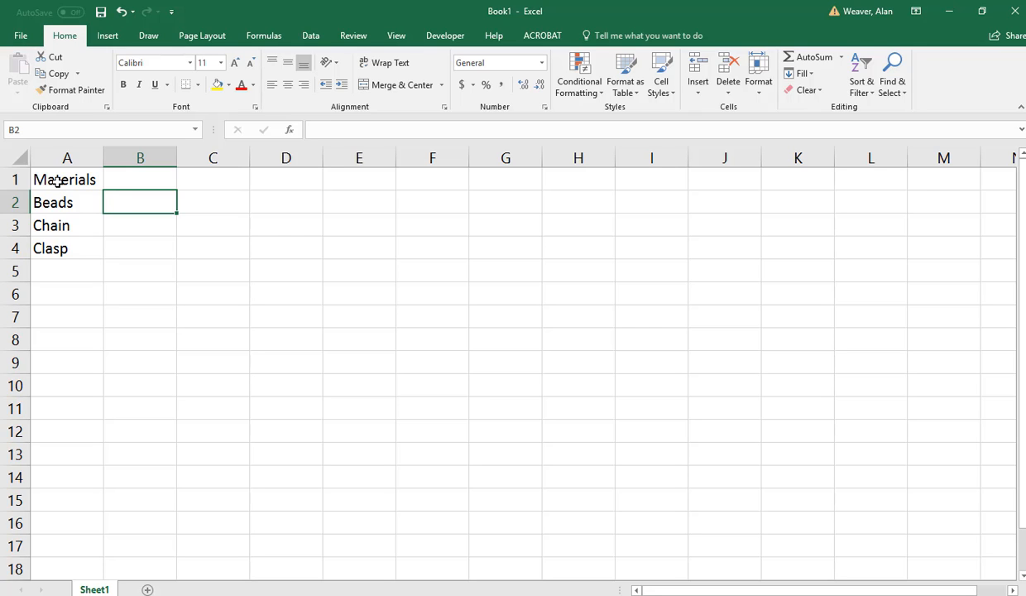
{"action": "type", "text": "4"}
{"action": "key", "text": "Return"}
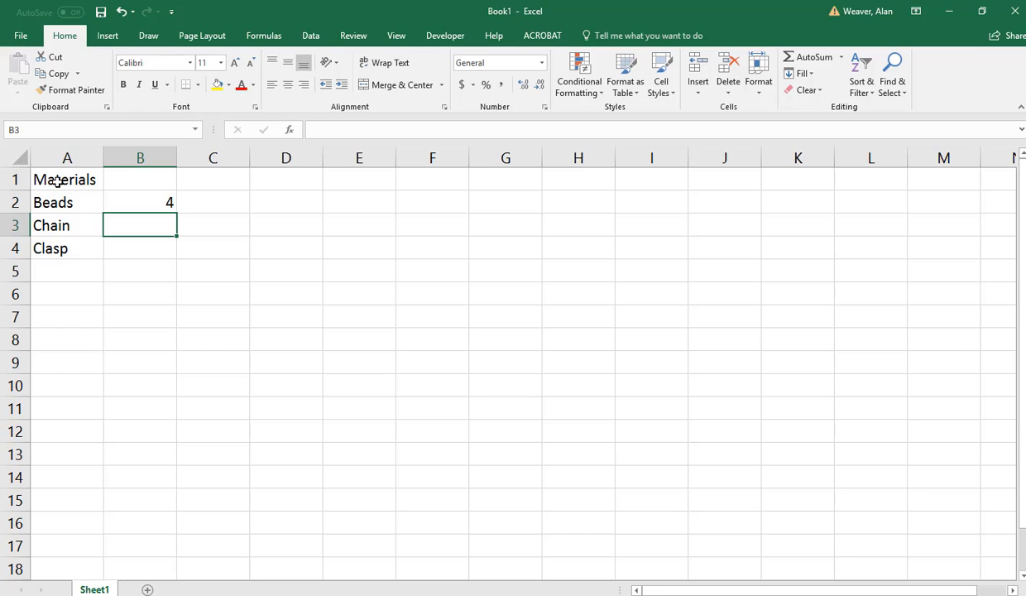
{"action": "type", "text": "."}
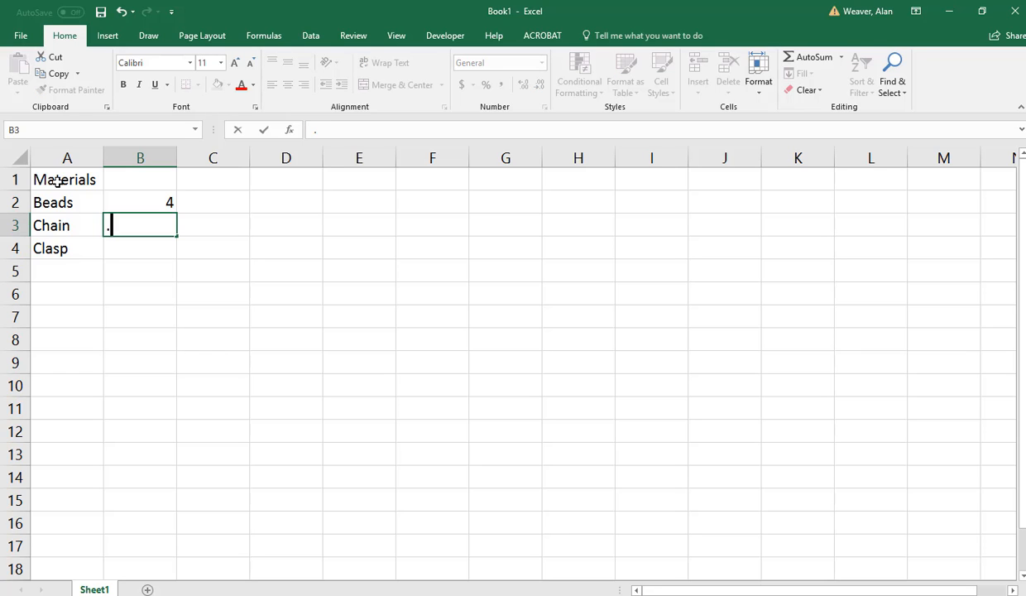
{"action": "type", "text": "75"}
{"action": "key", "text": "Return"}
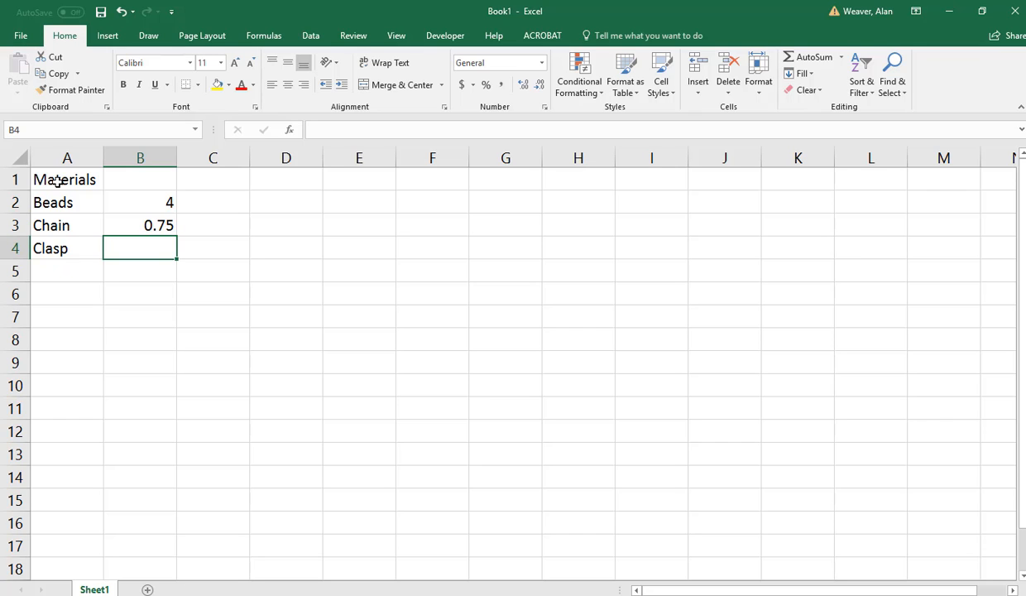
{"action": "type", "text": ".5"}
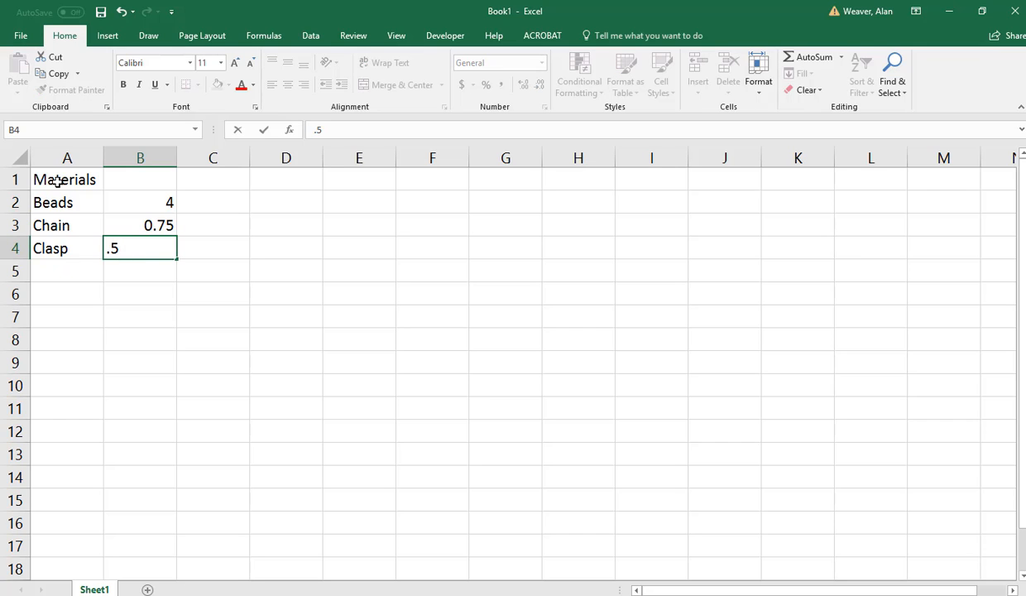
{"action": "key", "text": "Return"}
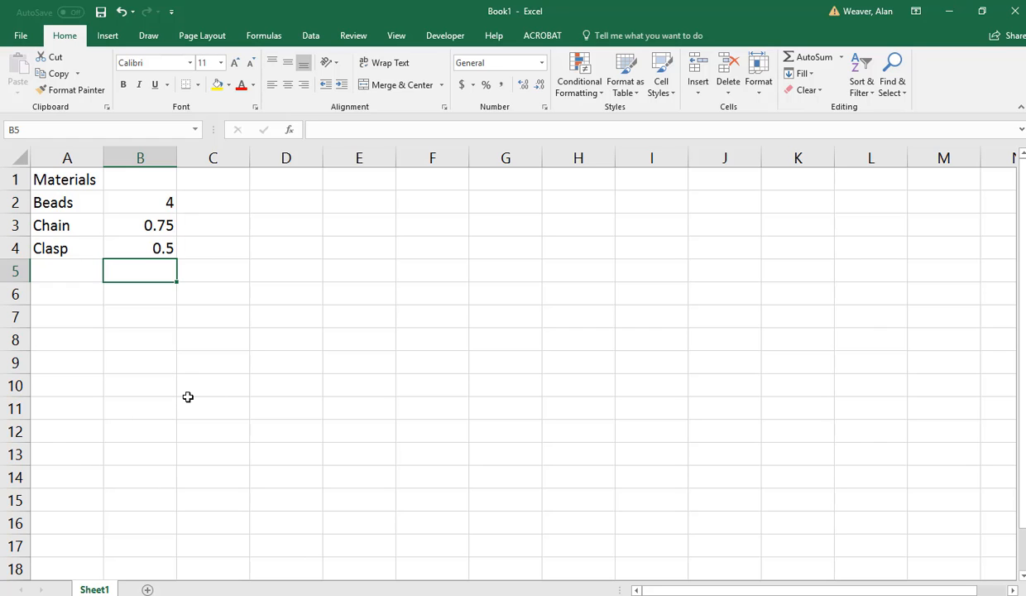
Total the material costs in B5 with =SUM(B2:B4) and apply the dollar accounting format to B2:B5.
{"action": "key", "text": "alt+equal"}
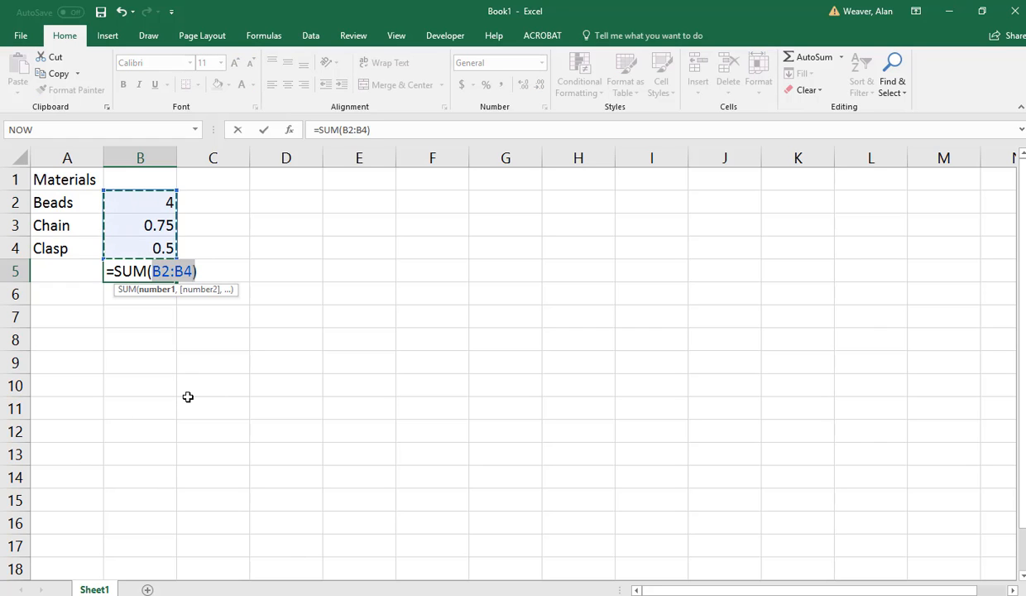
{"action": "key", "text": "Return"}
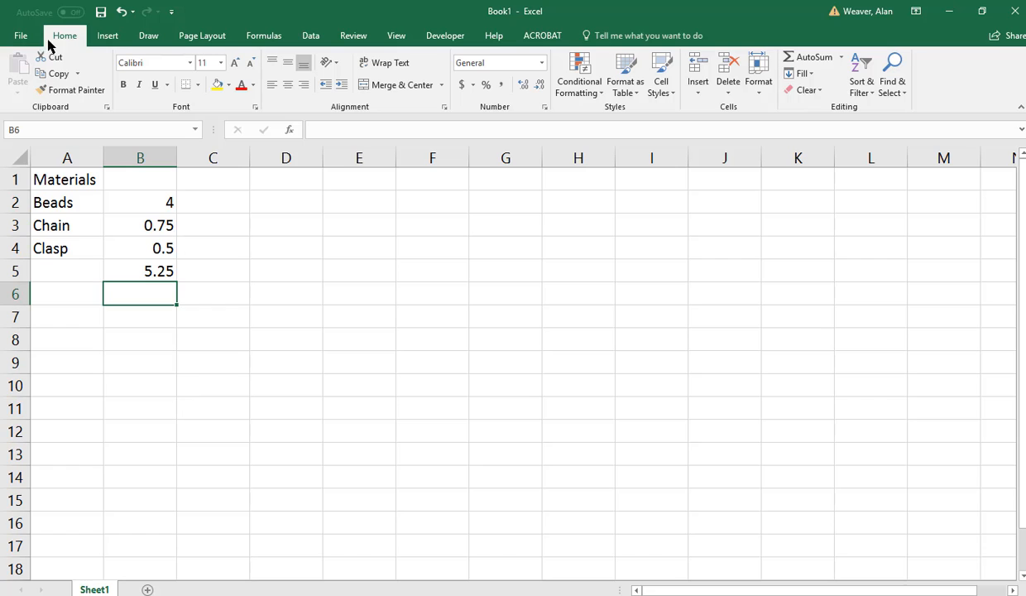
{"action": "left_click", "coordinate": [157, 207]}
{"action": "left_click_drag", "start_coordinate": [157, 215], "coordinate": [155, 270]}
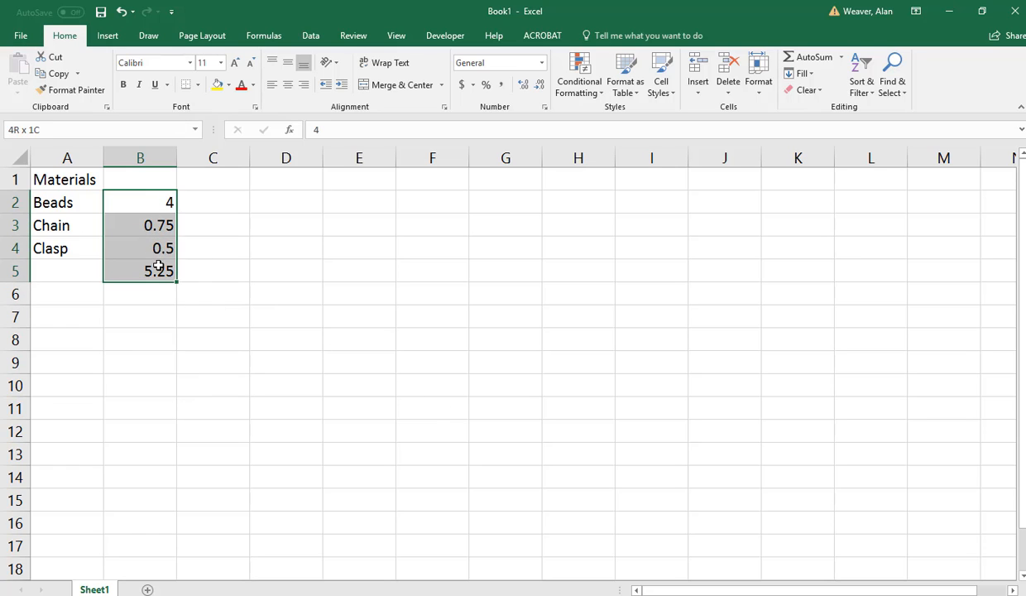
{"action": "left_click", "coordinate": [461, 86]}
Label A5 "total cost" and make the label and its sum in A5:B5 bold.
{"action": "left_click", "coordinate": [70, 271]}
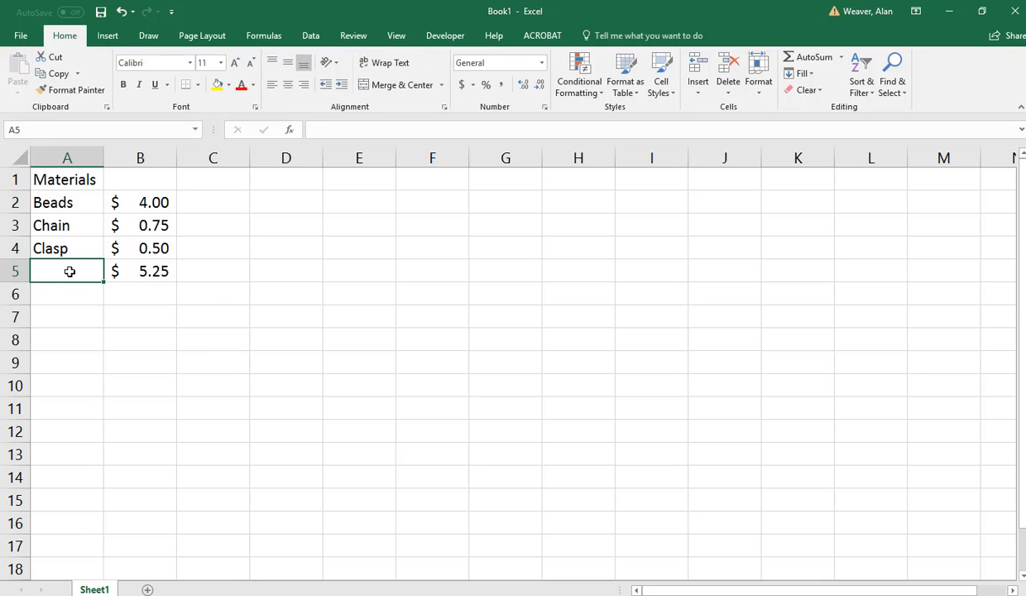
{"action": "type", "text": "total cost"}
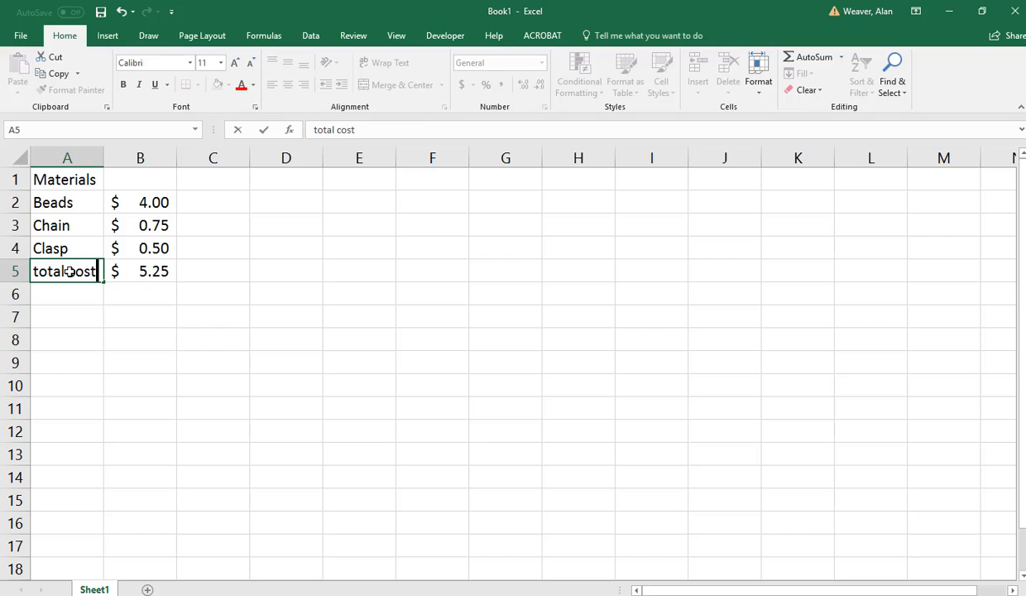
{"action": "key", "text": "Tab"}
{"action": "left_click", "coordinate": [69, 272]}
{"action": "key", "text": "shift+Right"}
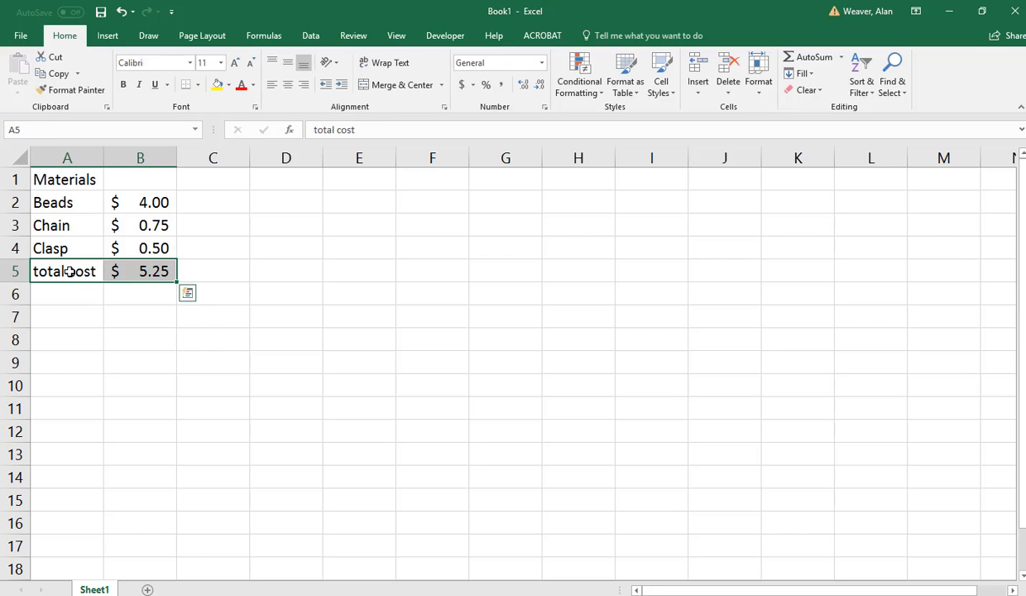
{"action": "key", "text": "ctrl+b"}
{"action": "key", "text": "Down"}
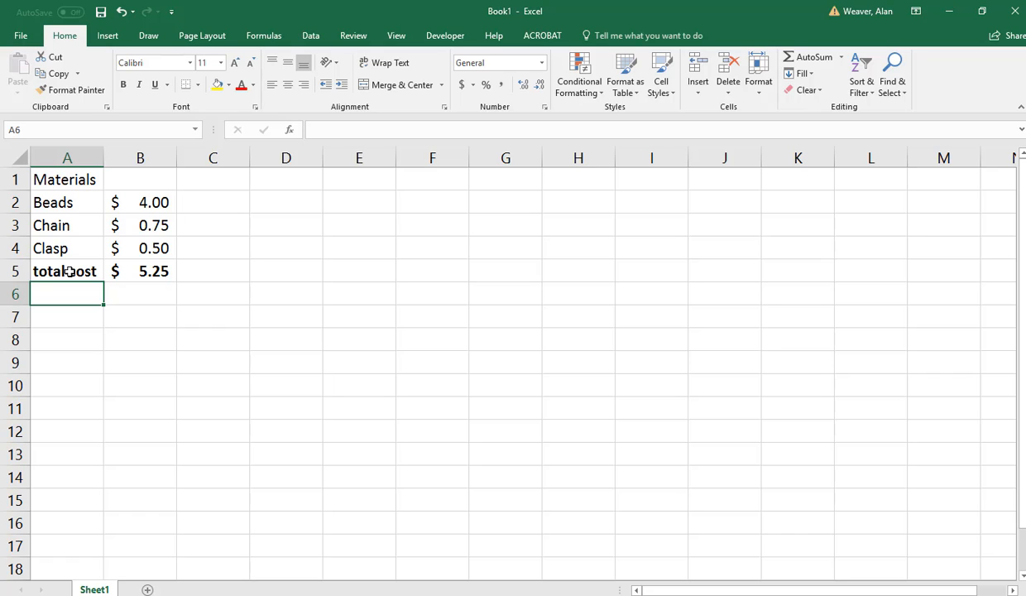
Format the Materials heading in A1 as bold and italic.
{"action": "key", "text": "Up"}
{"action": "key", "text": "Up"}
{"action": "key", "text": "Up"}
{"action": "key", "text": "Up"}
{"action": "key", "text": "Up"}
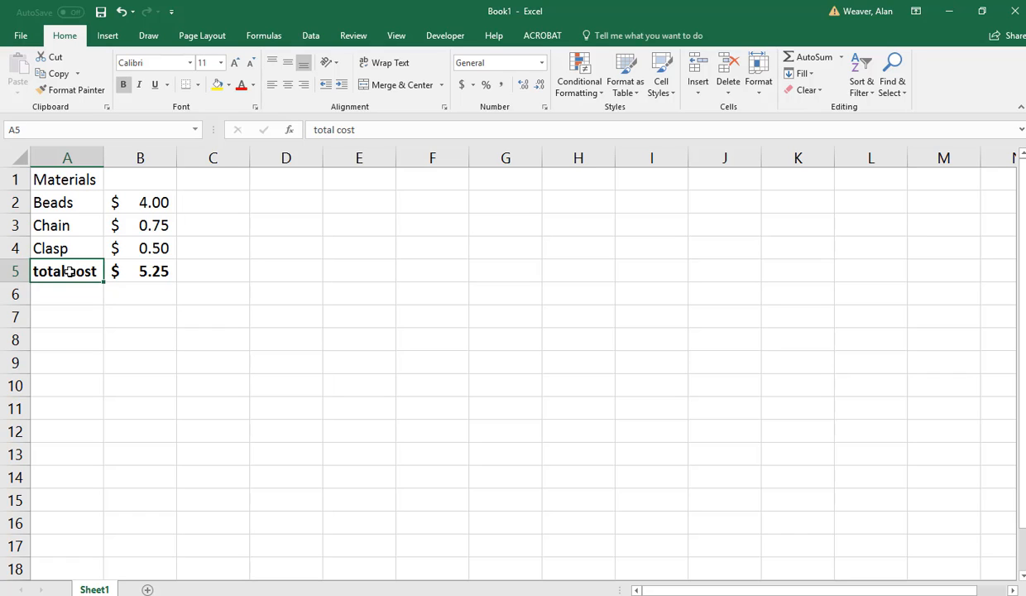
{"action": "key", "text": "ctrl+b"}
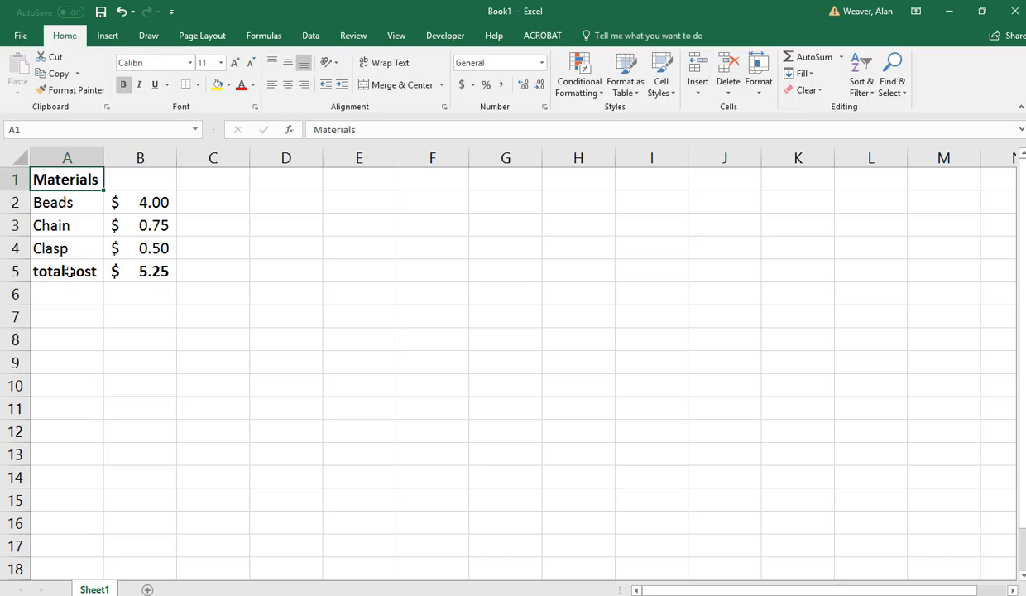
{"action": "key", "text": "ctrl+i"}
{"action": "key", "text": "ctrl+u"}
Enter the label "Time to make" in A7 and autofit the width of column A.
{"action": "key", "text": "Down"}
{"action": "key", "text": "Down"}
{"action": "key", "text": "Down"}
{"action": "key", "text": "Down"}
{"action": "key", "text": "Down"}
{"action": "key", "text": "Down"}
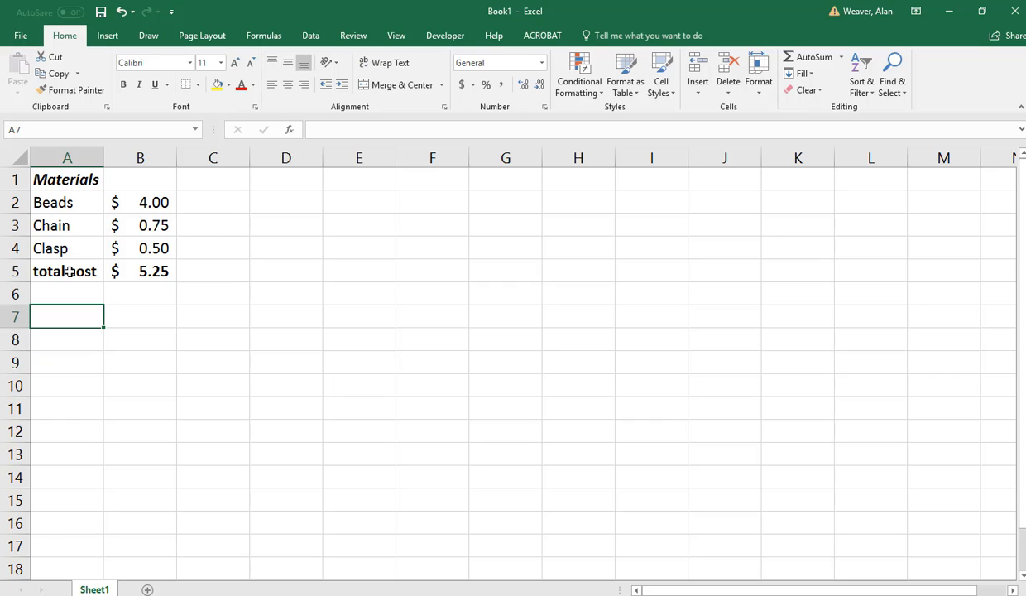
{"action": "type", "text": "Time"}
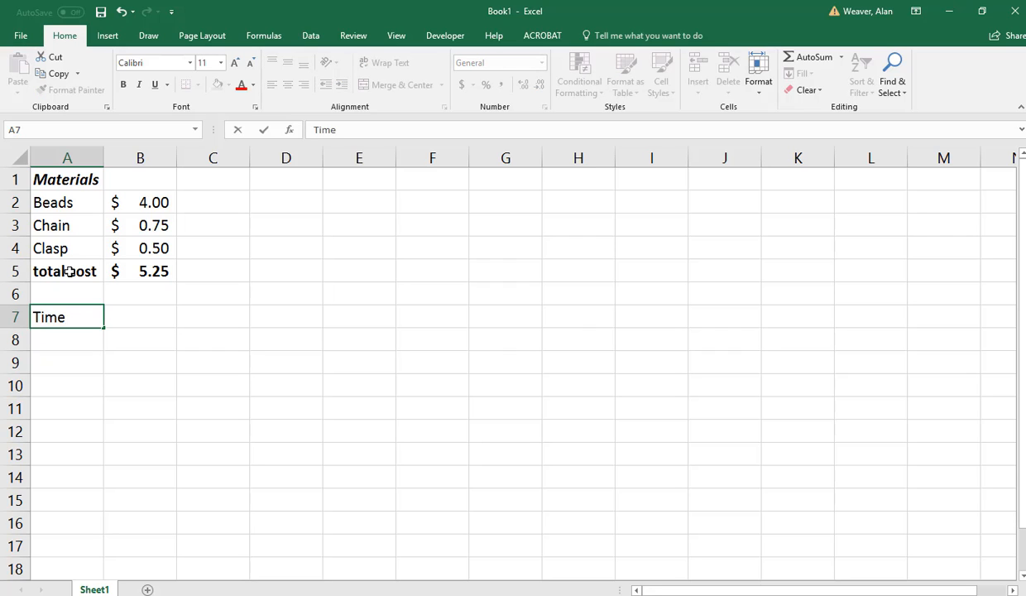
{"action": "type", "text": " to make"}
{"action": "key", "text": "Tab"}
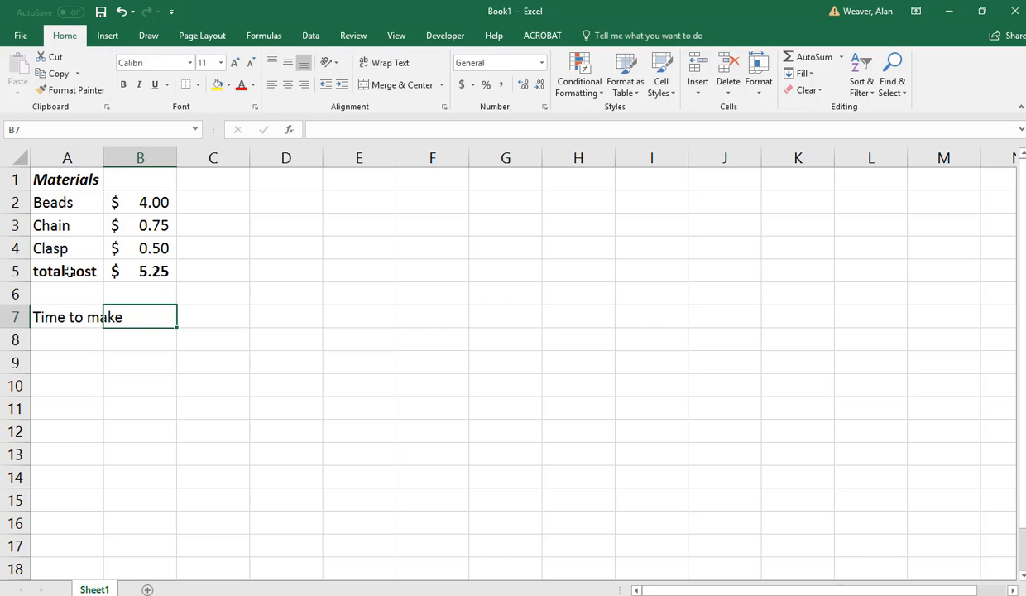
{"action": "double_click", "coordinate": [103, 158]}
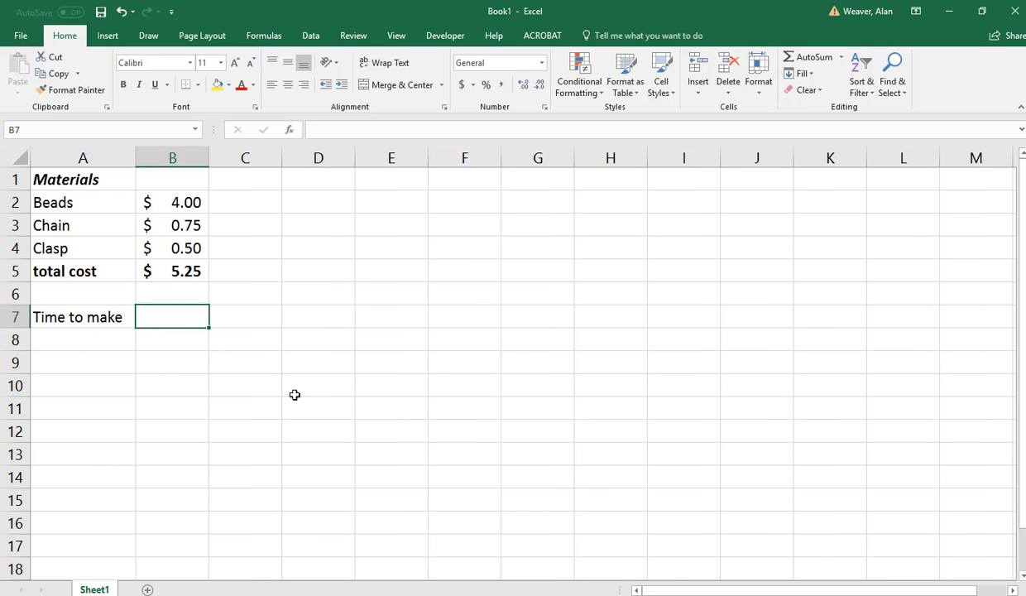
Enter .5 in B7 as the time to make and apply comma style to remove the dollar sign.
{"action": "type", "text": ".5"}
{"action": "key", "text": "Return"}
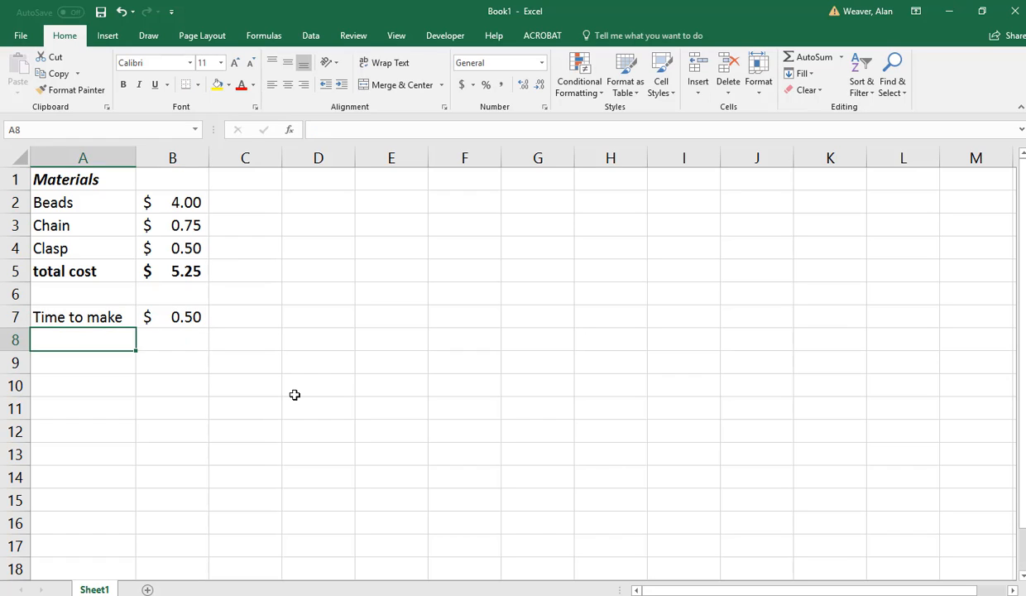
{"action": "key", "text": "Up"}
{"action": "key", "text": "Right"}
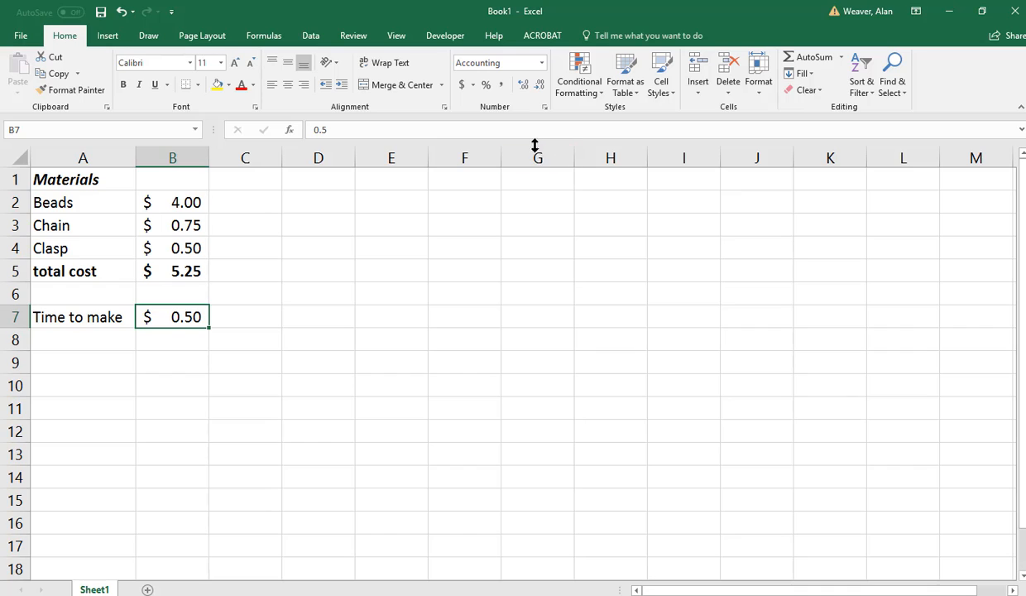
{"action": "left_click", "coordinate": [523, 84]}
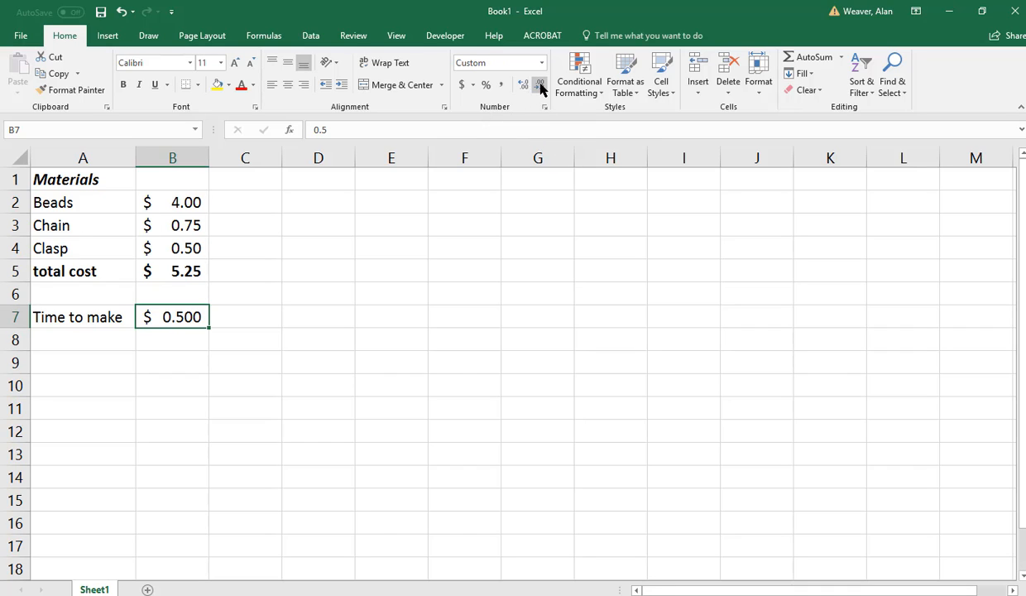
{"action": "left_click", "coordinate": [500, 84]}
Enter the label "Sales Price" in A8, directly below Time to make.
{"action": "left_click", "coordinate": [66, 347]}
{"action": "left_click", "coordinate": [67, 360]}
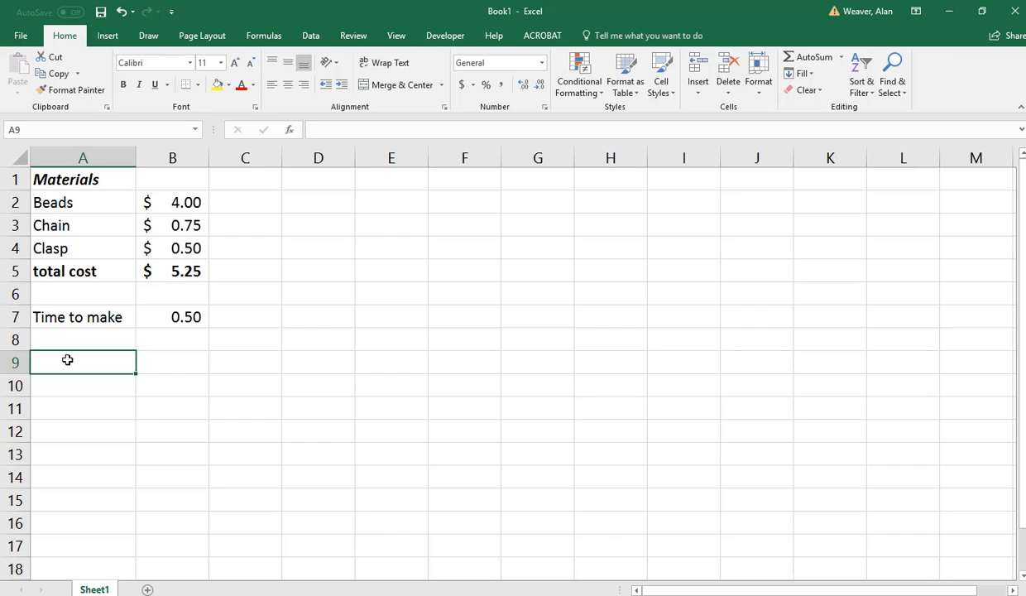
{"action": "key", "text": "Up"}
{"action": "key", "text": "Up"}
{"action": "key", "text": "Up"}
{"action": "key", "text": "Up"}
{"action": "key", "text": "Down"}
{"action": "key", "text": "Down"}
{"action": "key", "text": "Down"}
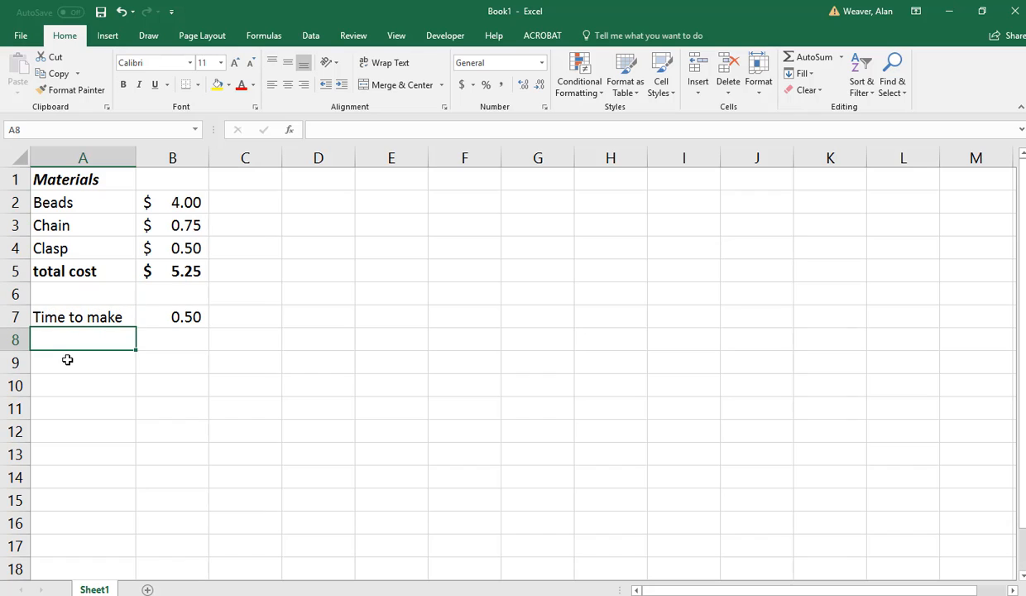
{"action": "type", "text": "Sales Price"}
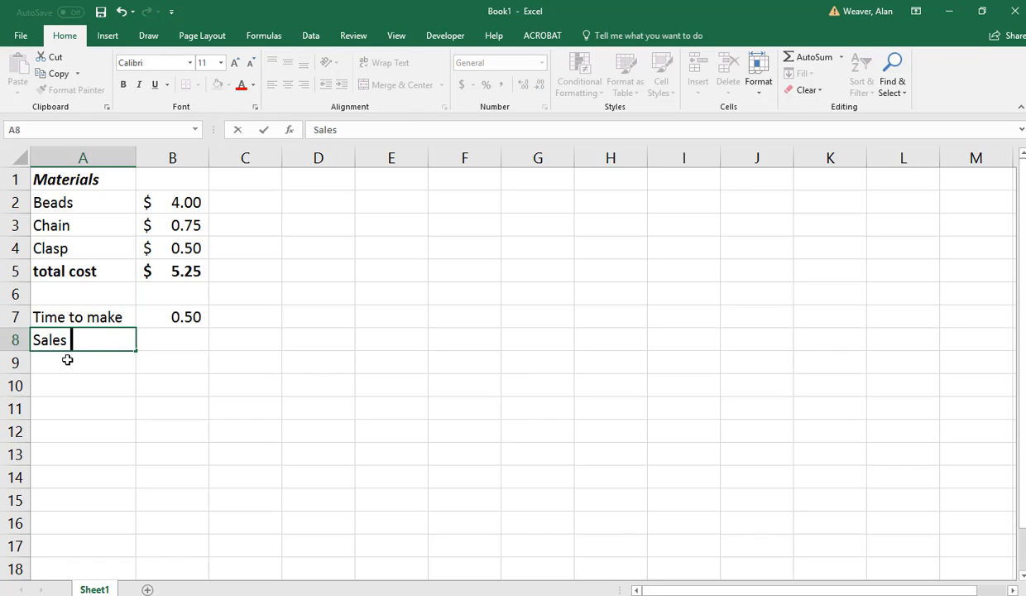
{"action": "key", "text": "Tab"}
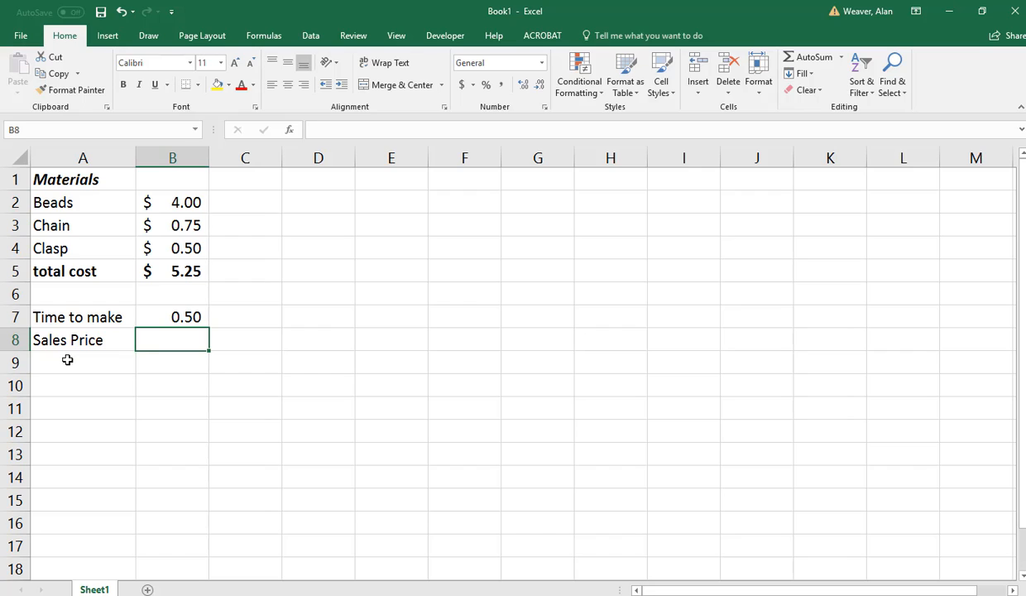
Calculate the sales price in B8 as twice the total cost with the formula =B5*2.
{"action": "type", "text": "="}
{"action": "key", "text": "Up"}
{"action": "key", "text": "Up"}
{"action": "key", "text": "Up"}
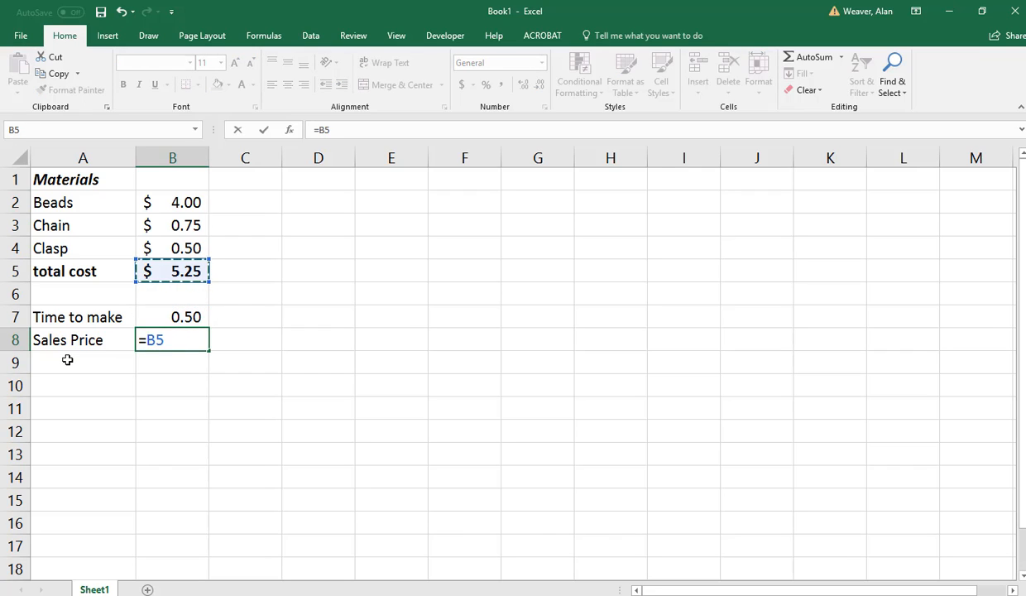
{"action": "type", "text": "*2"}
{"action": "left_click", "coordinate": [67, 360]}
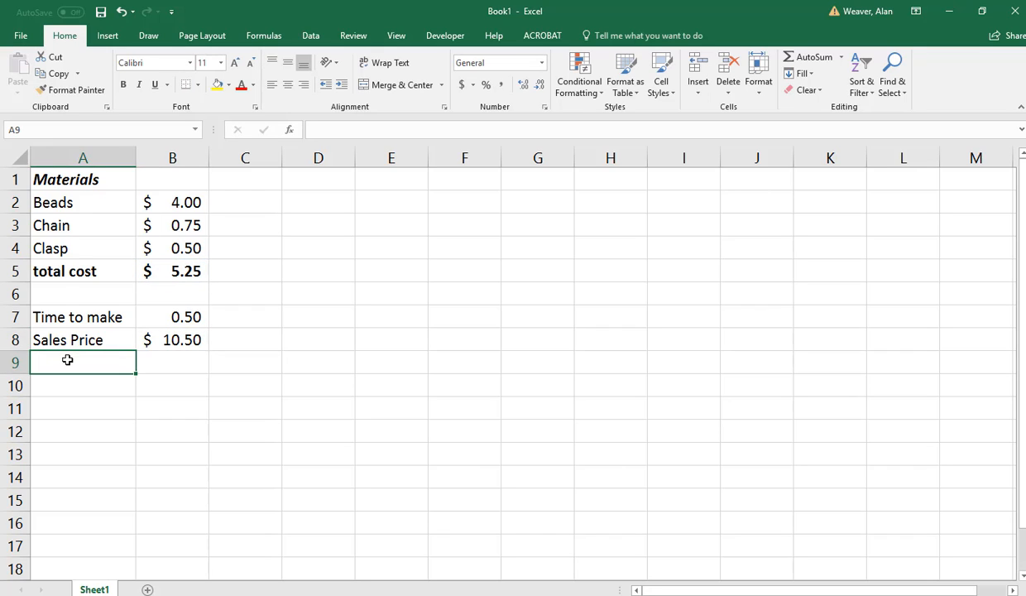
Insert a blank row above the Sales Price row and select its first cell, A8.
{"action": "key", "text": "Up"}
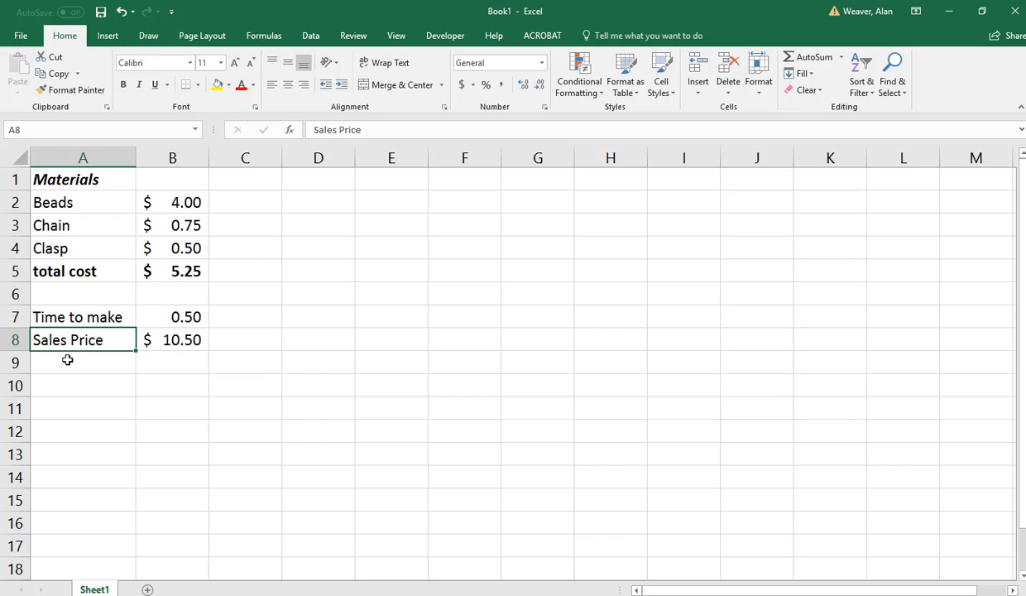
{"action": "right_click", "coordinate": [18, 338]}
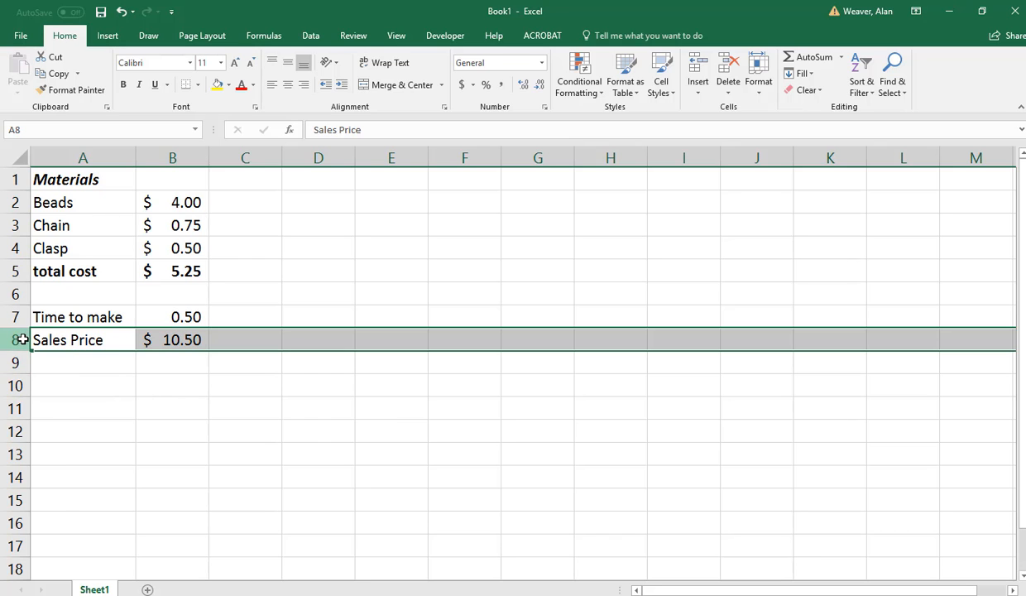
{"action": "left_click", "coordinate": [81, 440]}
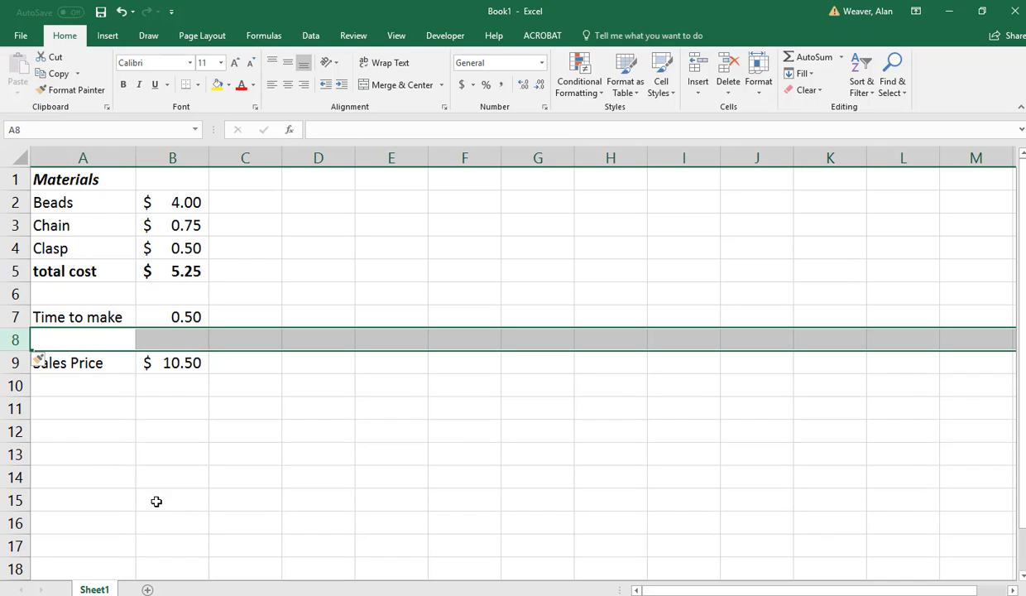
{"action": "left_click", "coordinate": [155, 502]}
{"action": "left_click", "coordinate": [61, 334]}
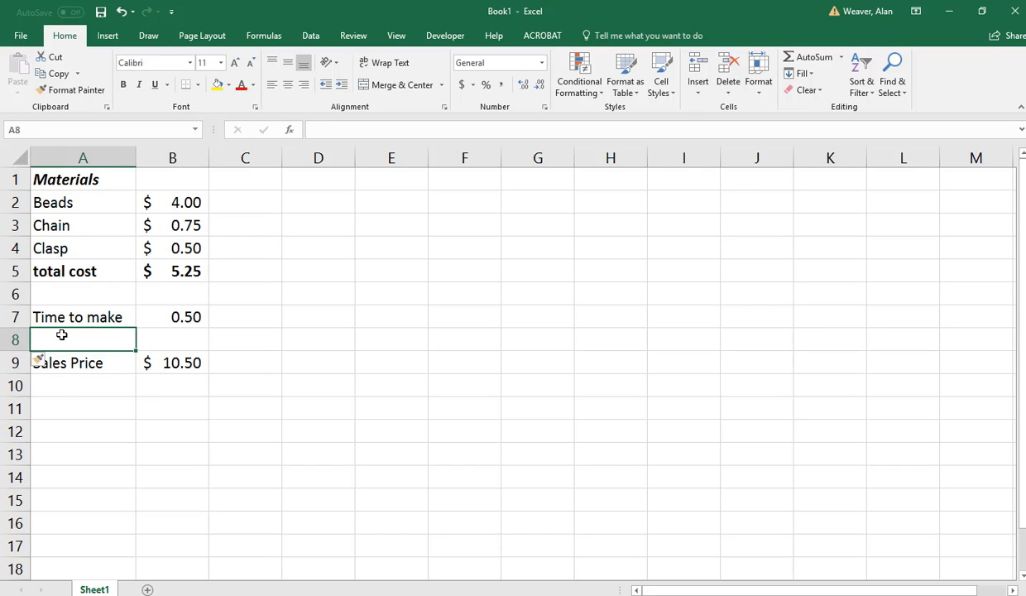
Enter the label "markup" in A8 and the value 2 beside it in B8.
{"action": "type", "text": "M"}
{"action": "key", "text": "BackSpace"}
{"action": "type", "text": "marku"}
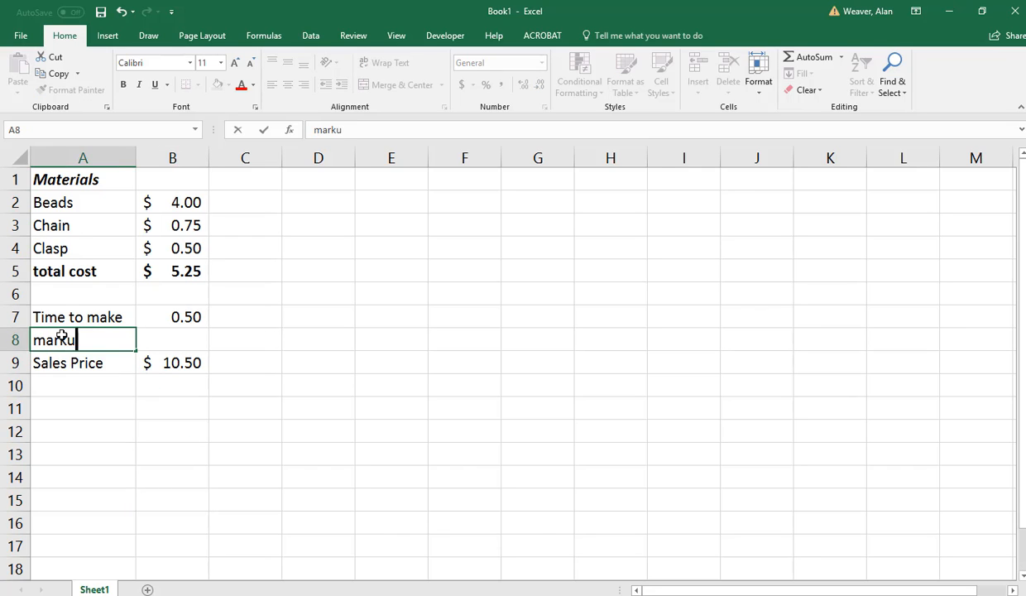
{"action": "type", "text": "p"}
{"action": "key", "text": "Tab"}
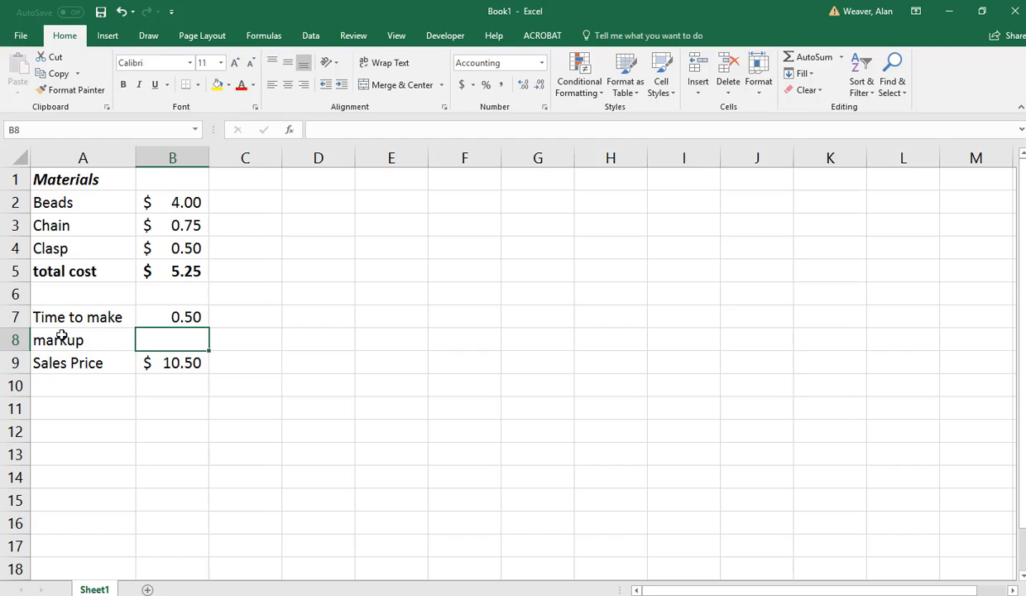
{"action": "type", "text": "2"}
{"action": "key", "text": "Return"}
Change the Sales Price formula in B9 to multiply total cost by the markup cell, =B5*B8.
{"action": "key", "text": "Right"}
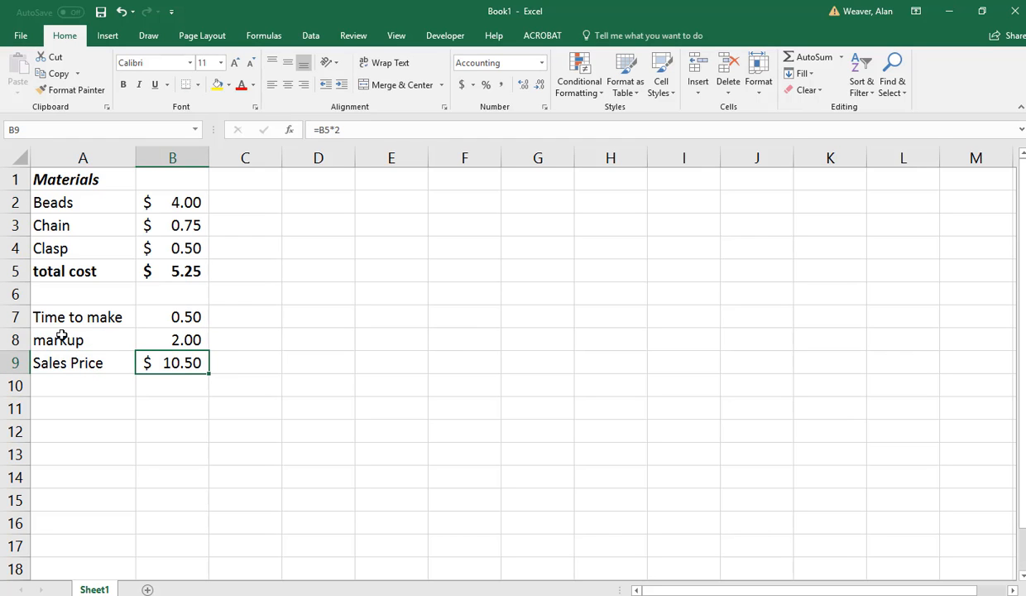
{"action": "left_click", "coordinate": [360, 132]}
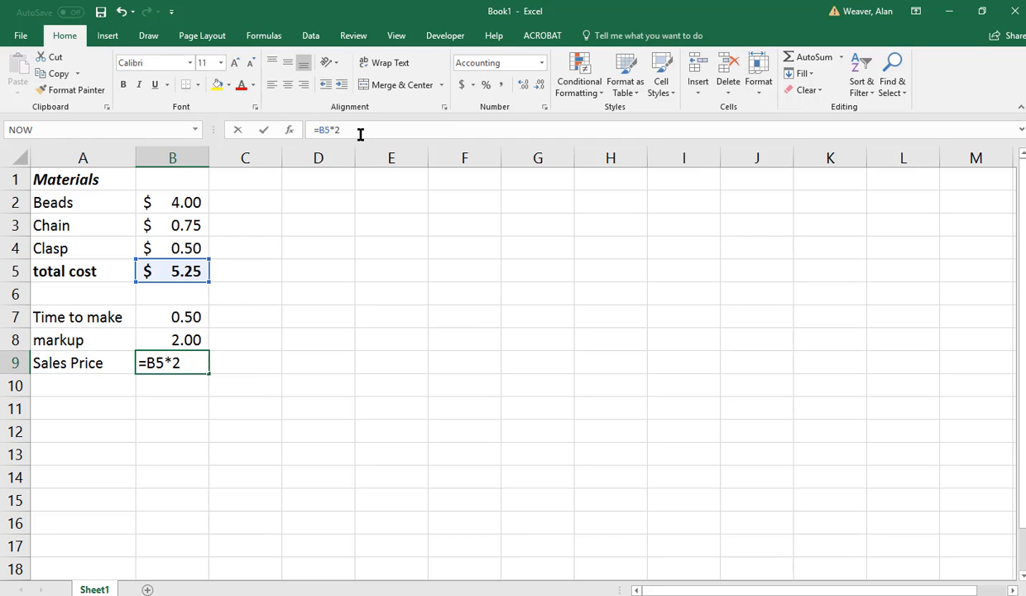
{"action": "key", "text": "BackSpace"}
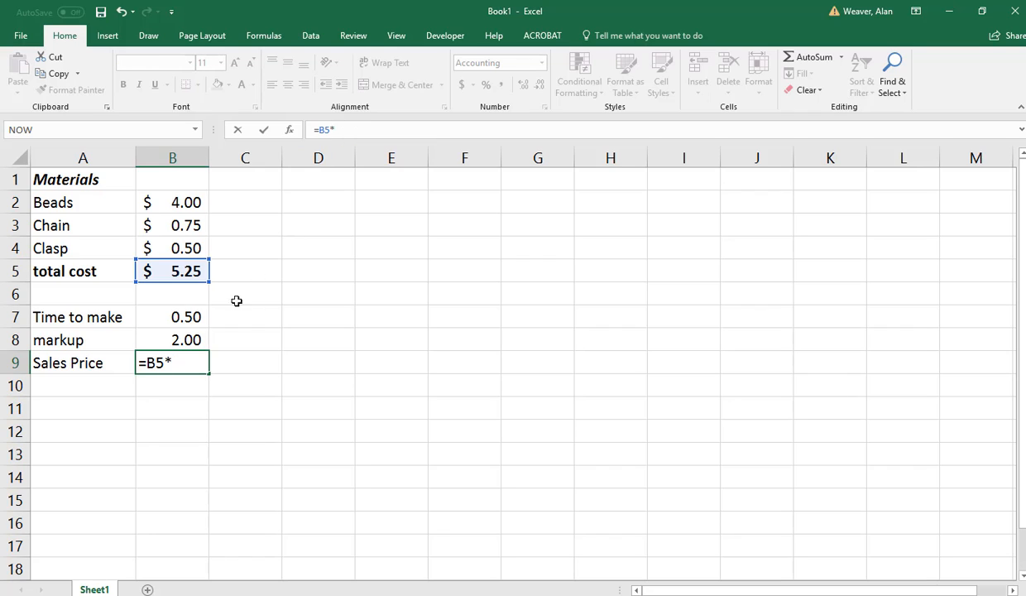
{"action": "left_click", "coordinate": [193, 340]}
{"action": "key", "text": "Return"}
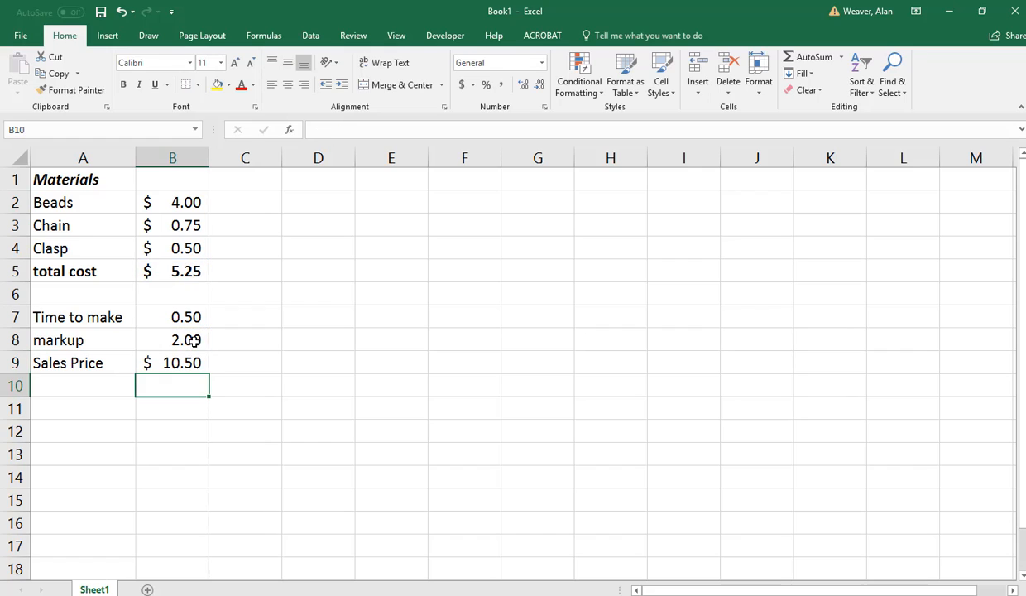
Enter the label "hourly rate" in A11, leaving a blank row below Sales Price.
{"action": "key", "text": "Left"}
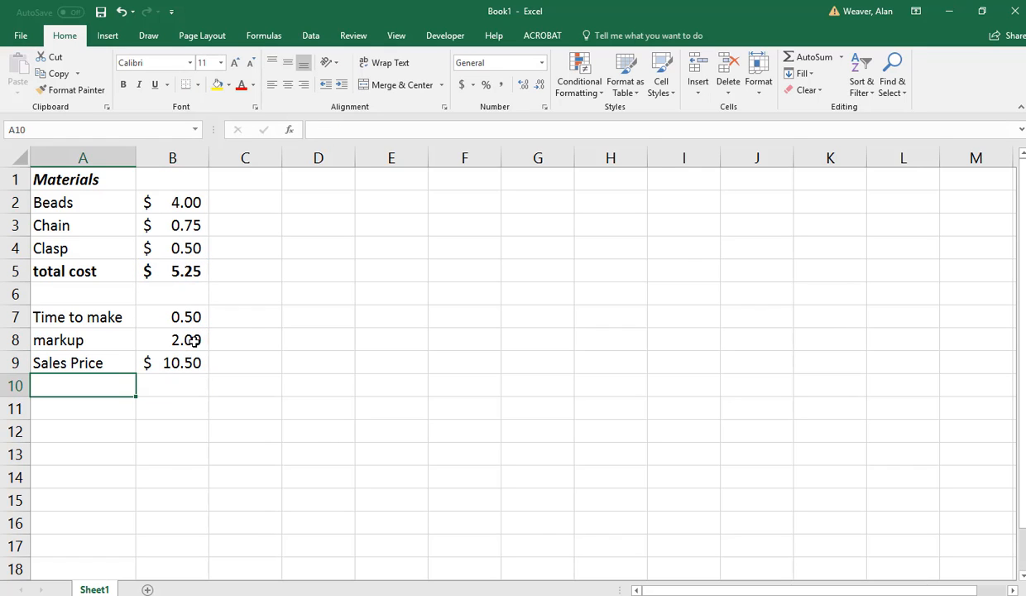
{"action": "key", "text": "Down"}
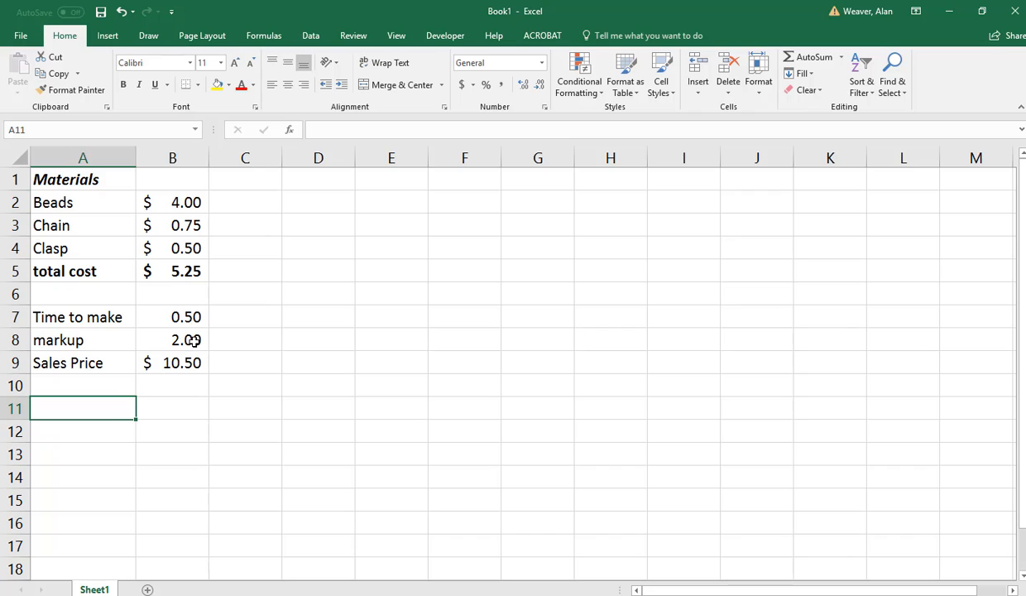
{"action": "type", "text": "hourly rate"}
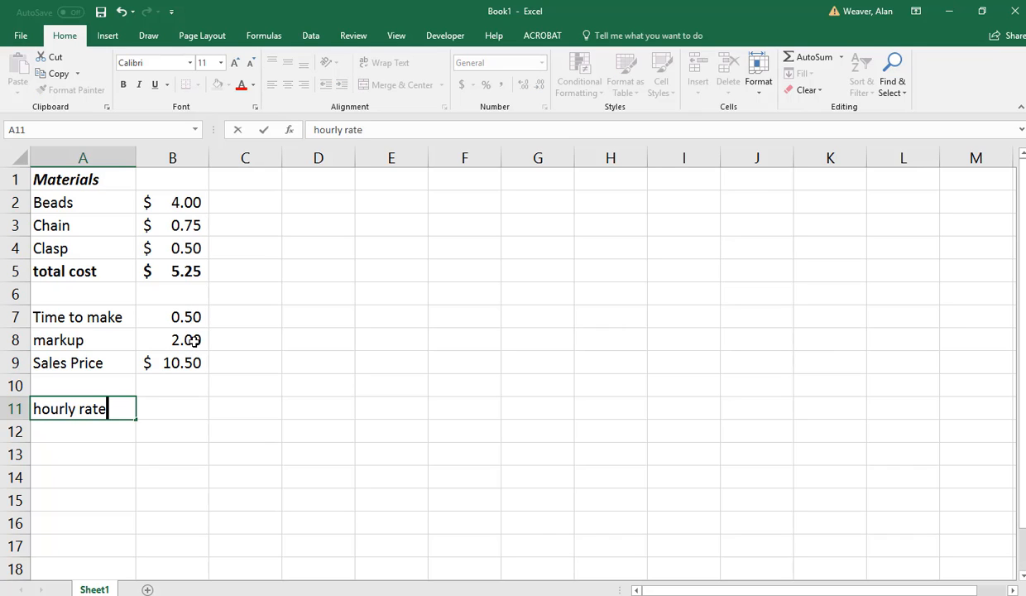
{"action": "key", "text": "Tab"}
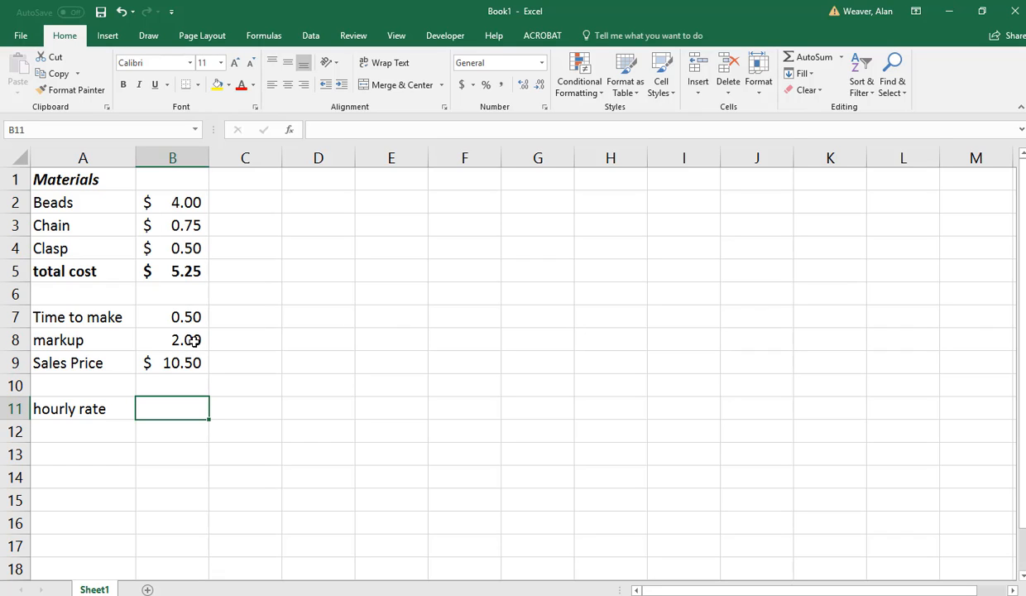
Build an hourly rate formula in B11 from sales price, total cost and time to make, =B9-B5*B7.
{"action": "key", "text": "Up"}
{"action": "key", "text": "Up"}
{"action": "key", "text": "Down"}
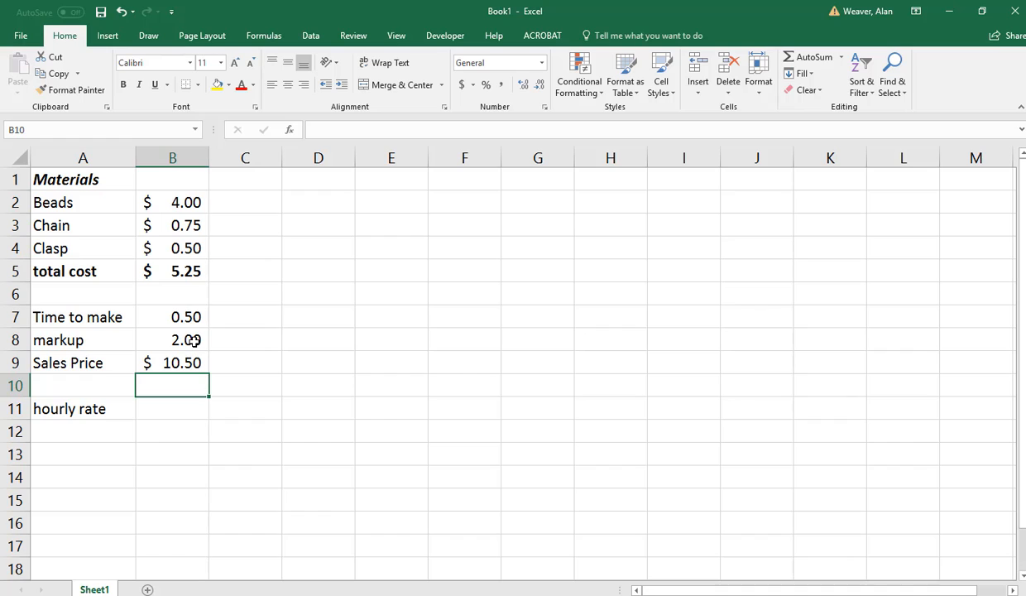
{"action": "key", "text": "Down"}
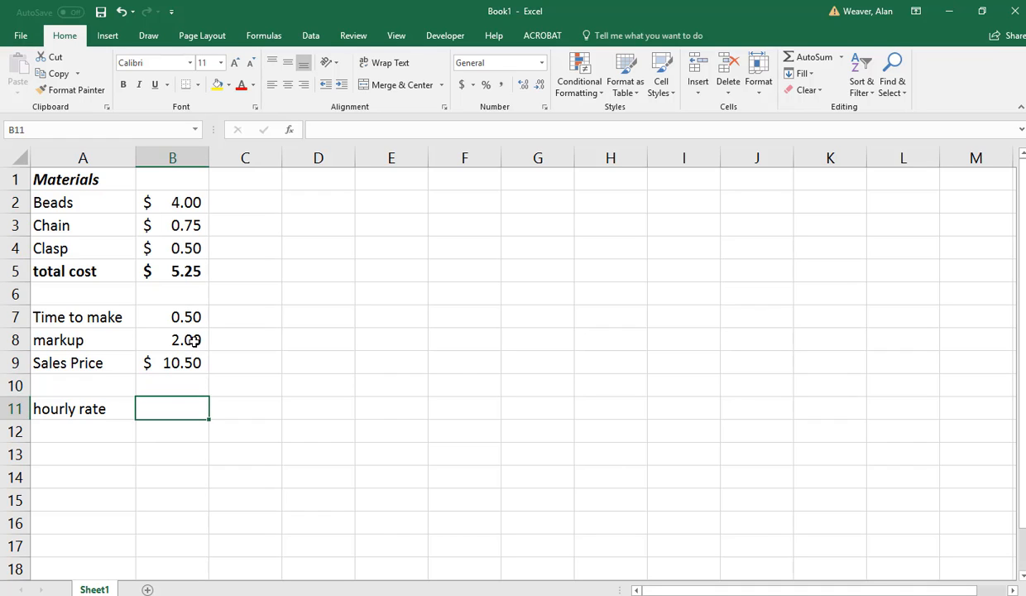
{"action": "type", "text": "="}
{"action": "key", "text": "Up"}
{"action": "key", "text": "Up"}
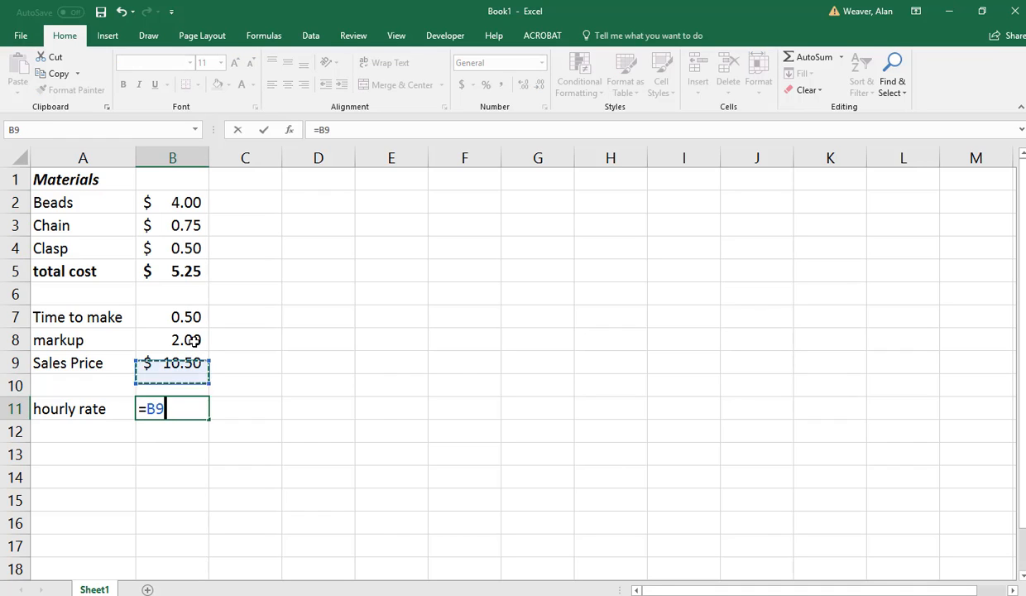
{"action": "type", "text": "-"}
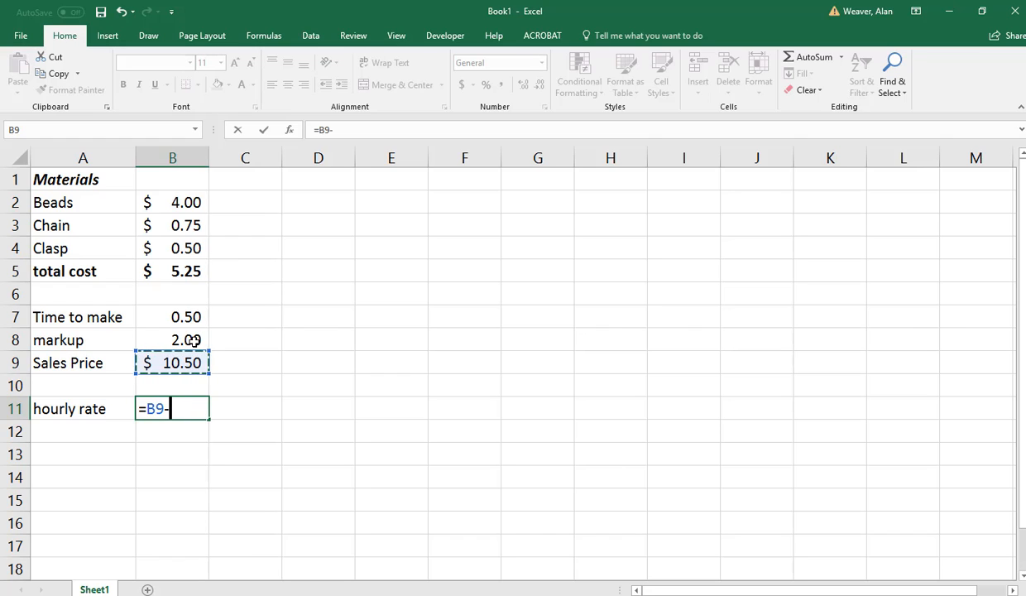
{"action": "key", "text": "Up"}
{"action": "key", "text": "Up"}
{"action": "key", "text": "Up"}
{"action": "key", "text": "Up"}
{"action": "key", "text": "Up"}
{"action": "key", "text": "Up"}
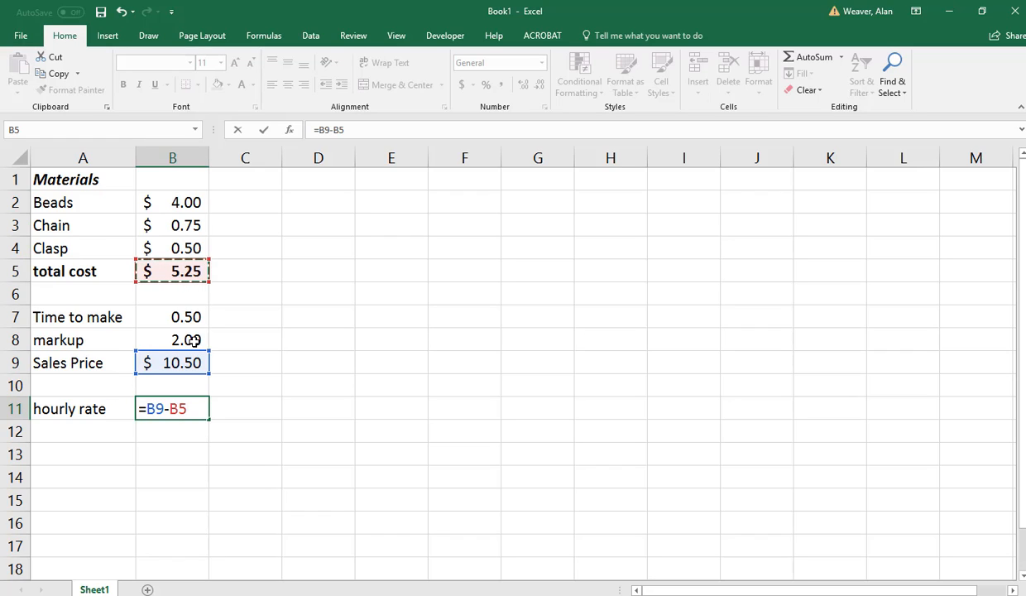
{"action": "type", "text": "*"}
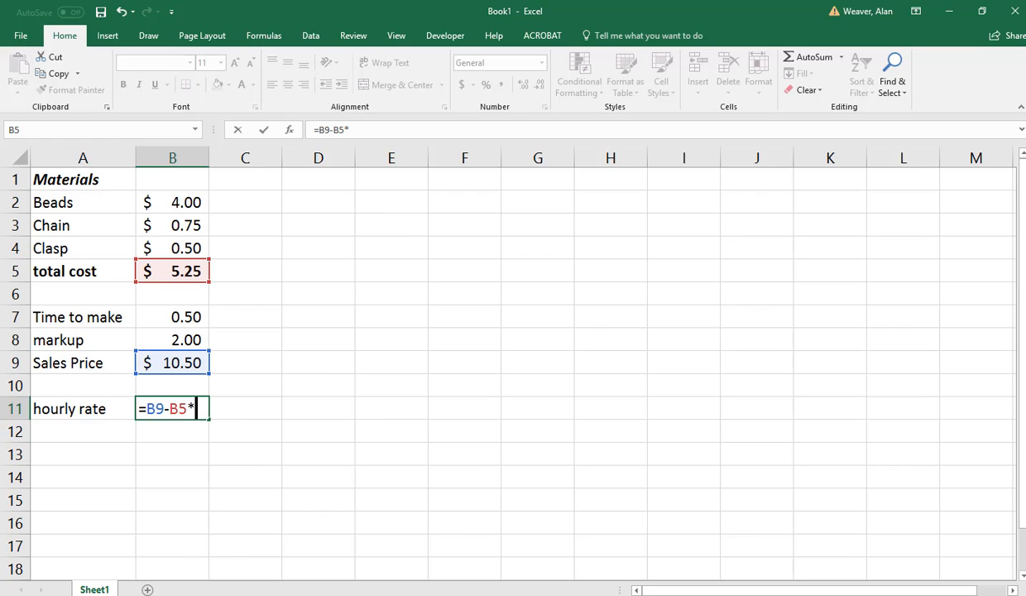
{"action": "left_click", "coordinate": [186, 317]}
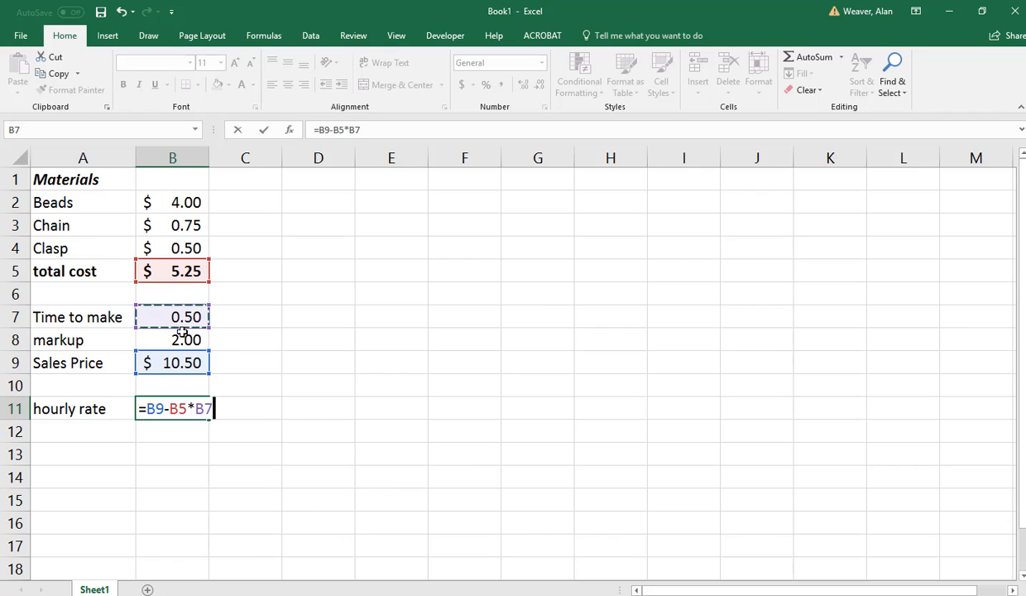
Group the subtraction in parentheses and double the result, so the B11 formula reads =(B9-B5)*B7*2.
{"action": "left_click", "coordinate": [317, 129]}
{"action": "type", "text": "*"}
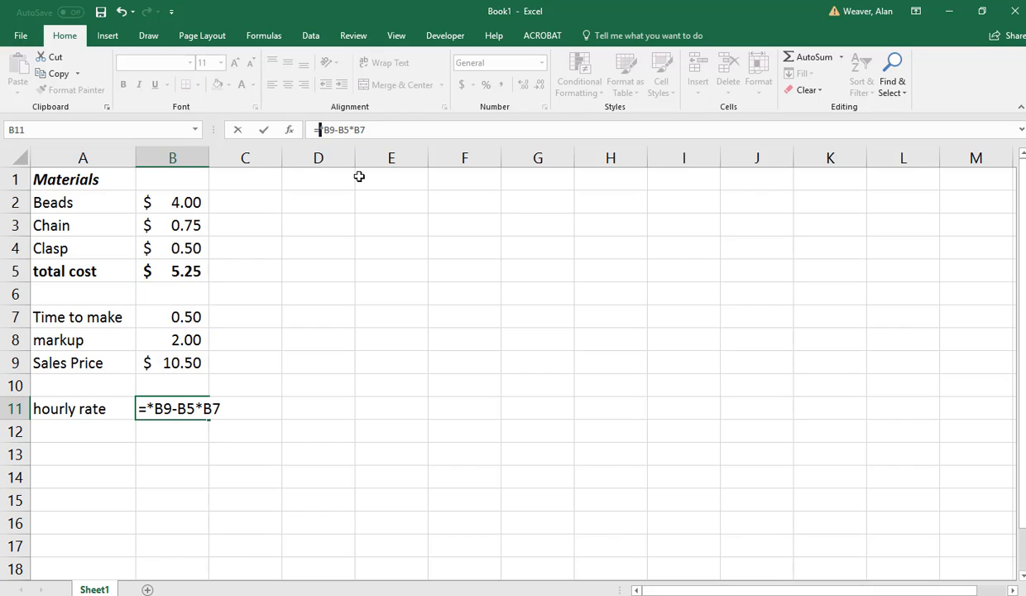
{"action": "key", "text": "BackSpace"}
{"action": "type", "text": "("}
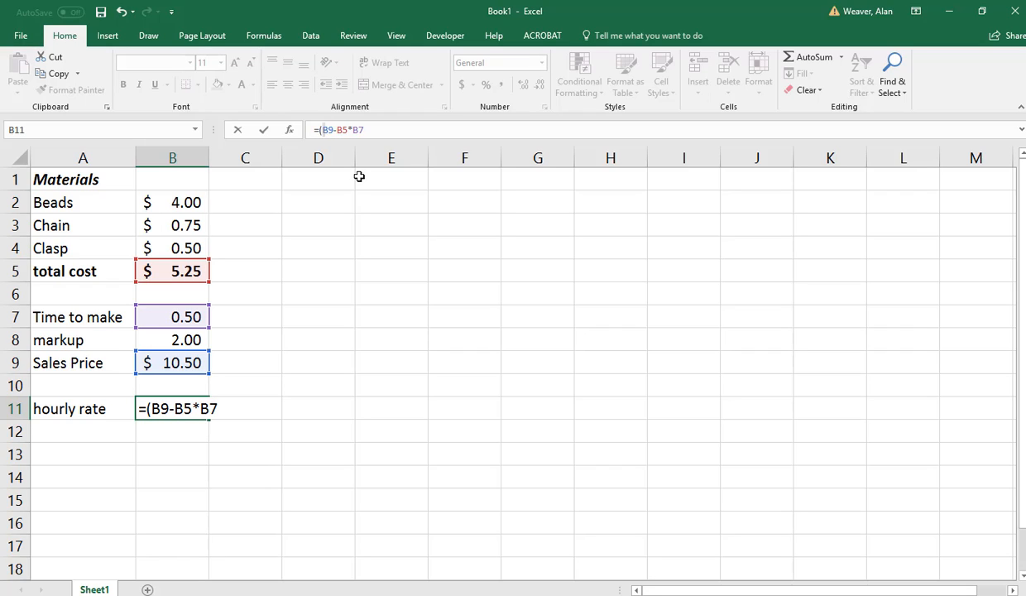
{"action": "key", "text": "Right"}
{"action": "key", "text": "Right"}
{"action": "key", "text": "Right"}
{"action": "key", "text": "Right"}
{"action": "key", "text": "Right"}
{"action": "type", "text": ")"}
{"action": "key", "text": "Right"}
{"action": "key", "text": "Right"}
{"action": "key", "text": "Right"}
{"action": "type", "text": "*2"}
{"action": "key", "text": "Return"}
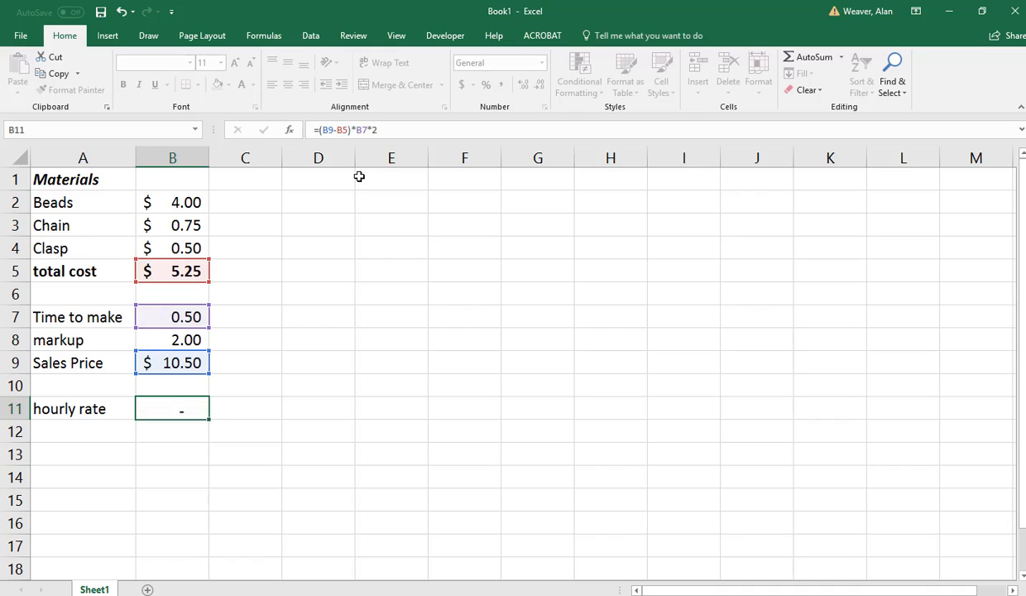
Check the formulas behind the hourly rate in B11 and the Sales Price in B9.
{"action": "key", "text": "Up"}
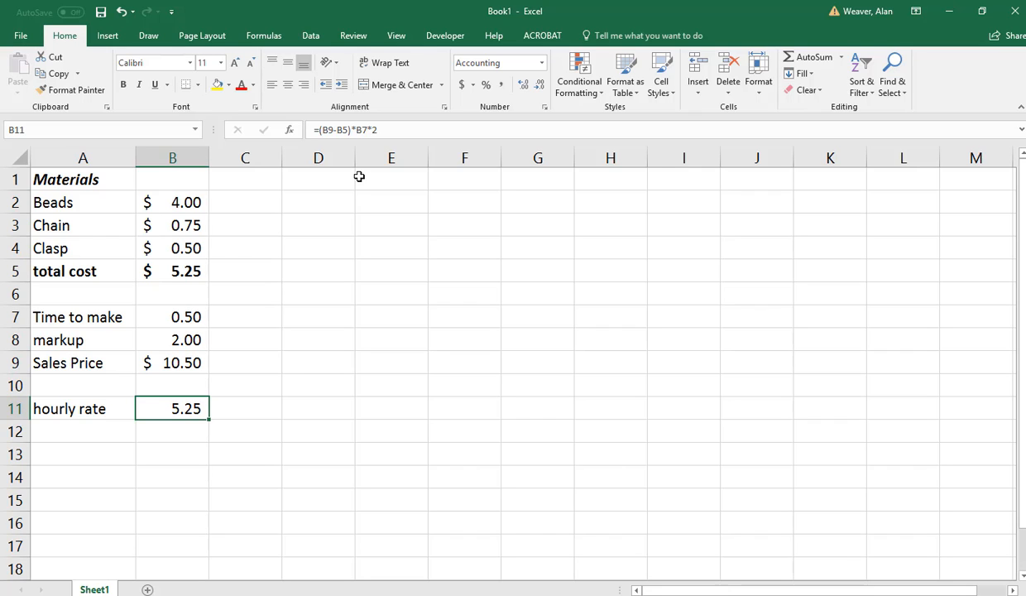
{"action": "key", "text": "Up"}
{"action": "key", "text": "Up"}
{"action": "key", "text": "Up"}
{"action": "key", "text": "Up"}
{"action": "key", "text": "Up"}
{"action": "key", "text": "Up"}
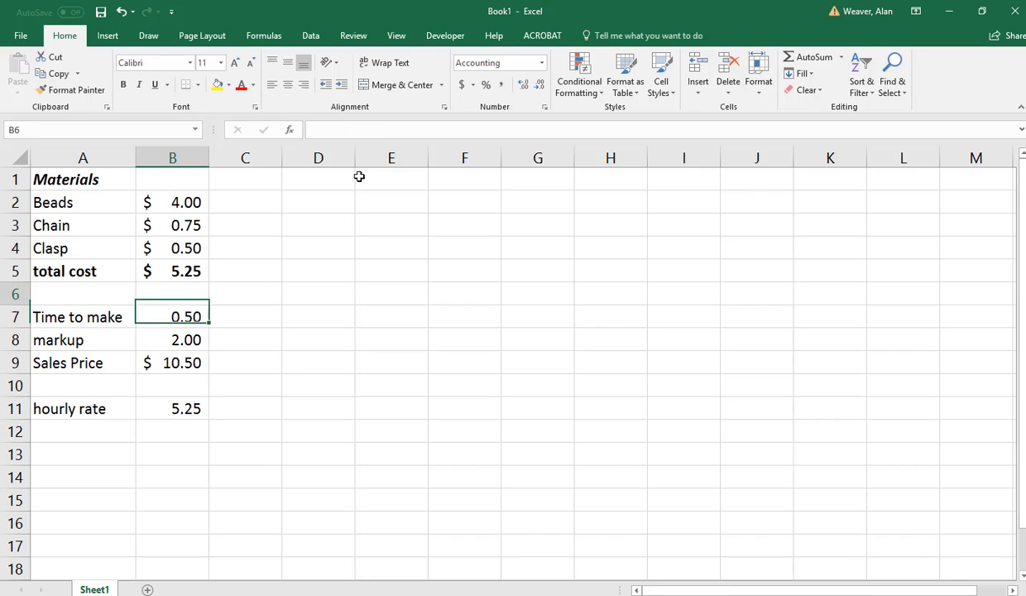
{"action": "key", "text": "Down"}
{"action": "key", "text": "Down"}
{"action": "key", "text": "Down"}
{"action": "key", "text": "Down"}
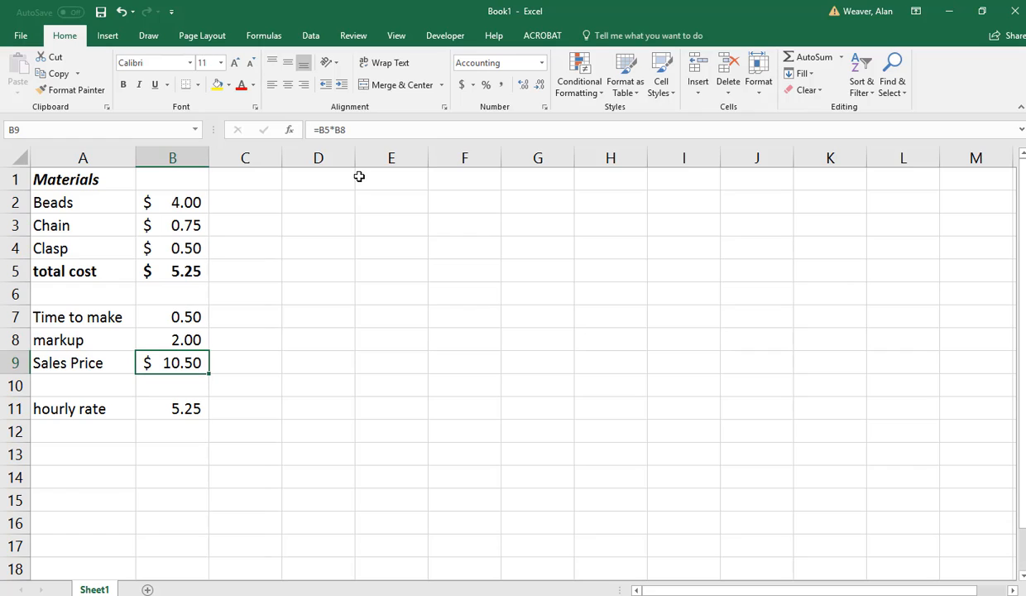
Replace the hourly rate formula in B11 with the placeholder text "tbd".
{"action": "key", "text": "Down"}
{"action": "key", "text": "Down"}
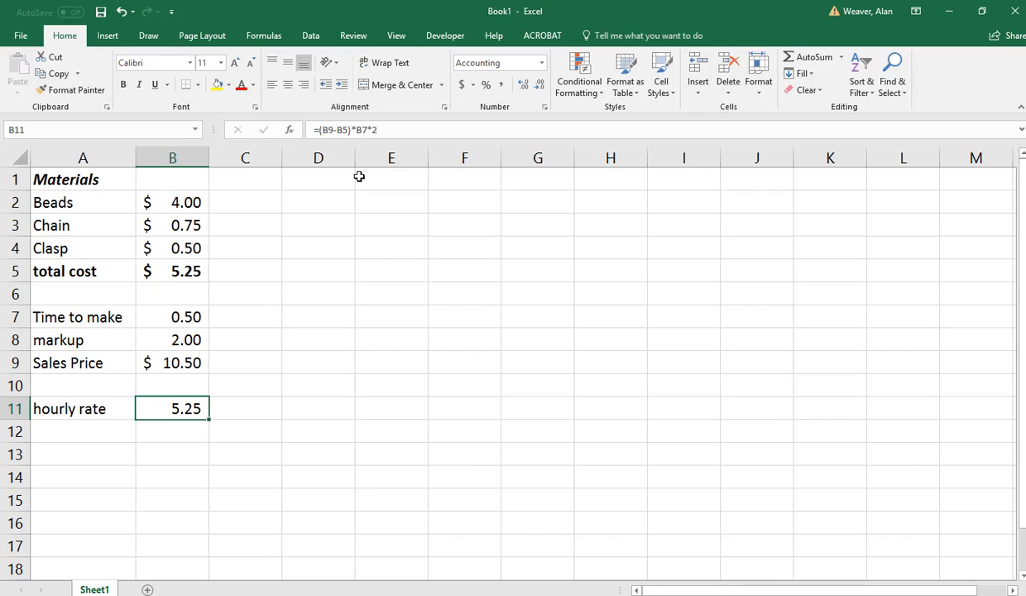
{"action": "type", "text": "tbd"}
{"action": "key", "text": "Return"}
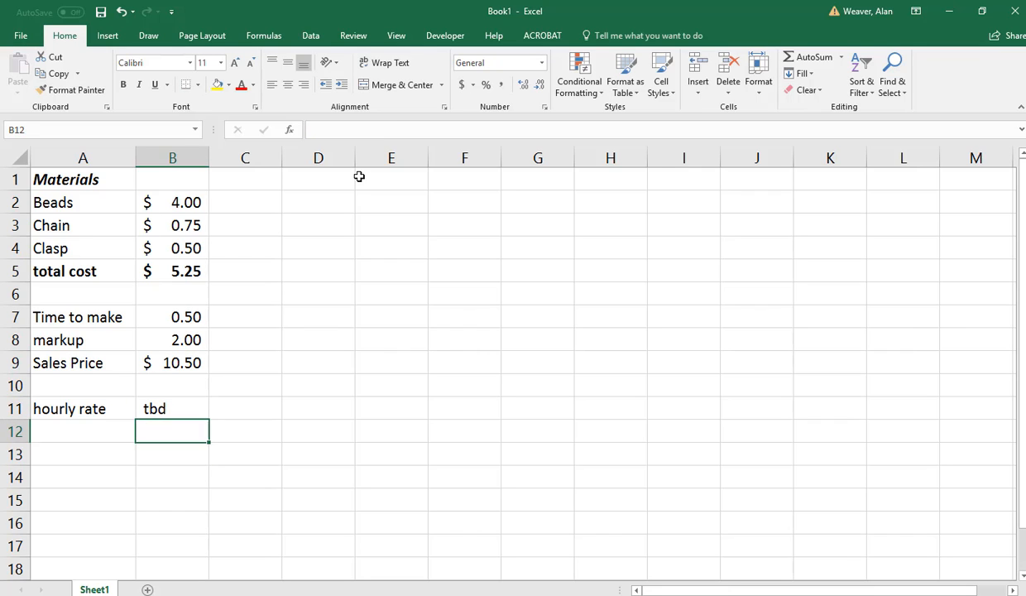
Enter the heading "Selling" in A13 and make it bold.
{"action": "key", "text": "Down"}
{"action": "key", "text": "Left"}
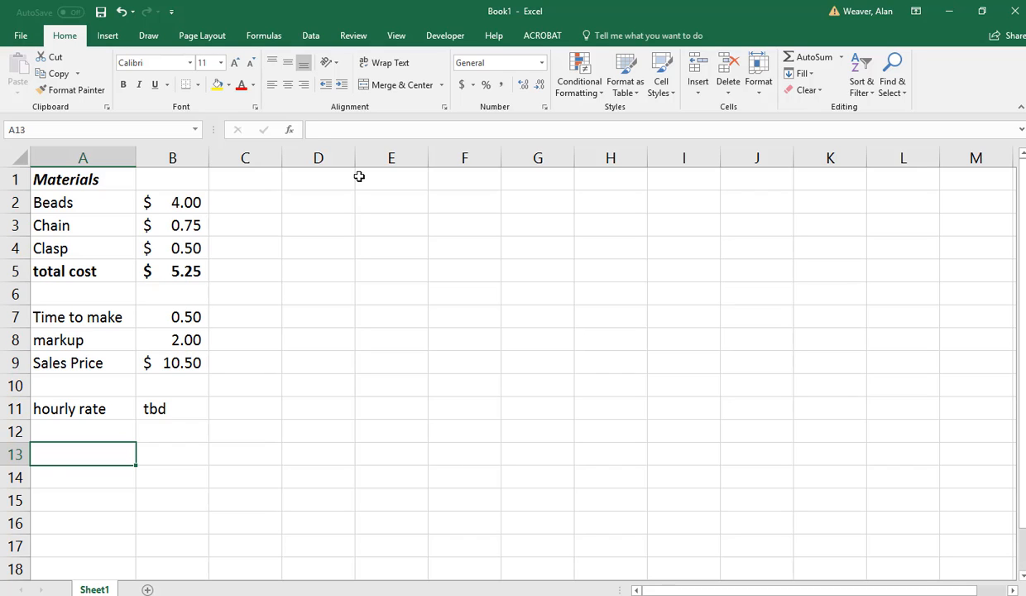
{"action": "type", "text": "Saet"}
{"action": "key", "text": "BackSpace"}
{"action": "key", "text": "BackSpace"}
{"action": "key", "text": "BackSpace"}
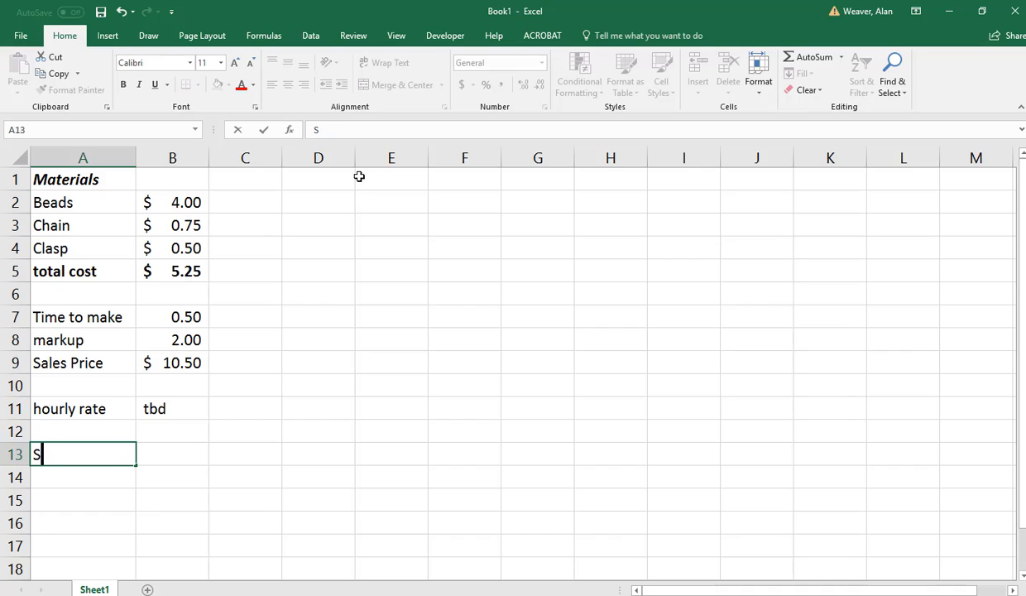
{"action": "type", "text": "elling"}
{"action": "key", "text": "Return"}
{"action": "key", "text": "Up"}
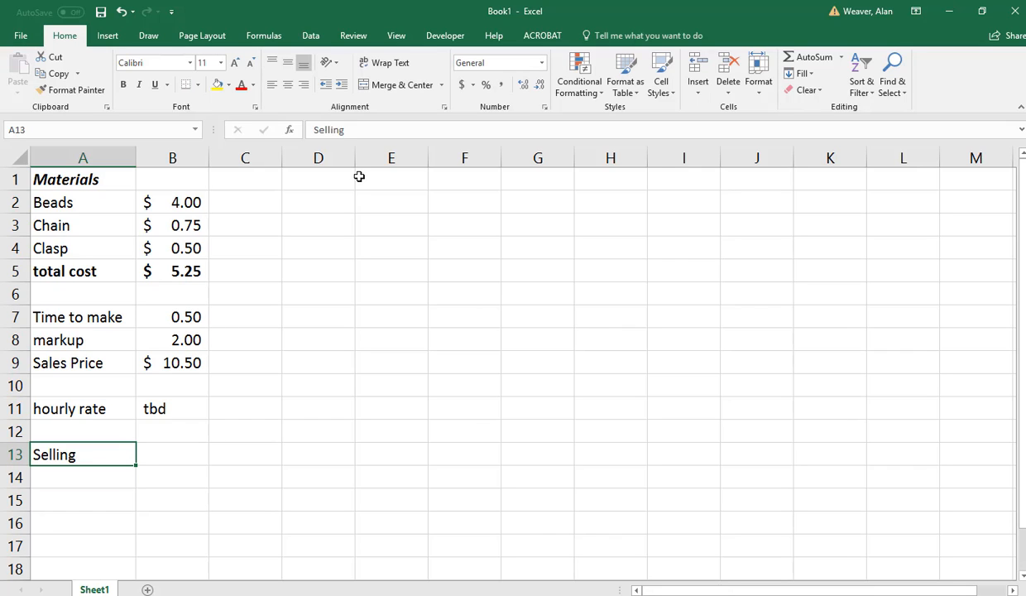
{"action": "key", "text": "ctrl+b"}
{"action": "key", "text": "Return"}
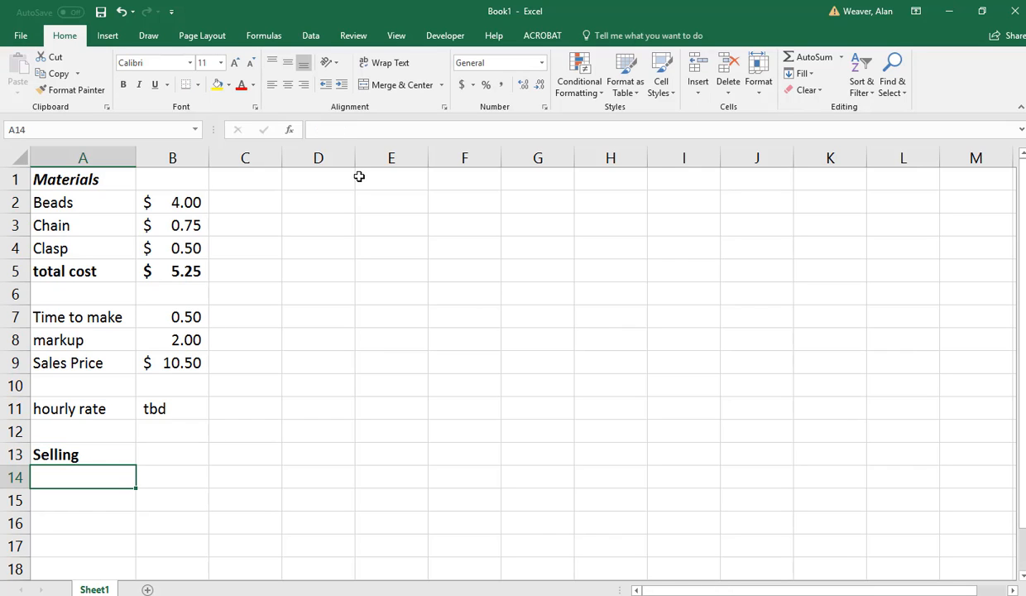
List the selling costs in A14 to A17: "Craft shows", "travel/gas", "# hours there" and "lunch, incidentals, parking".
{"action": "type", "text": "Craft shows"}
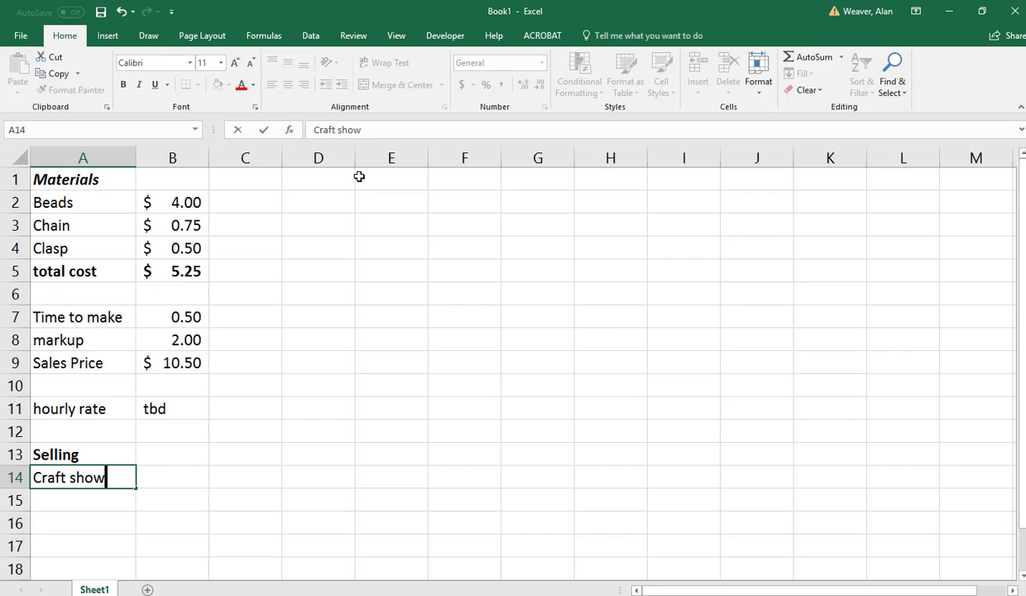
{"action": "key", "text": "Return"}
{"action": "type", "text": "travel/gas"}
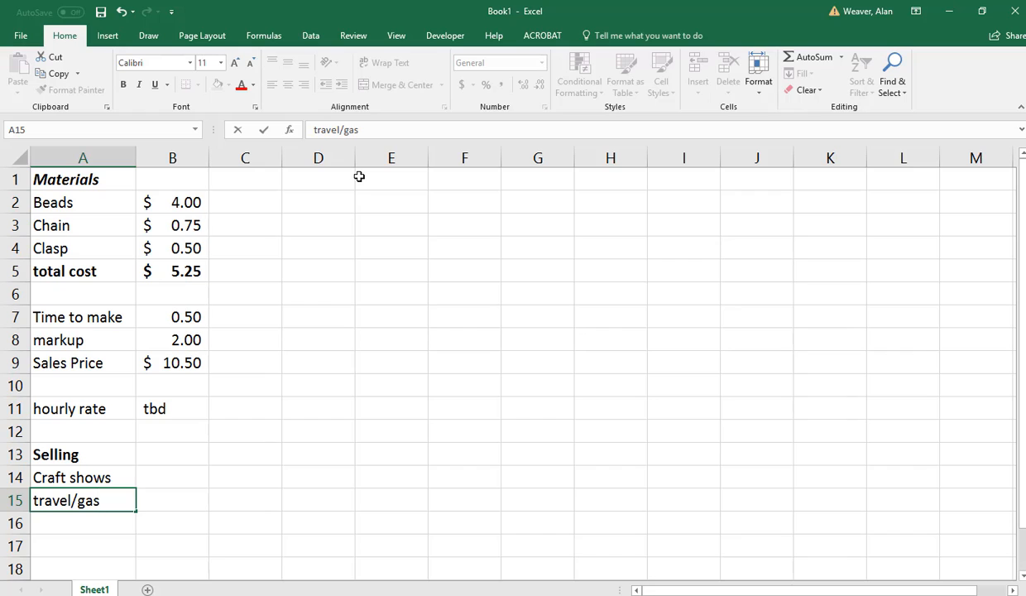
{"action": "key", "text": "Return"}
{"action": "type", "text": "# hours there"}
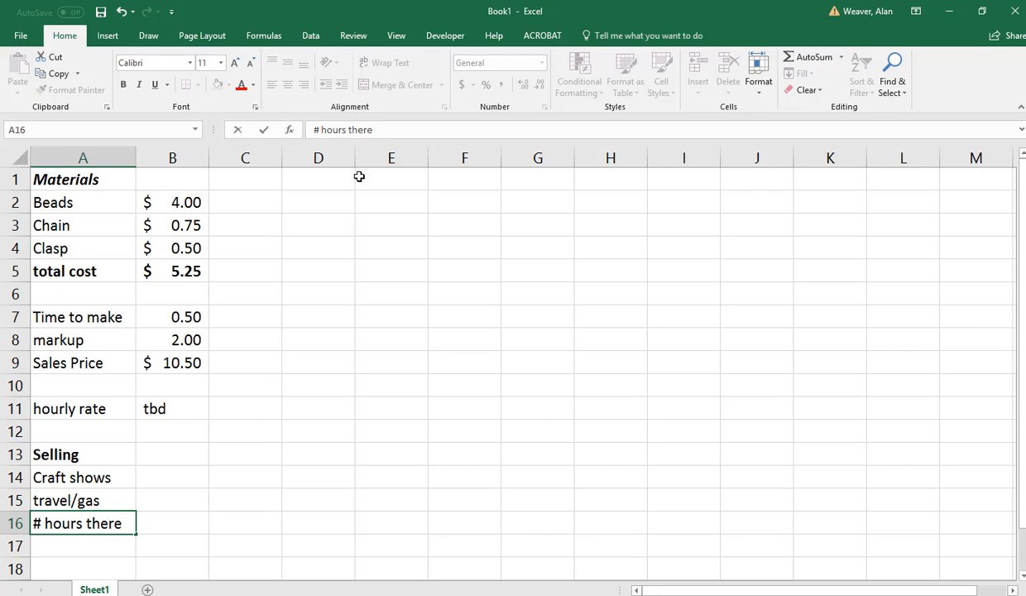
{"action": "key", "text": "Return"}
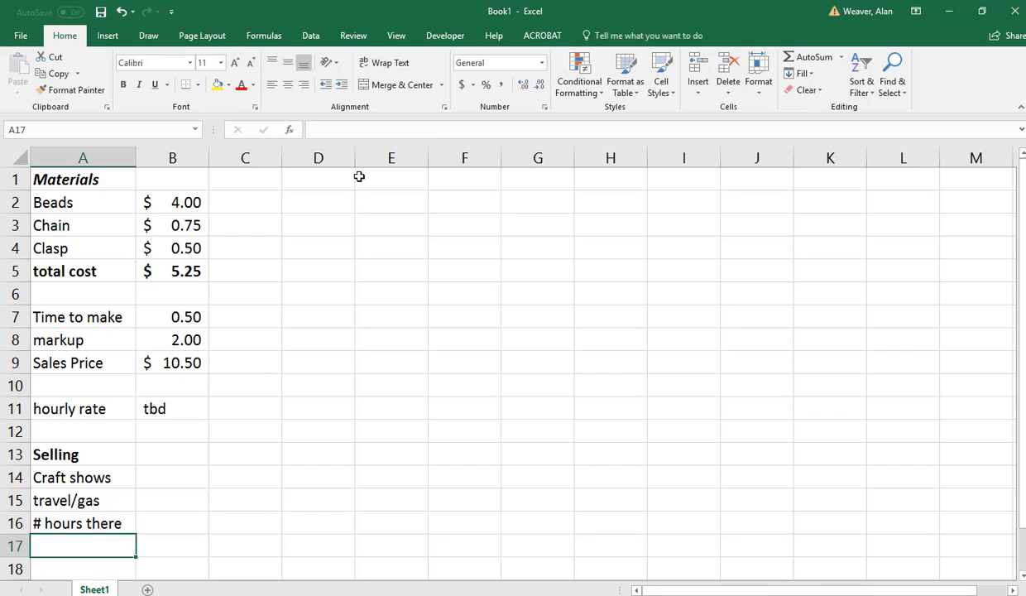
{"action": "type", "text": "lunc"}
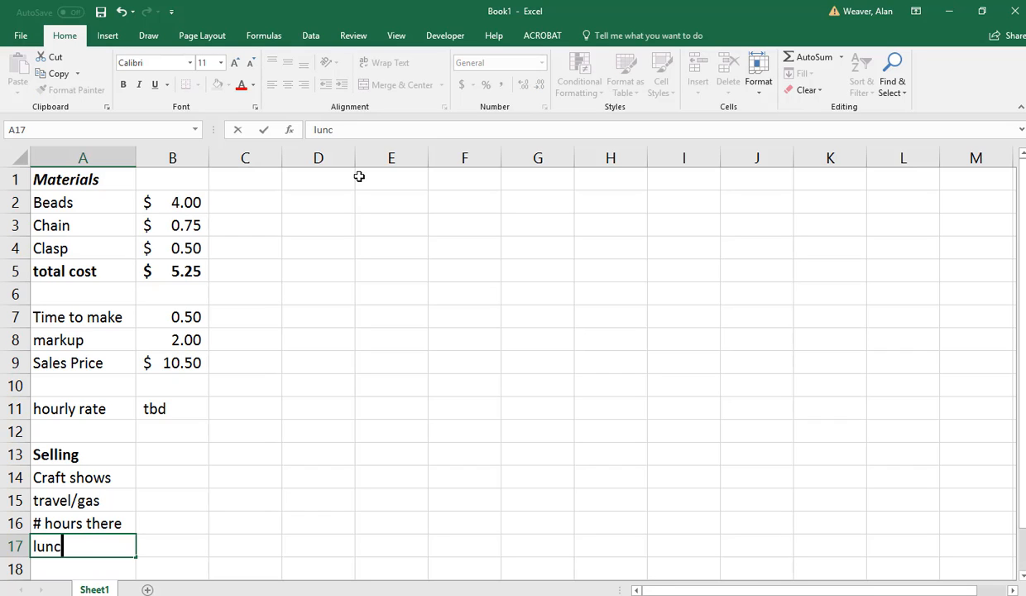
{"action": "type", "text": "h, incidentals"}
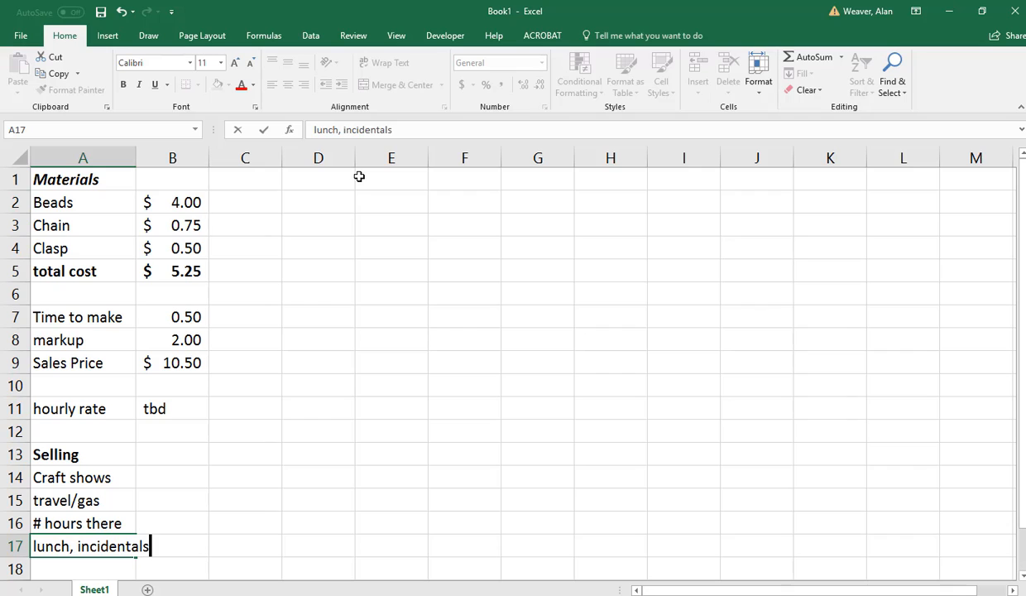
{"action": "type", "text": ", parking"}
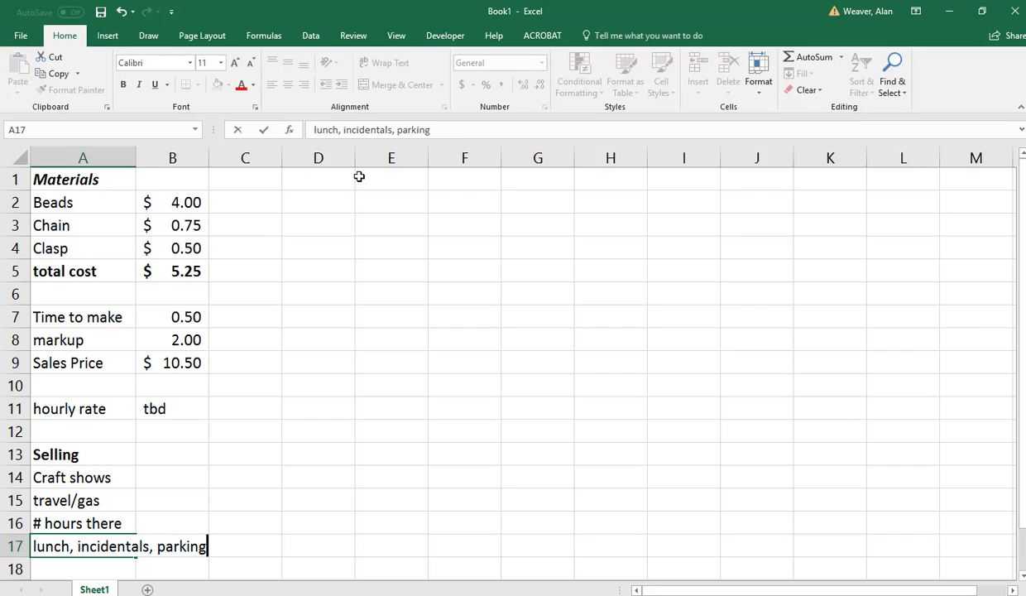
{"action": "key", "text": "Return"}
Set the markup in B8 to 3.
{"action": "key", "text": "Up"}
{"action": "key", "text": "Up"}
{"action": "key", "text": "Up"}
{"action": "key", "text": "Up"}
{"action": "key", "text": "Up"}
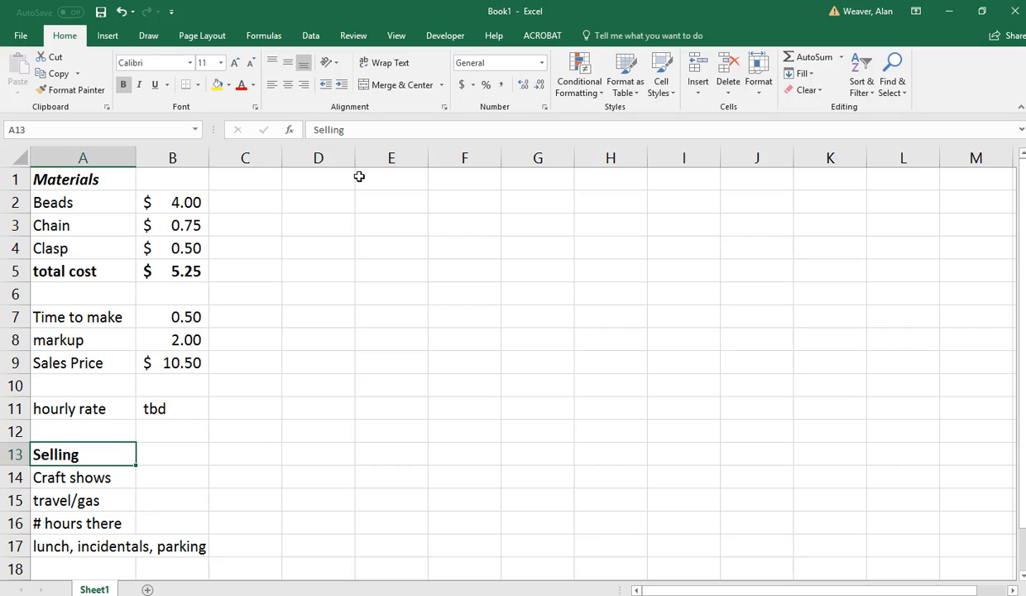
{"action": "key", "text": "Up"}
{"action": "key", "text": "Up"}
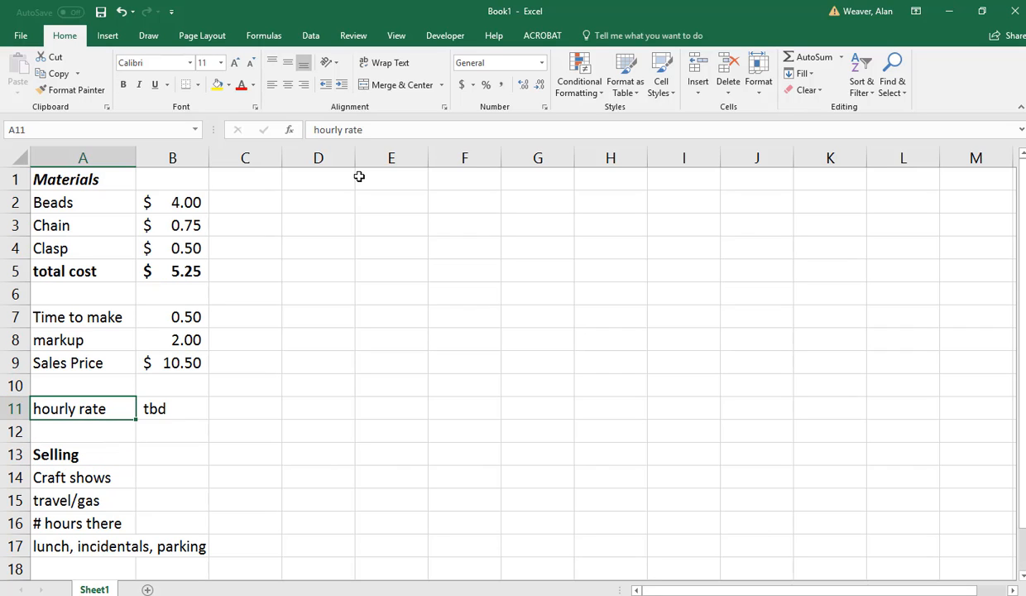
{"action": "key", "text": "Right"}
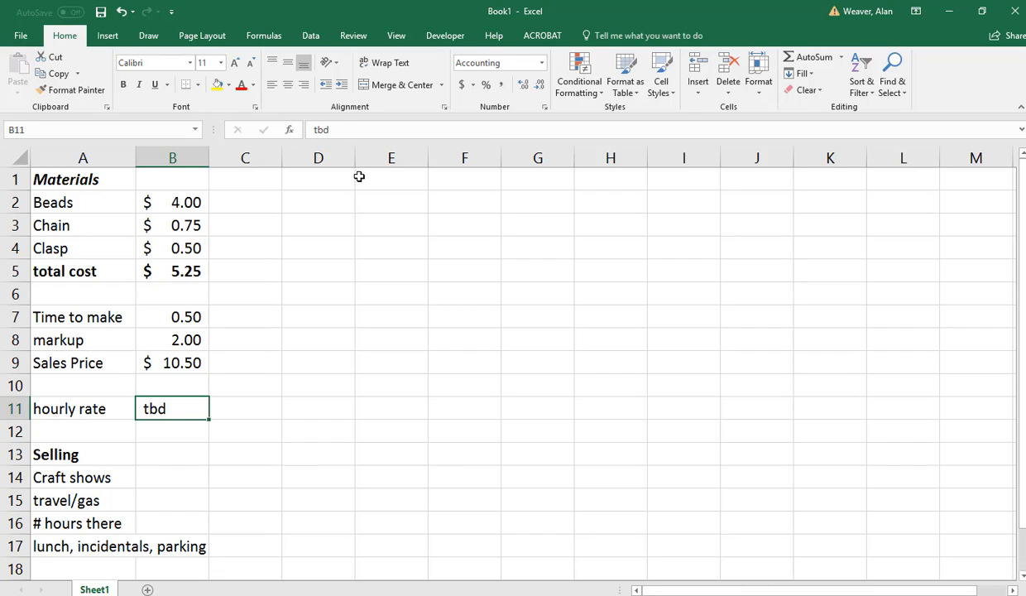
{"action": "key", "text": "Up"}
{"action": "key", "text": "Up"}
{"action": "key", "text": "Up"}
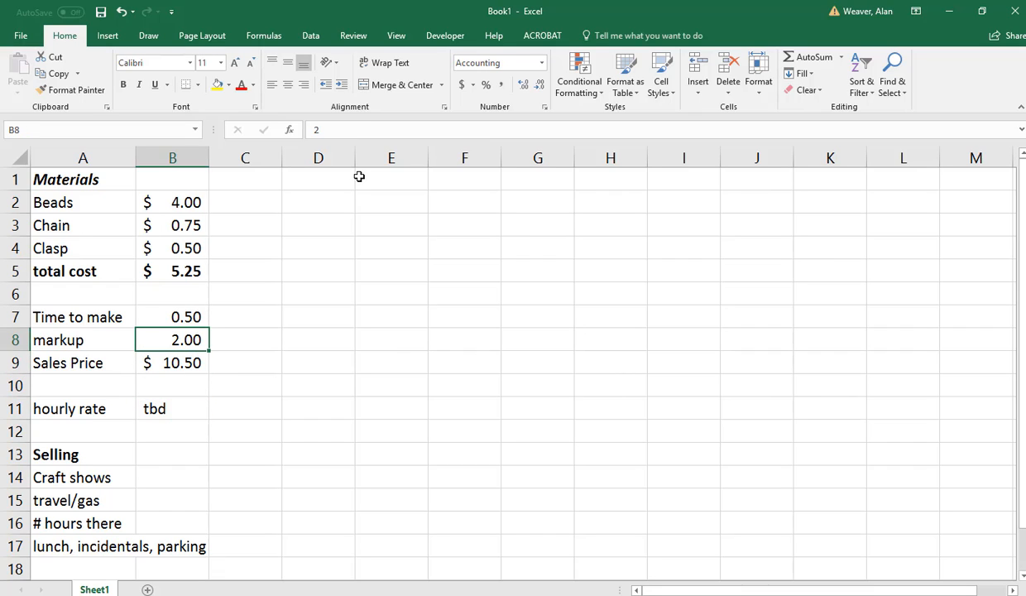
{"action": "type", "text": "3"}
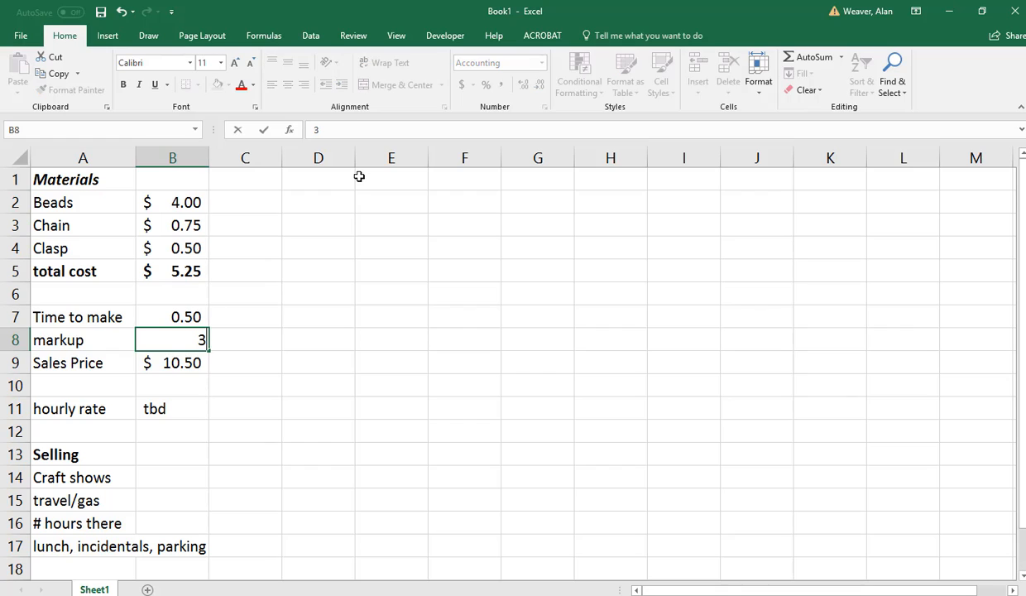
{"action": "key", "text": "Return"}
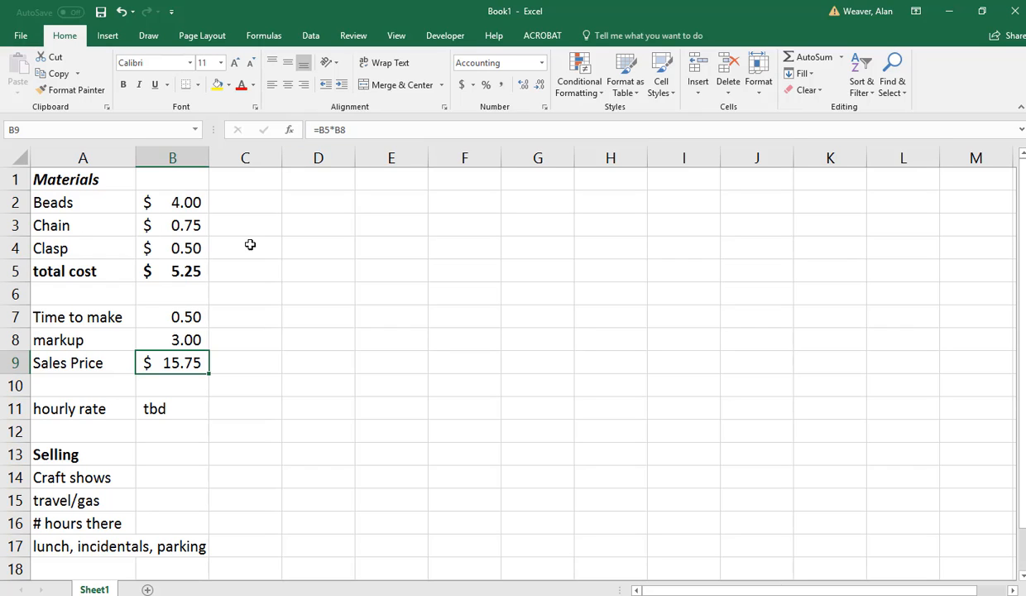
Replace the "Time to make" label in A7 with "Qty made in hour".
{"action": "left_click", "coordinate": [72, 317]}
{"action": "type", "text": "Q"}
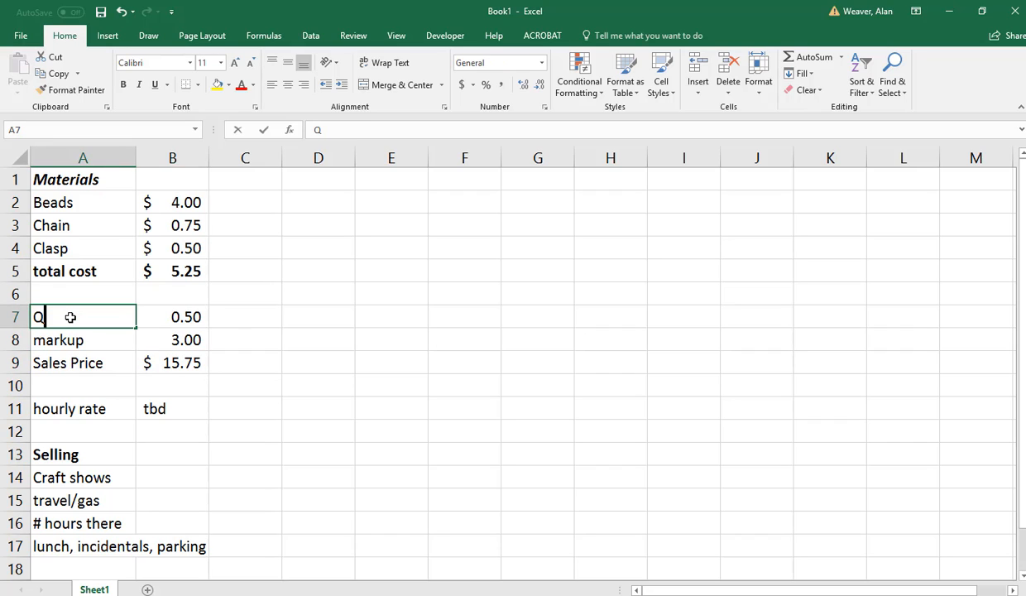
{"action": "type", "text": "ty made in hour"}
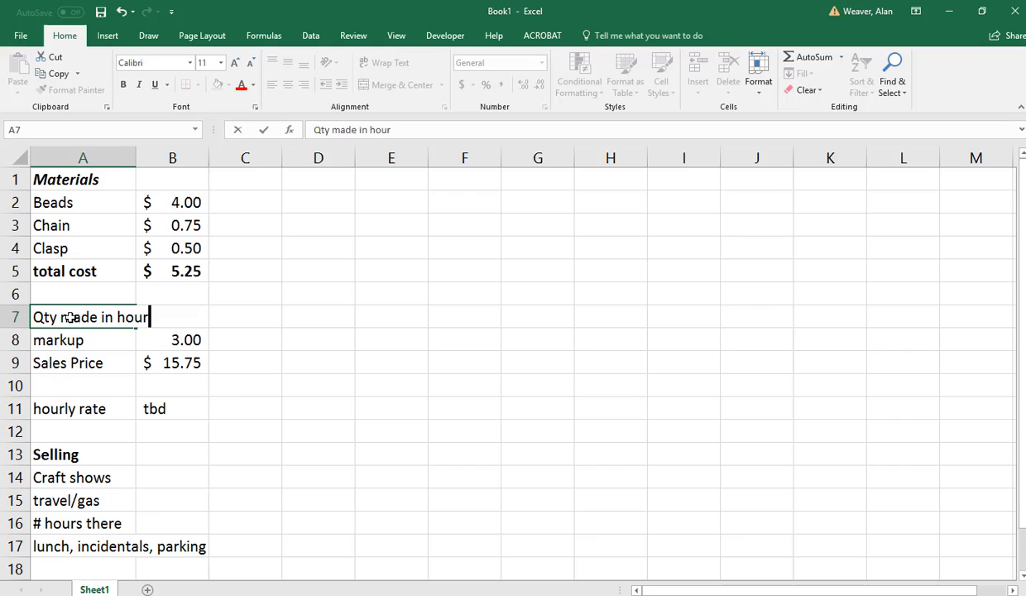
{"action": "key", "text": "Tab"}
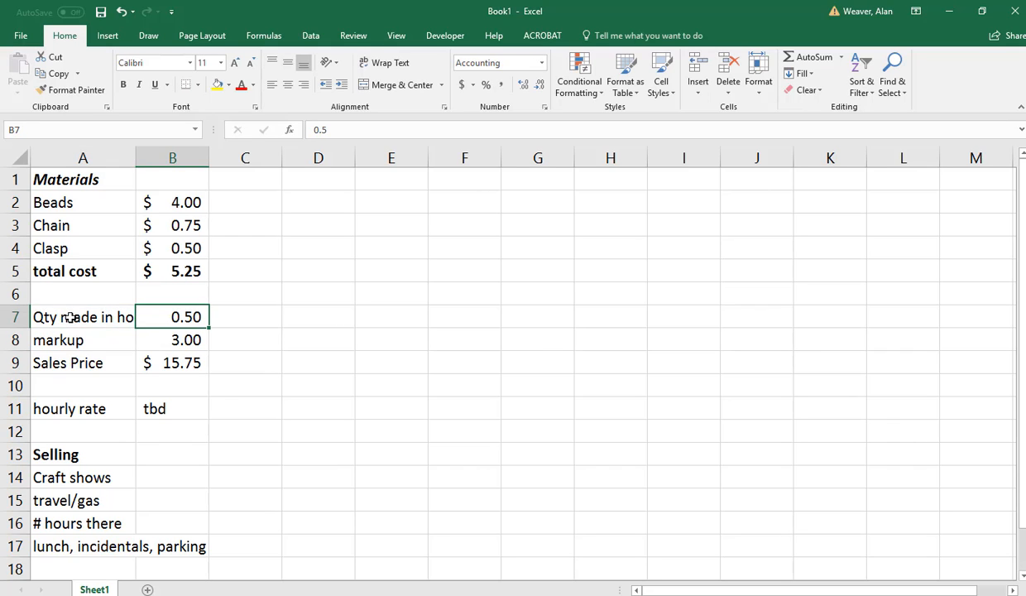
Set the quantity made per hour in B7 to 2 and widen column A to fit its longest label.
{"action": "type", "text": "2"}
{"action": "key", "text": "Return"}
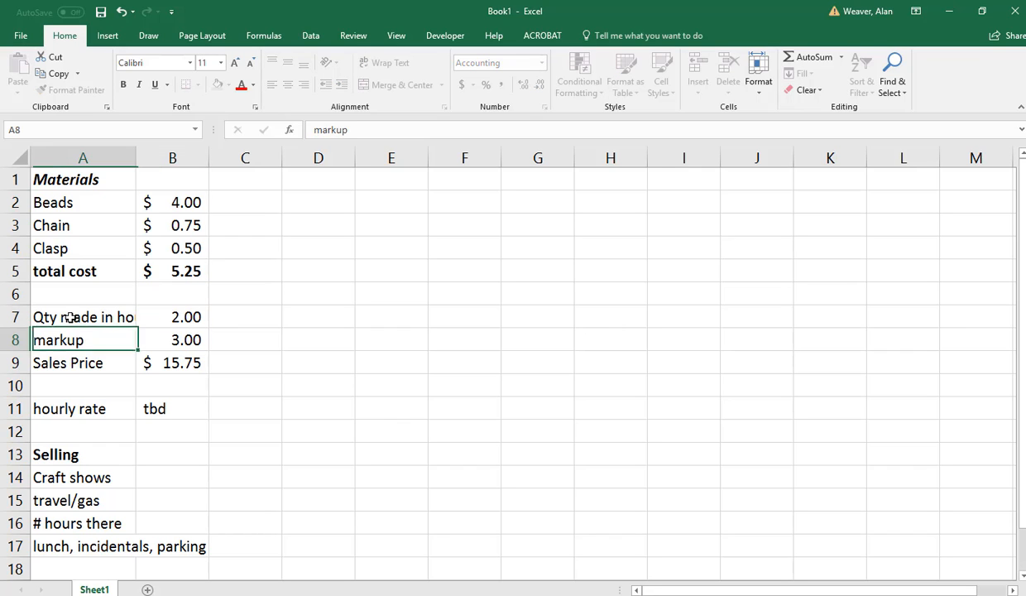
{"action": "double_click", "coordinate": [133, 158]}
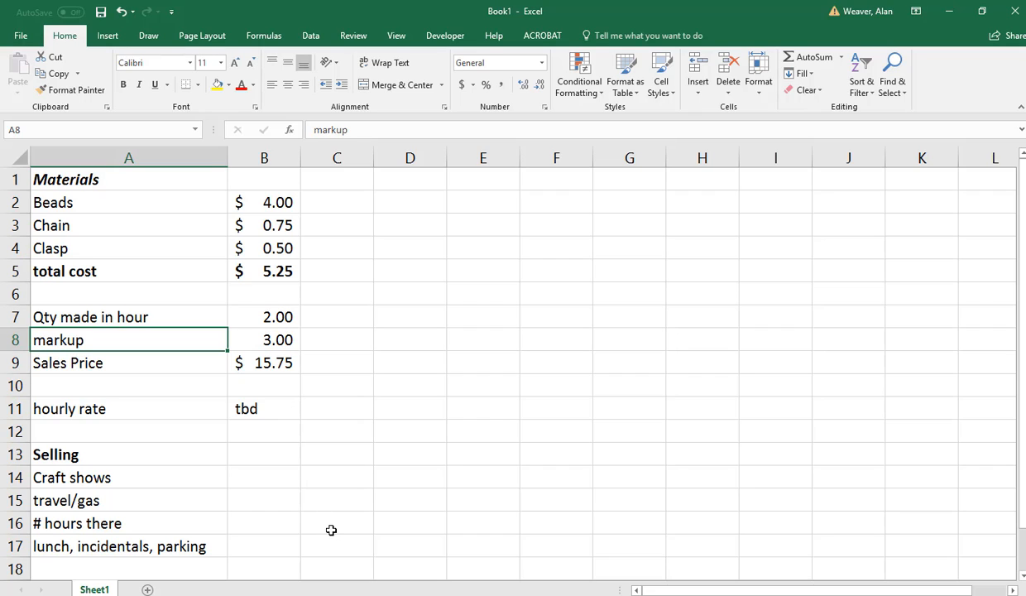
Replace the hourly rate placeholder in B11 with the formula =(B9*B7), multiplying the sales price by the quantity made per hour.
{"action": "left_click", "coordinate": [249, 407]}
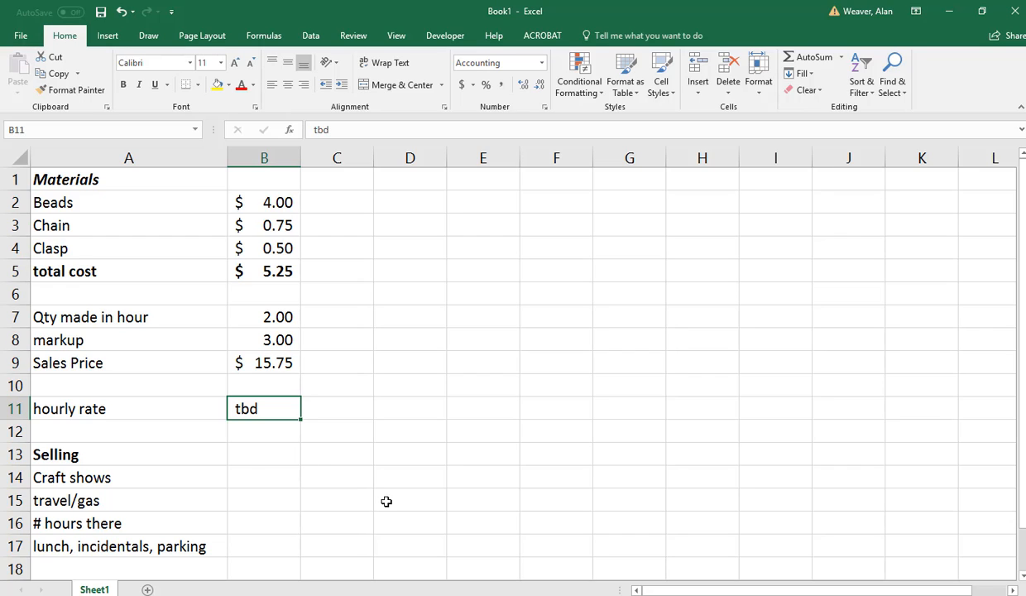
{"action": "key", "text": "Delete"}
{"action": "type", "text": "=("}
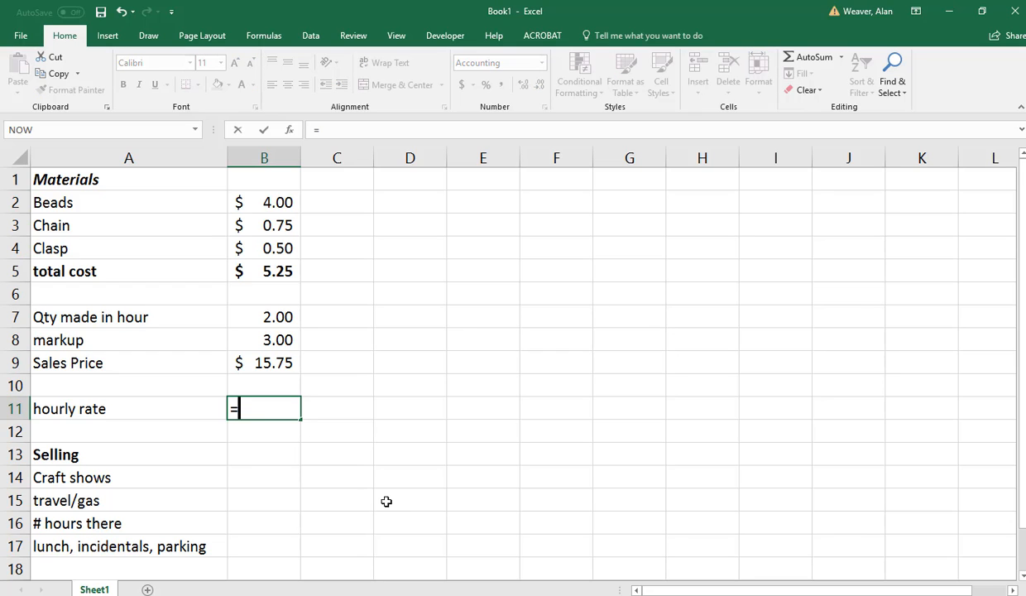
{"action": "key", "text": "Up"}
{"action": "key", "text": "Up"}
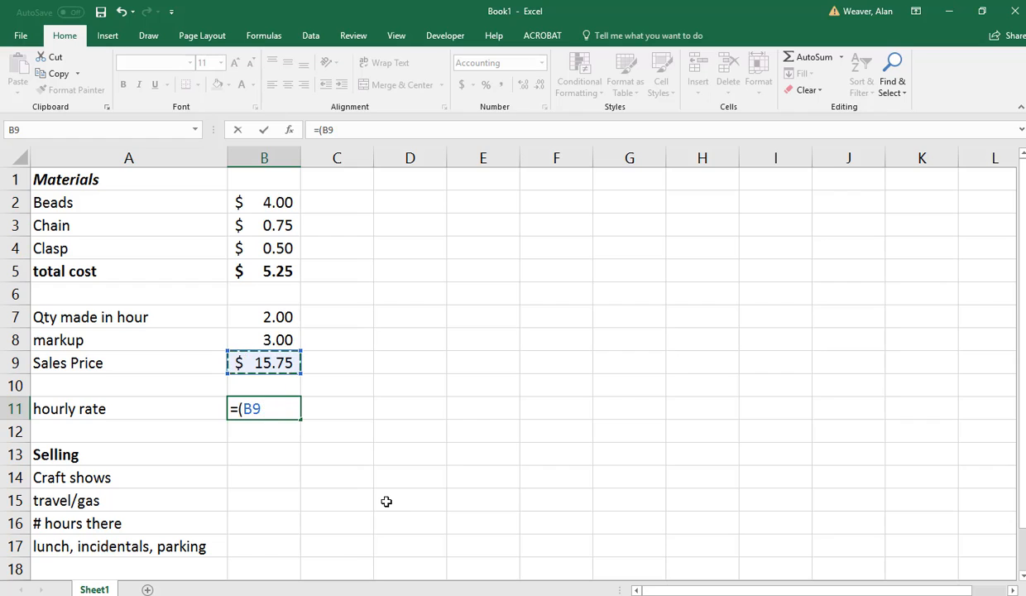
{"action": "type", "text": "*"}
{"action": "key", "text": "BackSpace"}
{"action": "type", "text": "*2"}
{"action": "key", "text": "BackSpace"}
{"action": "left_click", "coordinate": [274, 317]}
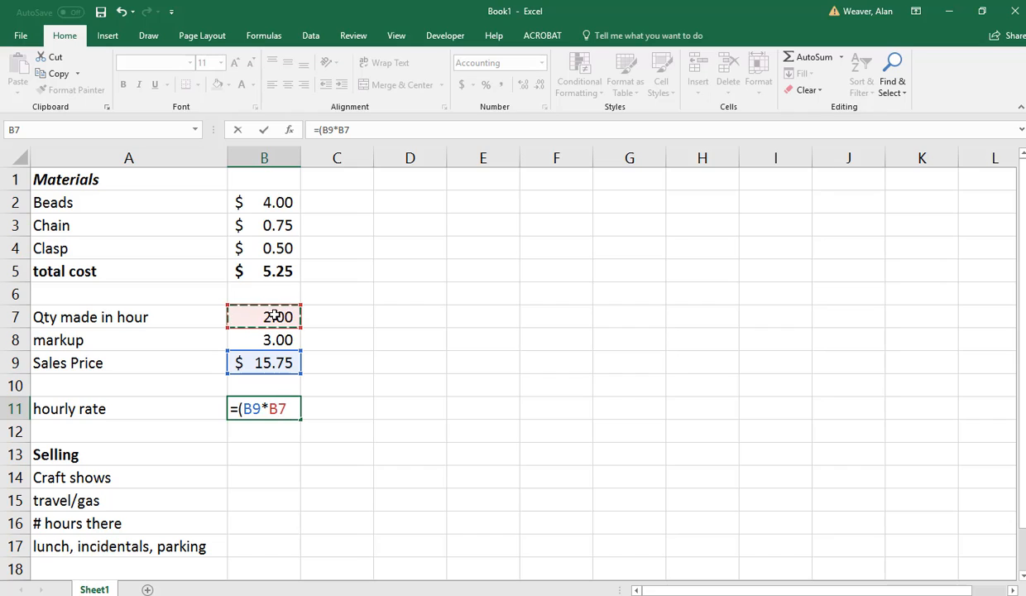
{"action": "type", "text": ")"}
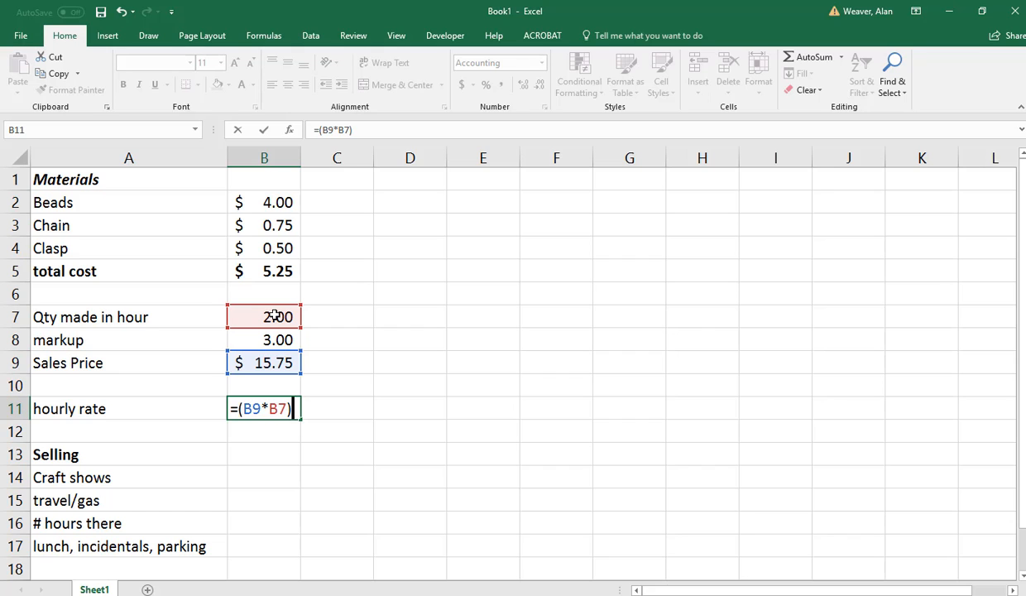
{"action": "key", "text": "Return"}
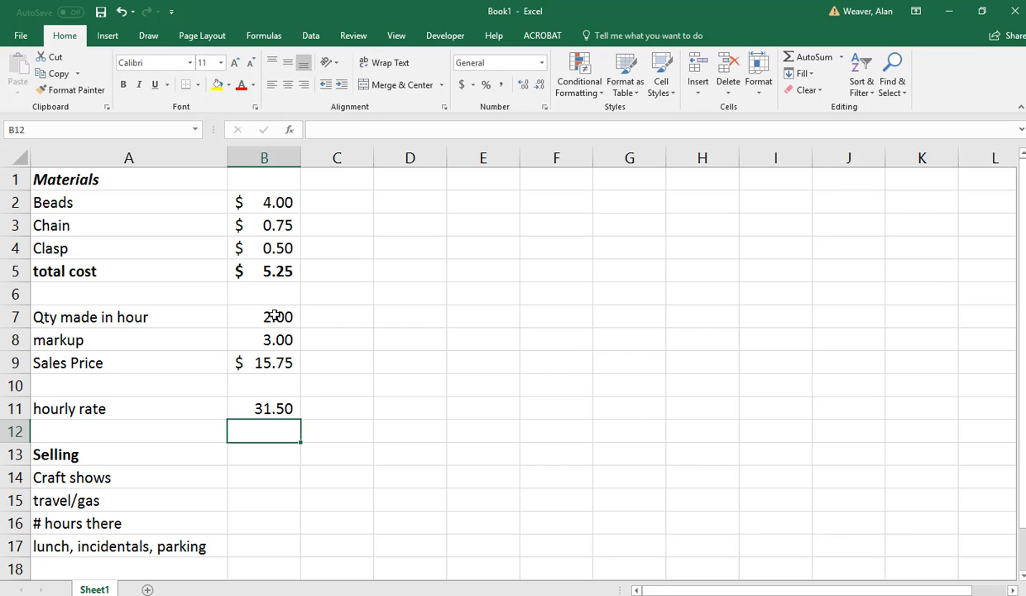
Extend the hourly rate formula in B11 with a division by B7, so it reads =(B9*B7)/B7.
{"action": "key", "text": "Up"}
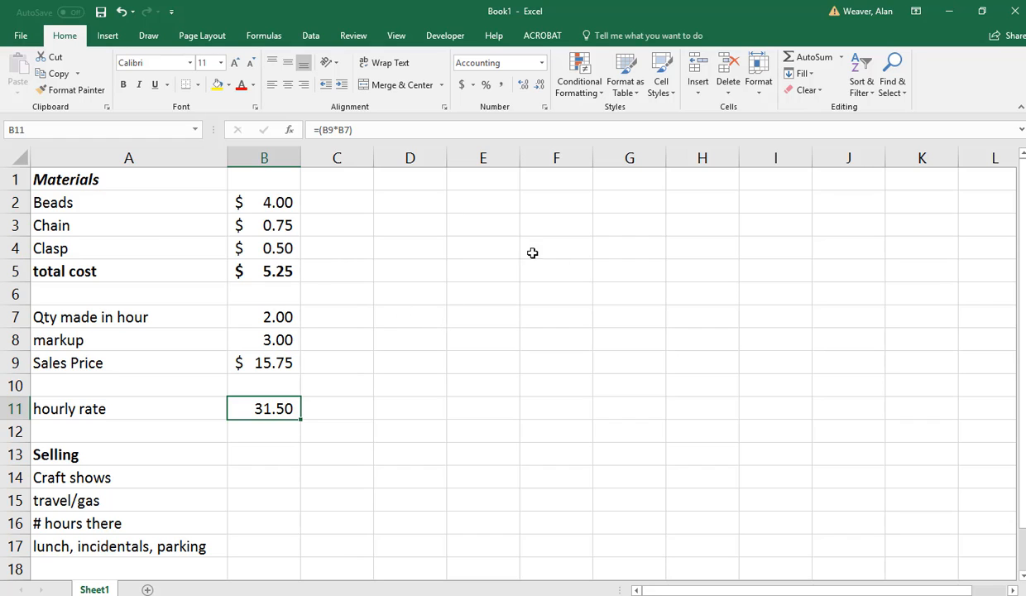
{"action": "left_click", "coordinate": [366, 129]}
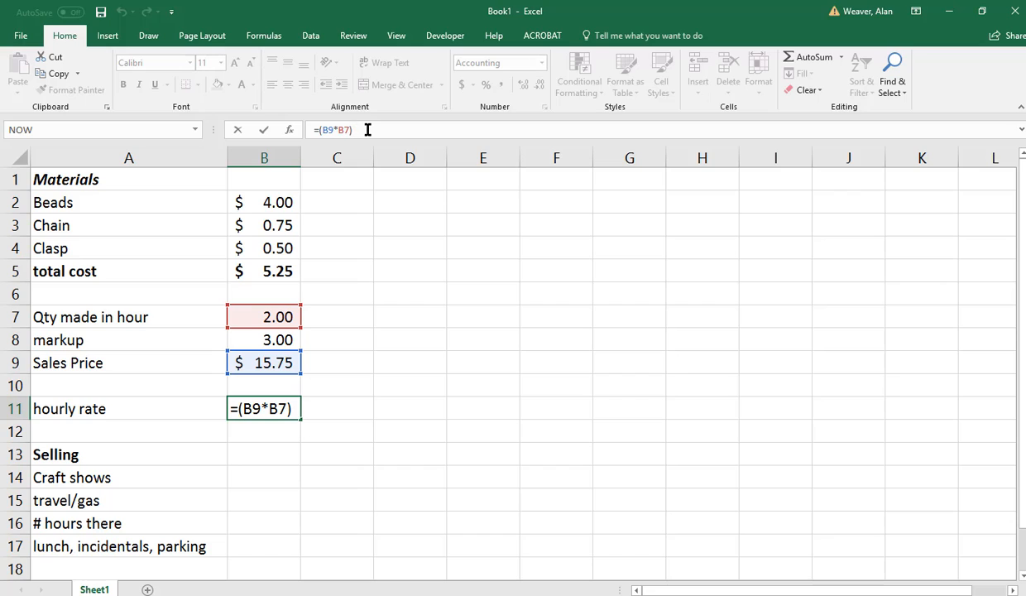
{"action": "type", "text": "/"}
{"action": "left_click", "coordinate": [276, 316]}
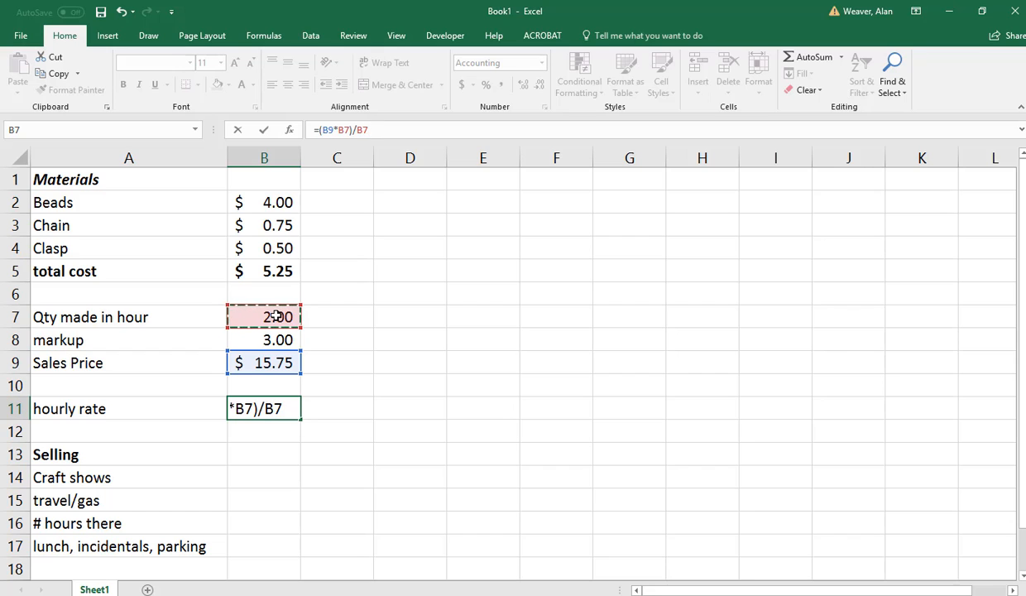
{"action": "key", "text": "Return"}
{"action": "key", "text": "Up"}
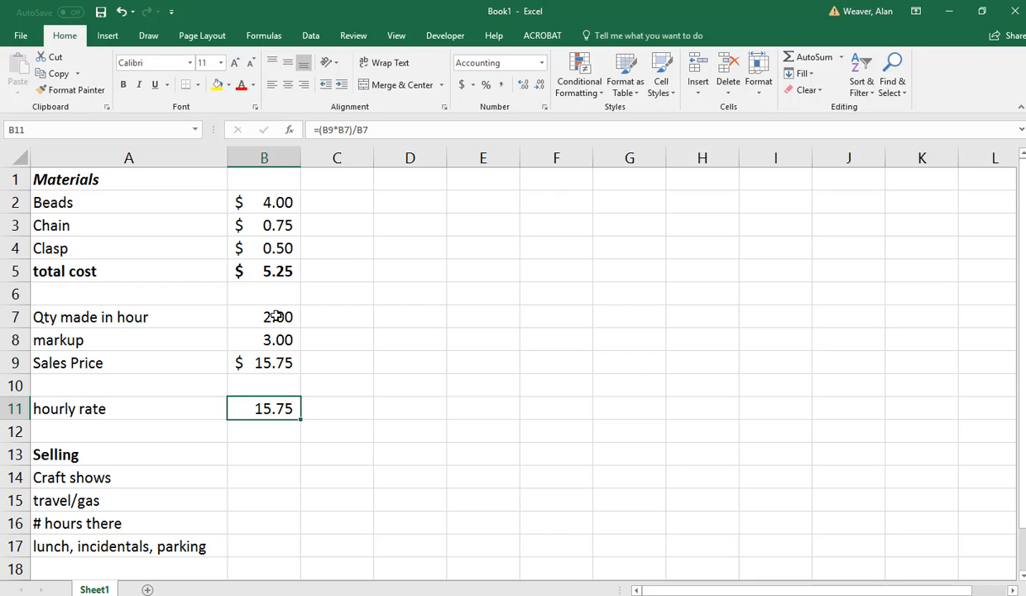
Clear the hourly rate formula from B11 and its label from A11.
{"action": "key", "text": "Delete"}
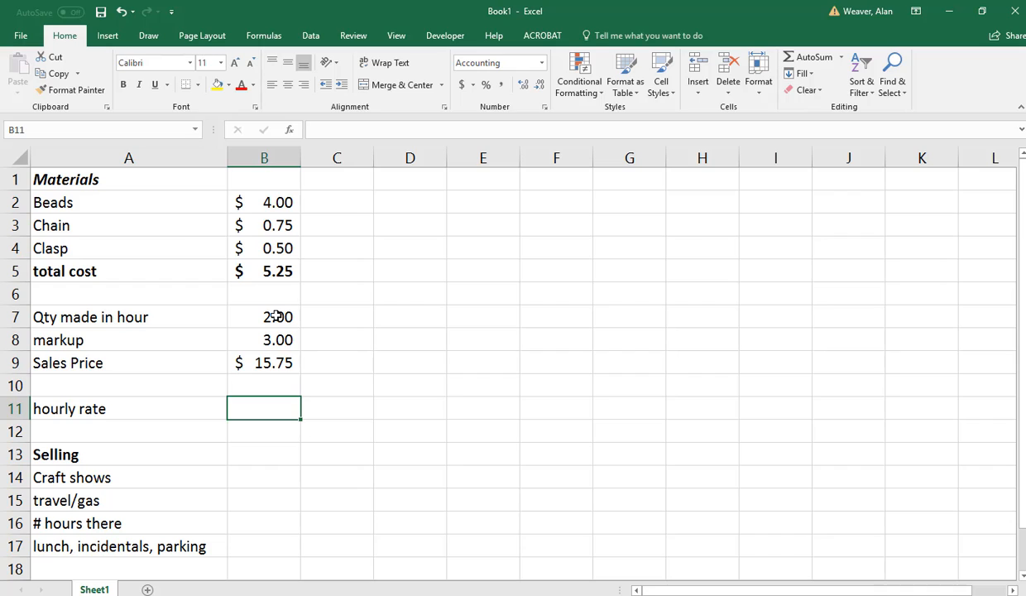
{"action": "key", "text": "Up"}
{"action": "key", "text": "Left"}
{"action": "key", "text": "Down"}
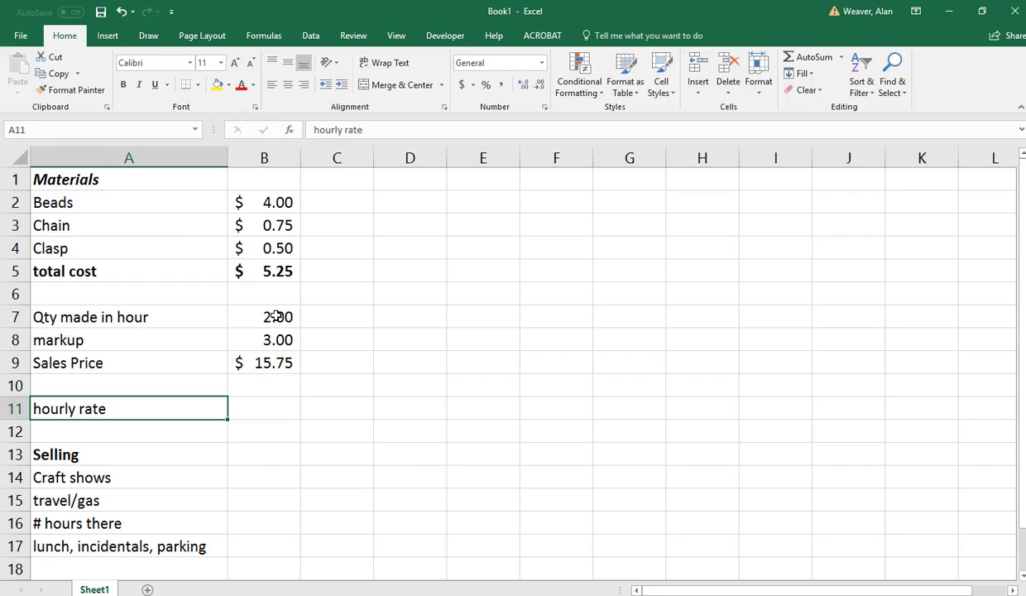
{"action": "key", "text": "Delete"}
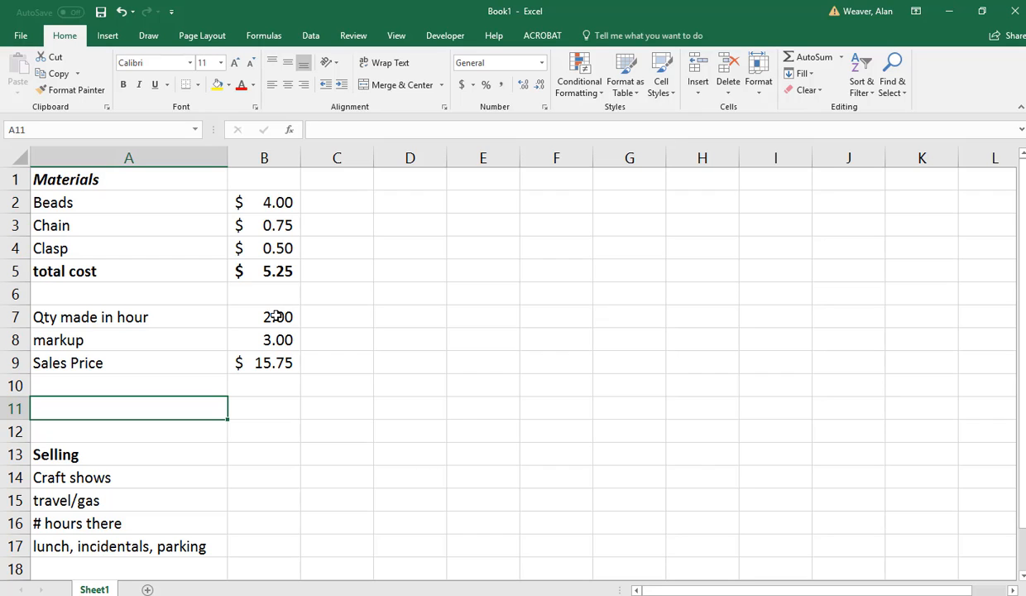
Label cell A10, directly below Sales Price, as "Net profit each".
{"action": "key", "text": "Up"}
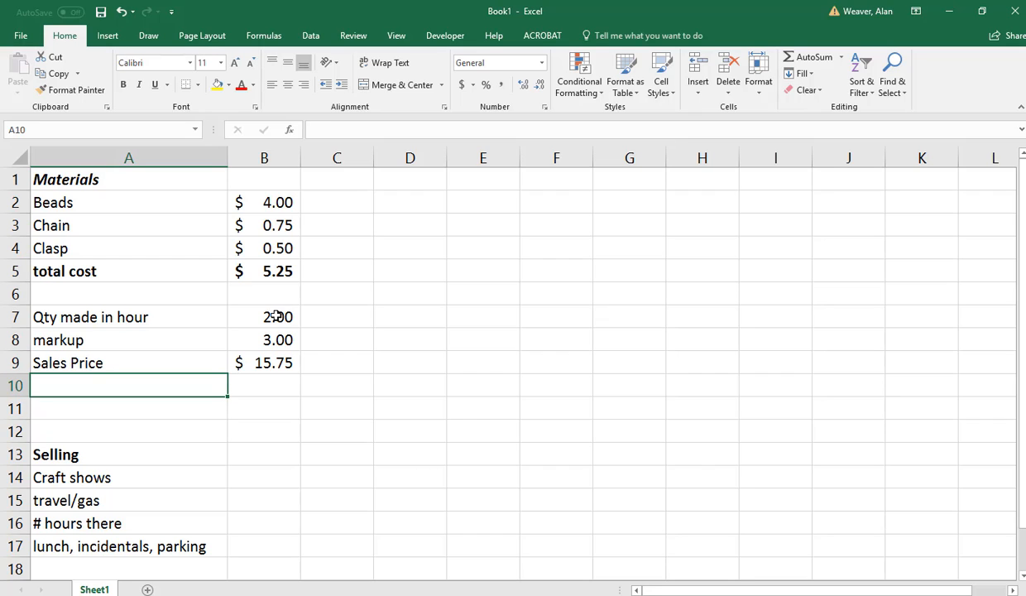
{"action": "type", "text": "Net profi"}
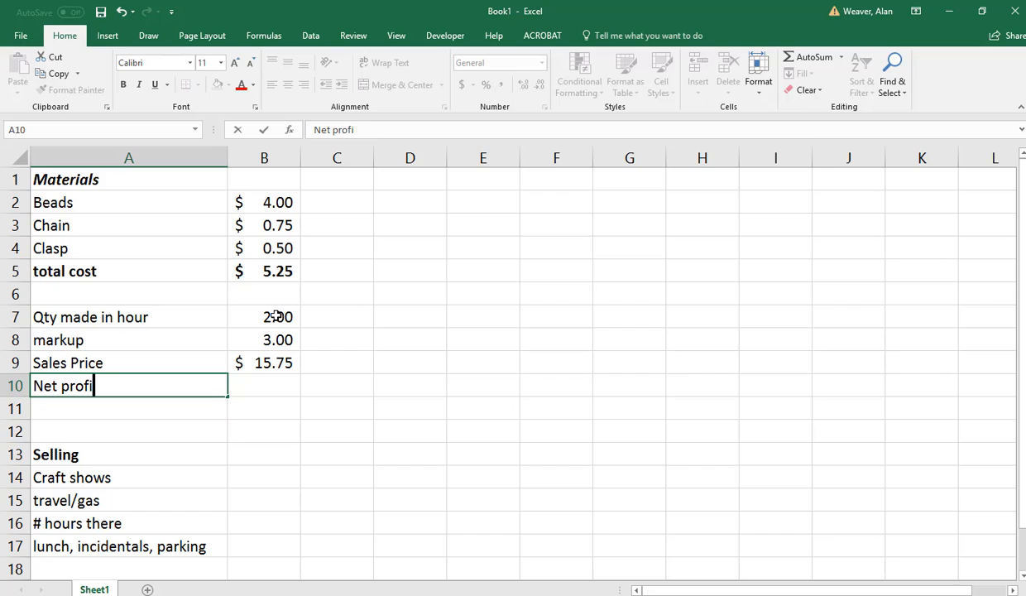
{"action": "type", "text": "t each"}
{"action": "key", "text": "Tab"}
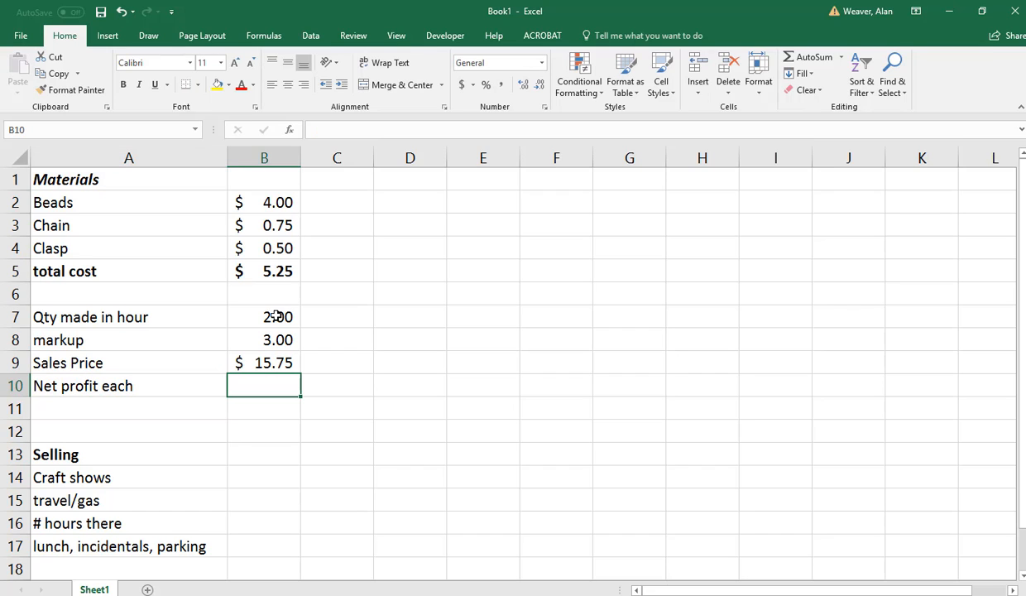
Calculate the net profit each in B10 with the formula =B9-B5, subtracting the total cost from the sales price.
{"action": "type", "text": "="}
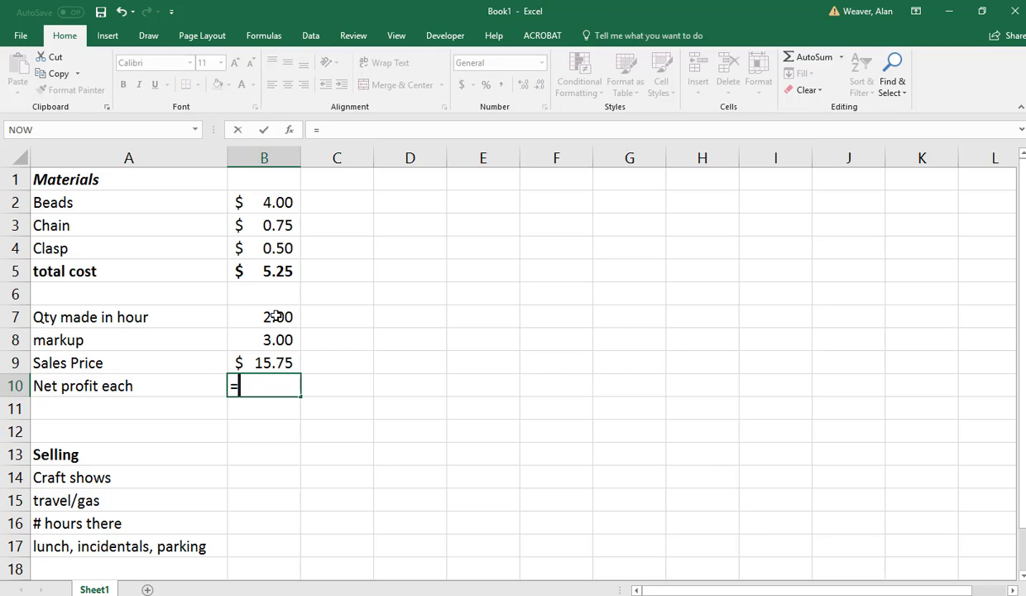
{"action": "key", "text": "Up"}
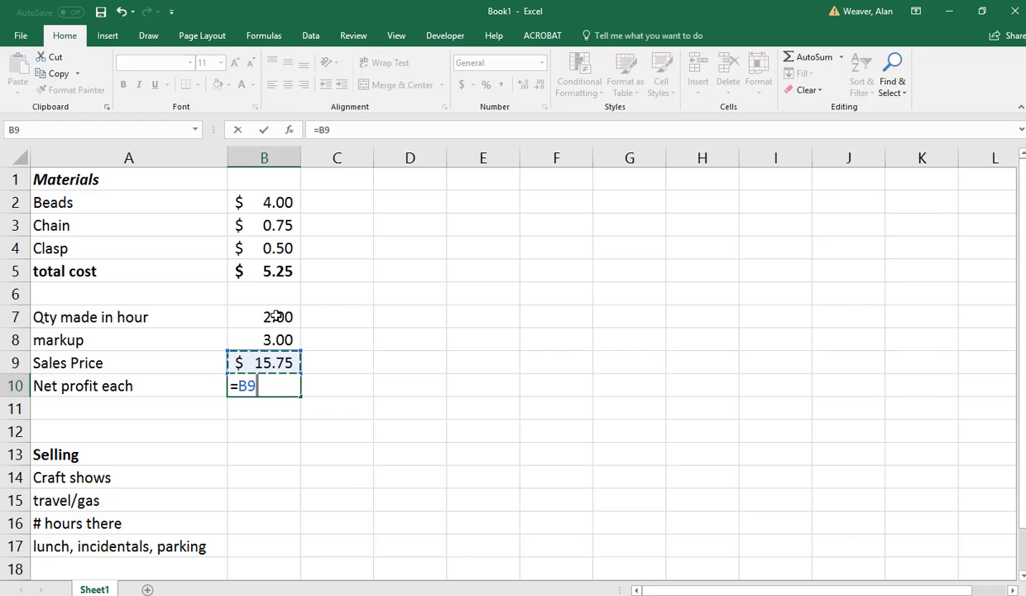
{"action": "type", "text": "-"}
{"action": "left_click", "coordinate": [276, 316]}
{"action": "key", "text": "Up"}
{"action": "key", "text": "Up"}
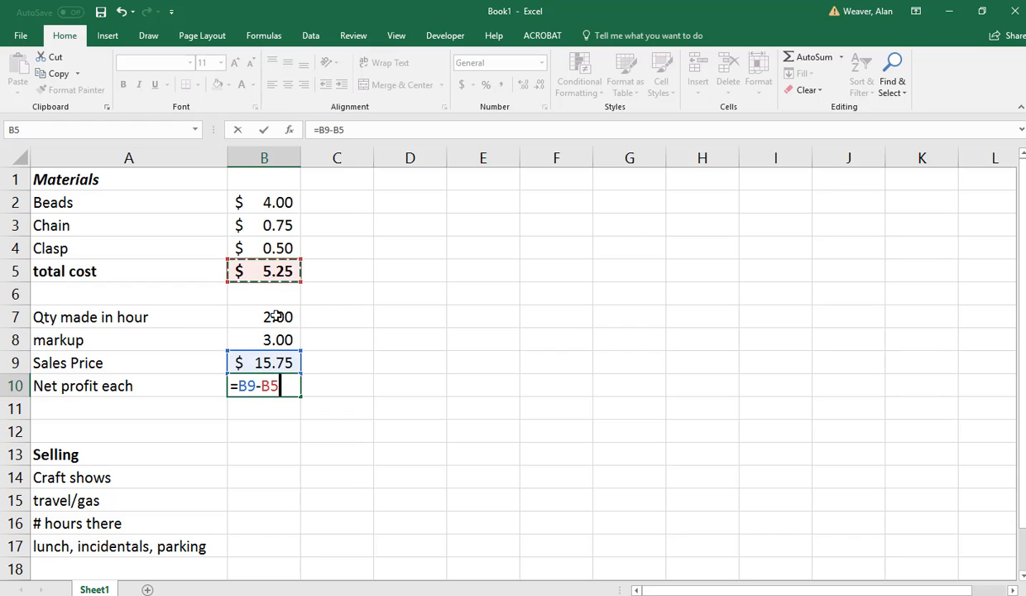
{"action": "key", "text": "Return"}
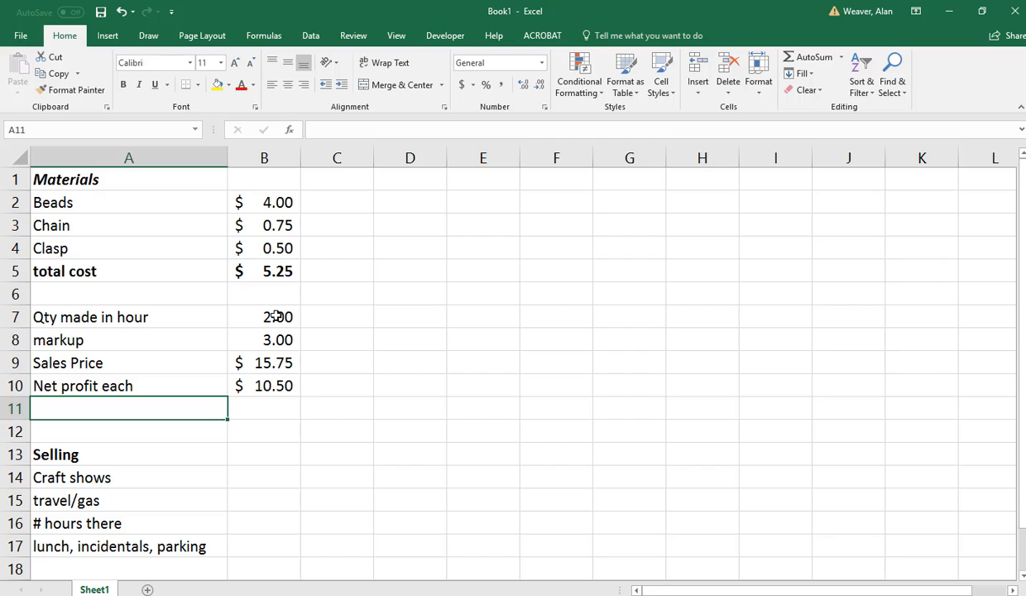
Label cell A11, below Net profit each, as "Salary".
{"action": "type", "text": "Salary"}
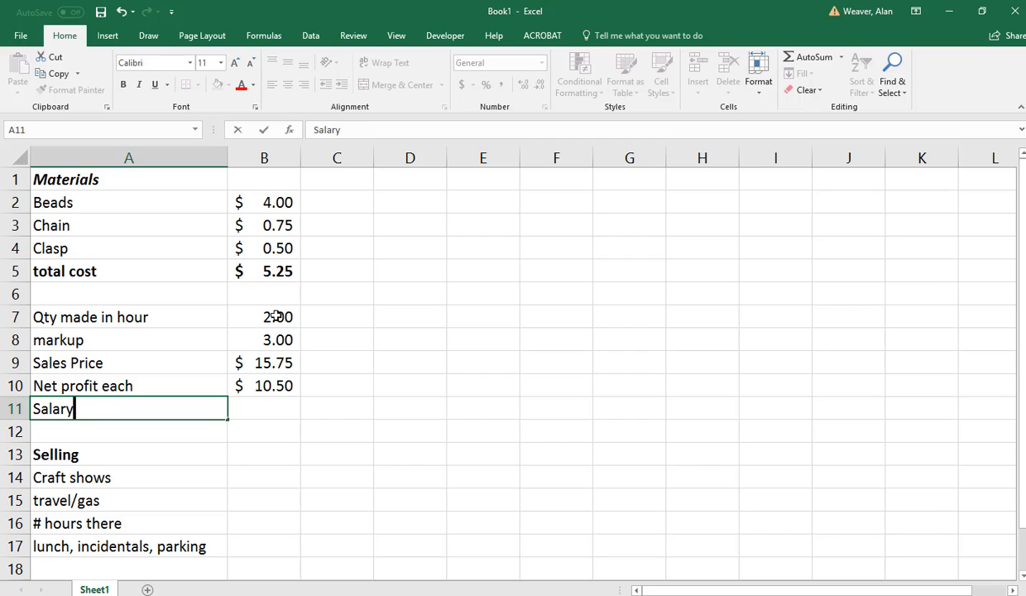
{"action": "key", "text": "Tab"}
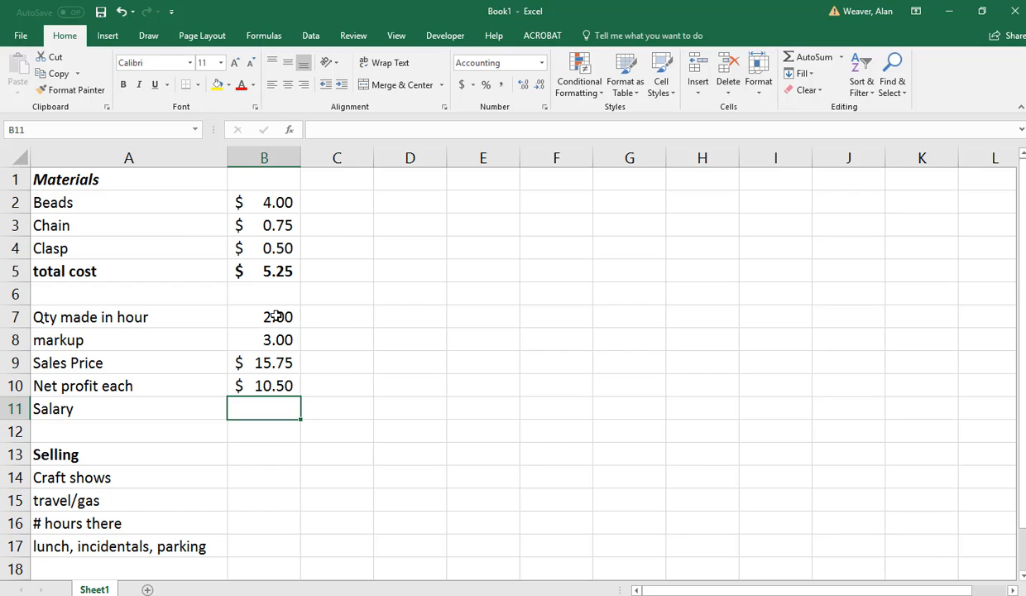
{"action": "type", "text": "="}
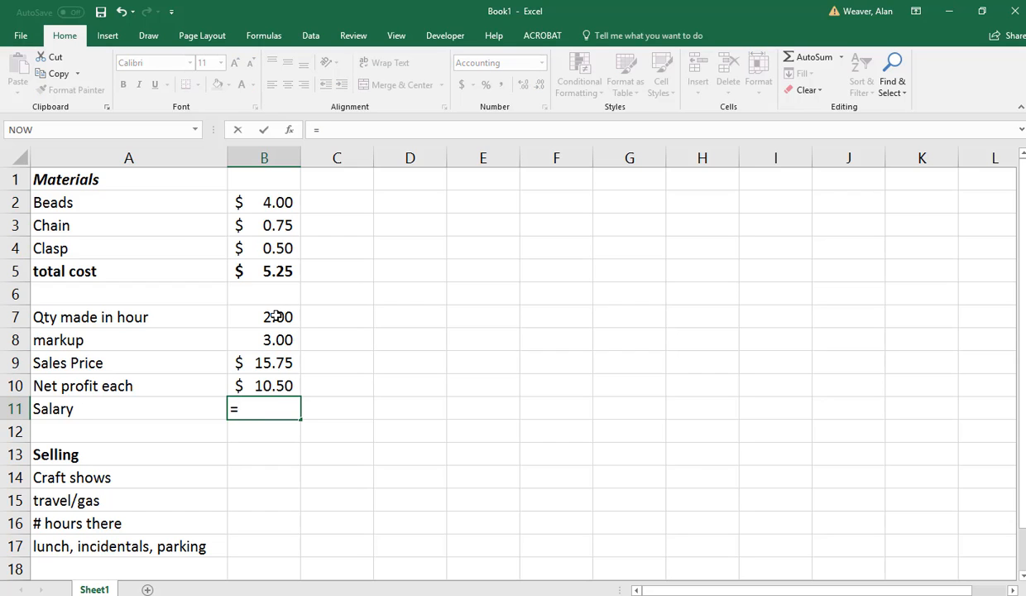
{"action": "key", "text": "Up"}
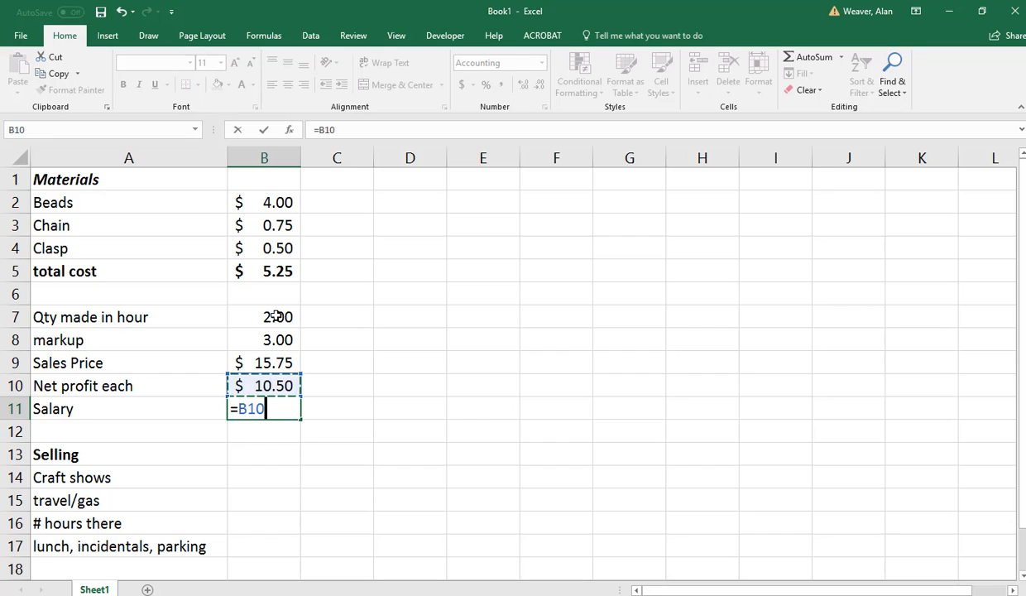
{"action": "key", "text": "Escape"}
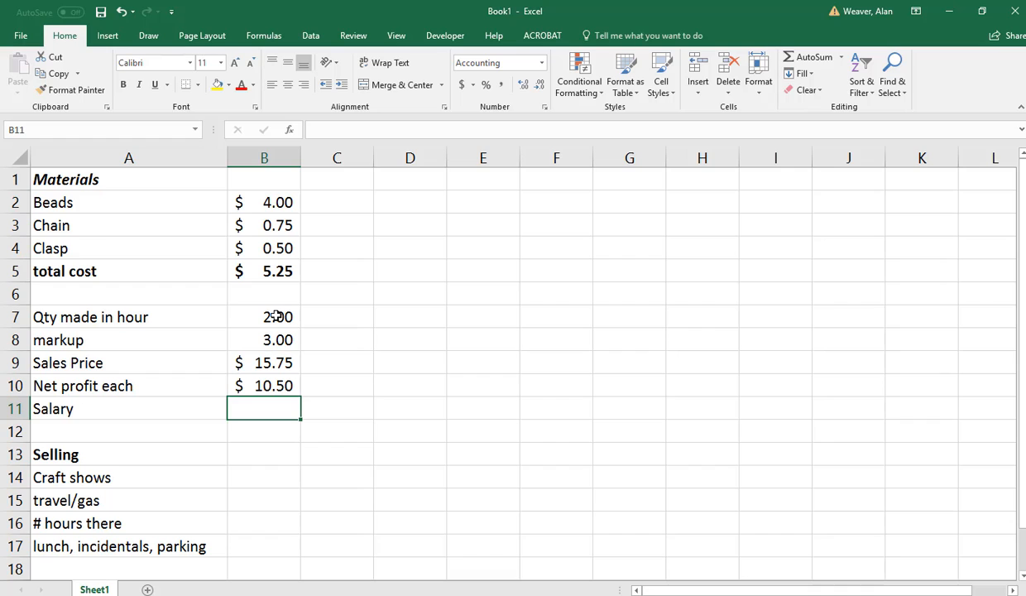
Enter the salary formula =B9*B7 in B11, multiplying the sales price by the quantity made per hour.
{"action": "type", "text": "="}
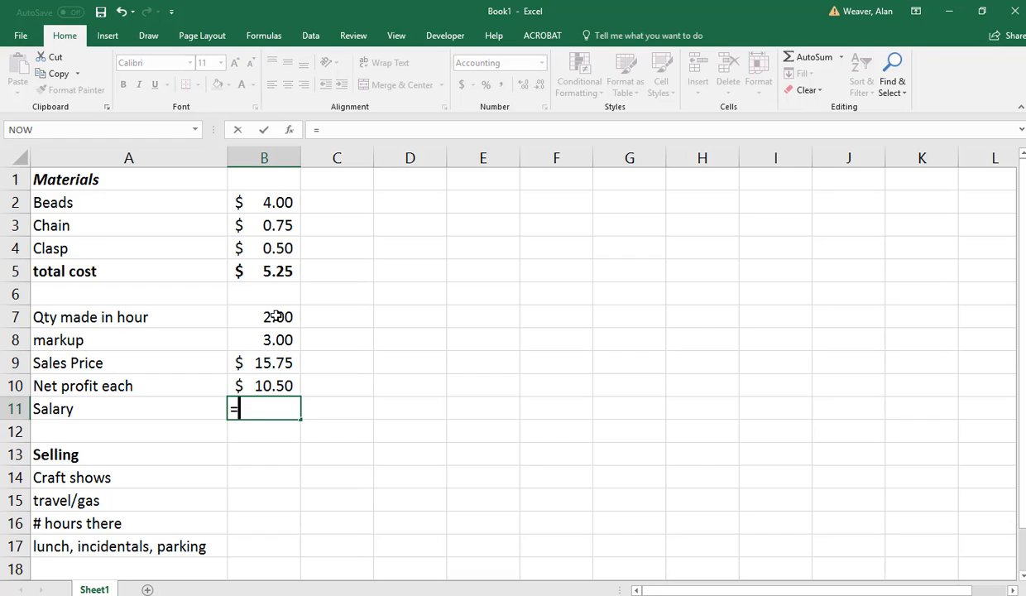
{"action": "key", "text": "Up"}
{"action": "key", "text": "Up"}
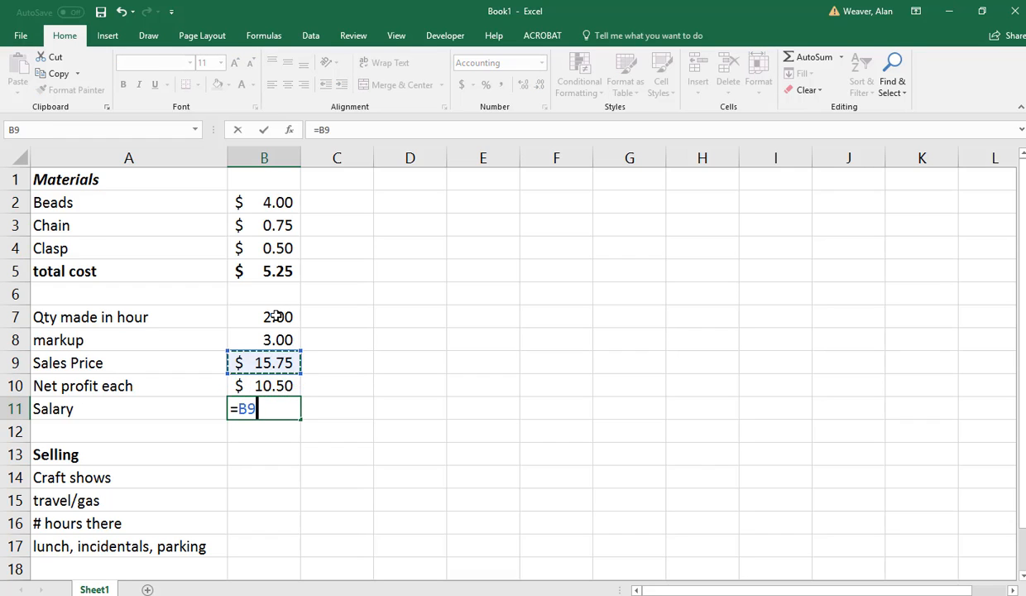
{"action": "type", "text": "*"}
Extend the salary formula in B11 to subtract quantity times total cost, so it reads =B9*B7-B7*B5.
{"action": "key", "text": "Up"}
{"action": "key", "text": "Up"}
{"action": "key", "text": "Up"}
{"action": "key", "text": "Up"}
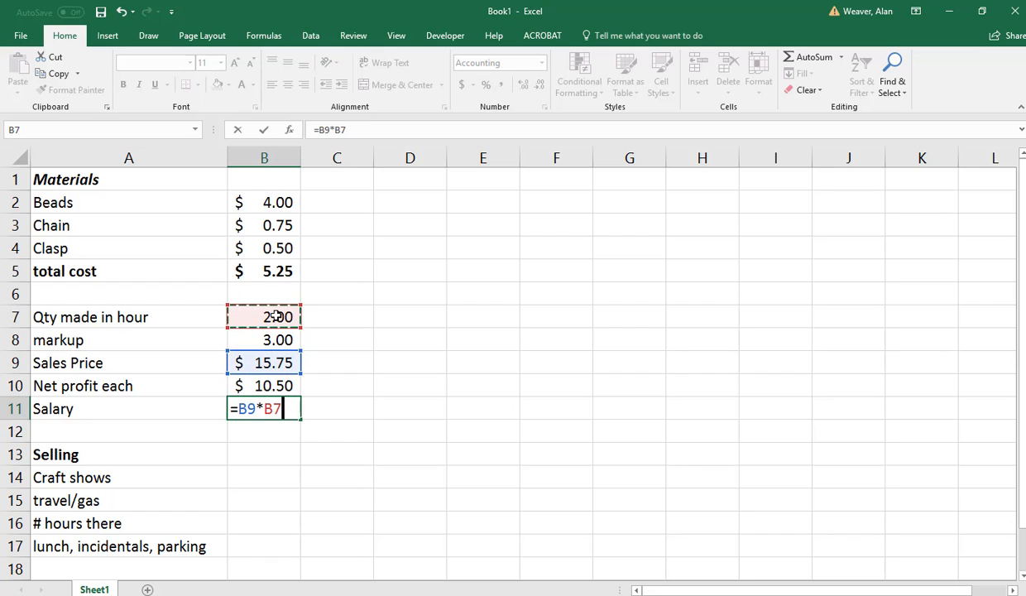
{"action": "key", "text": "Return"}
{"action": "key", "text": "Up"}
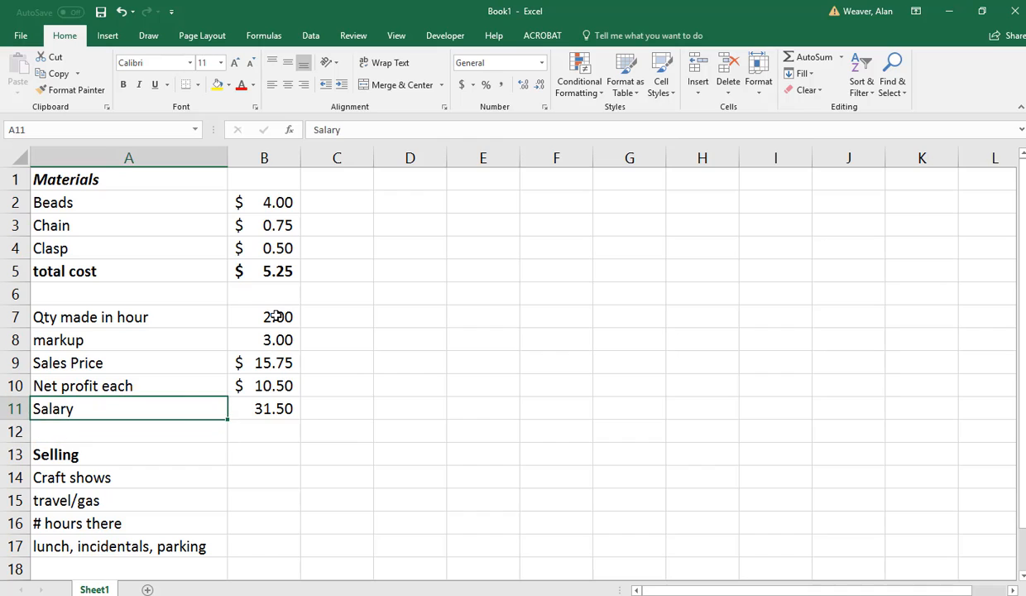
{"action": "key", "text": "Right"}
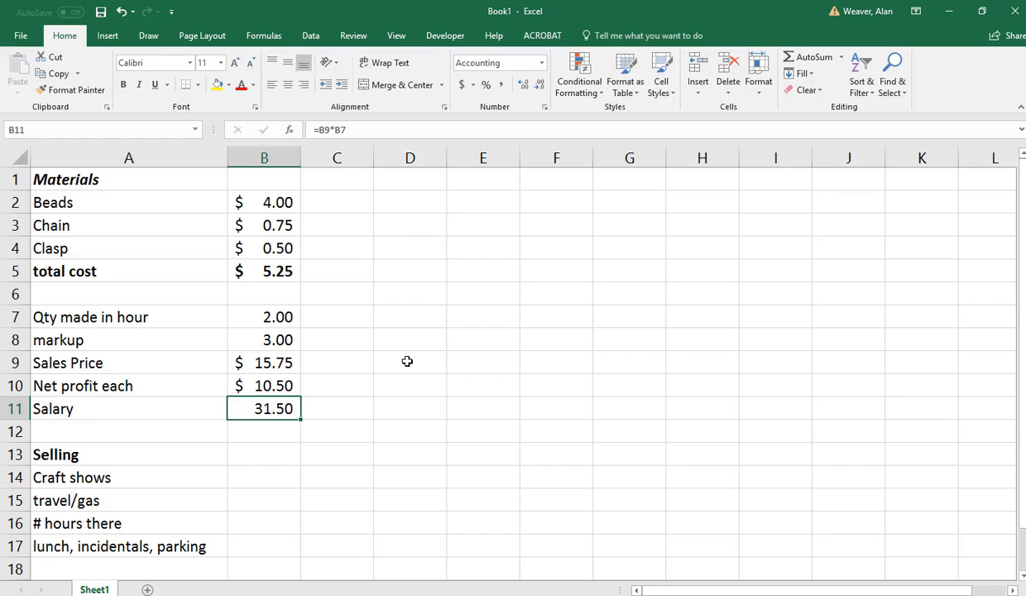
{"action": "left_click", "coordinate": [362, 128]}
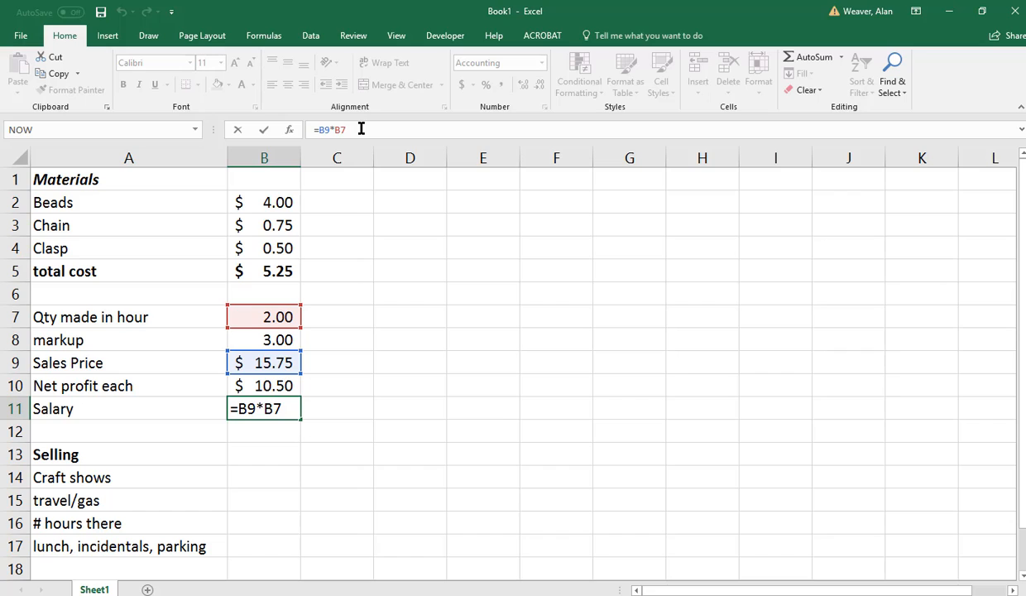
{"action": "type", "text": "-"}
{"action": "left_click", "coordinate": [271, 319]}
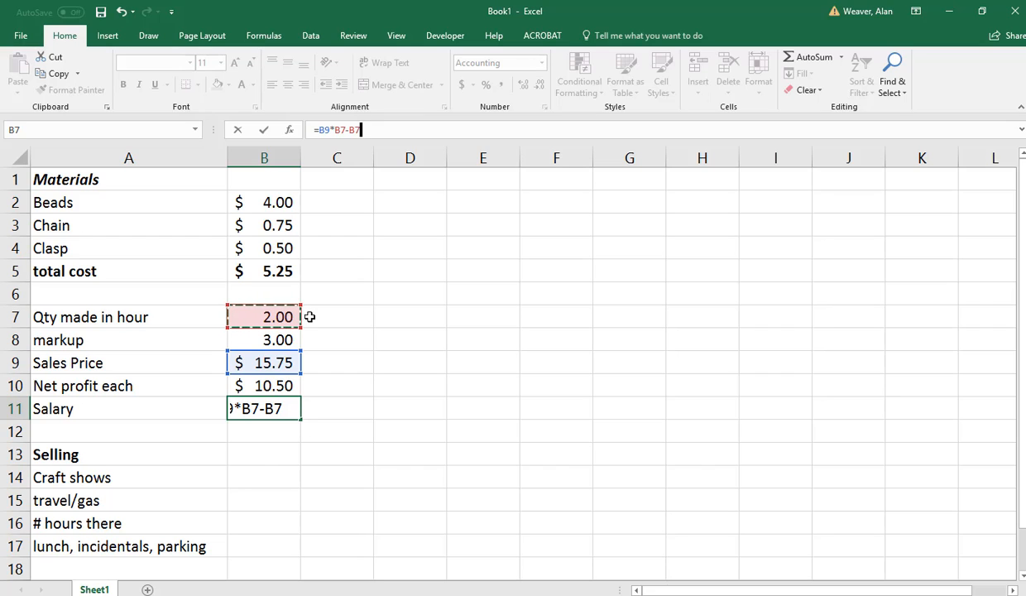
{"action": "type", "text": "*"}
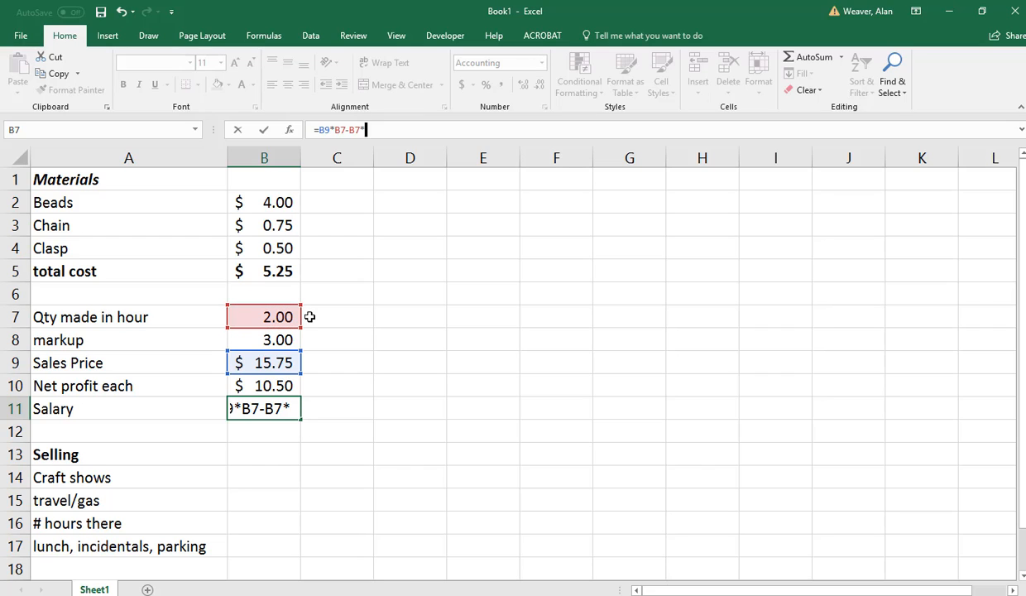
{"action": "left_click", "coordinate": [265, 271]}
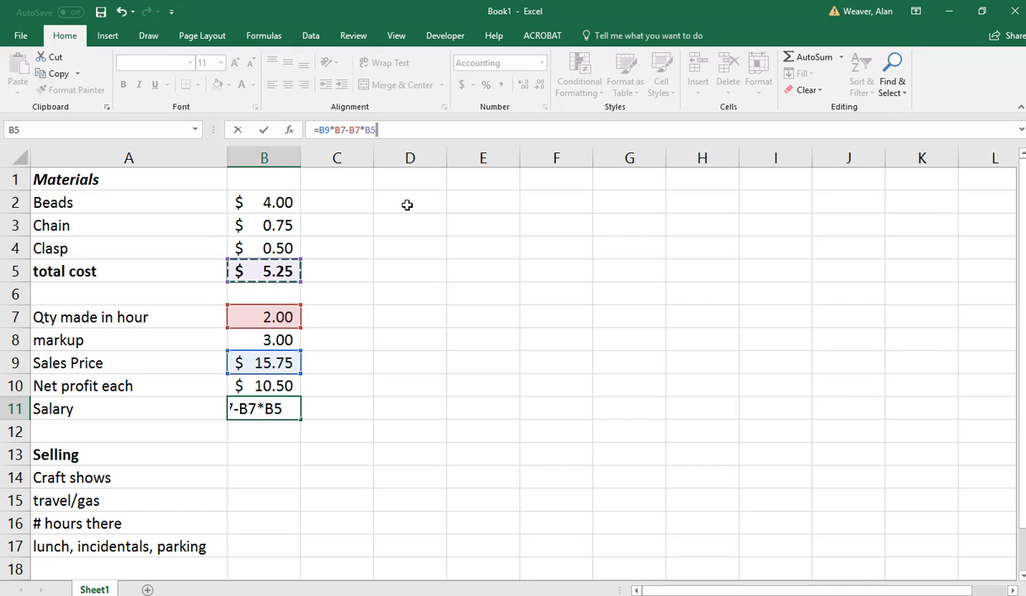
Enclose both products of the salary formula in parentheses, so B11 reads =(B9*B7)-(B7*B5).
{"action": "left_click", "coordinate": [319, 130]}
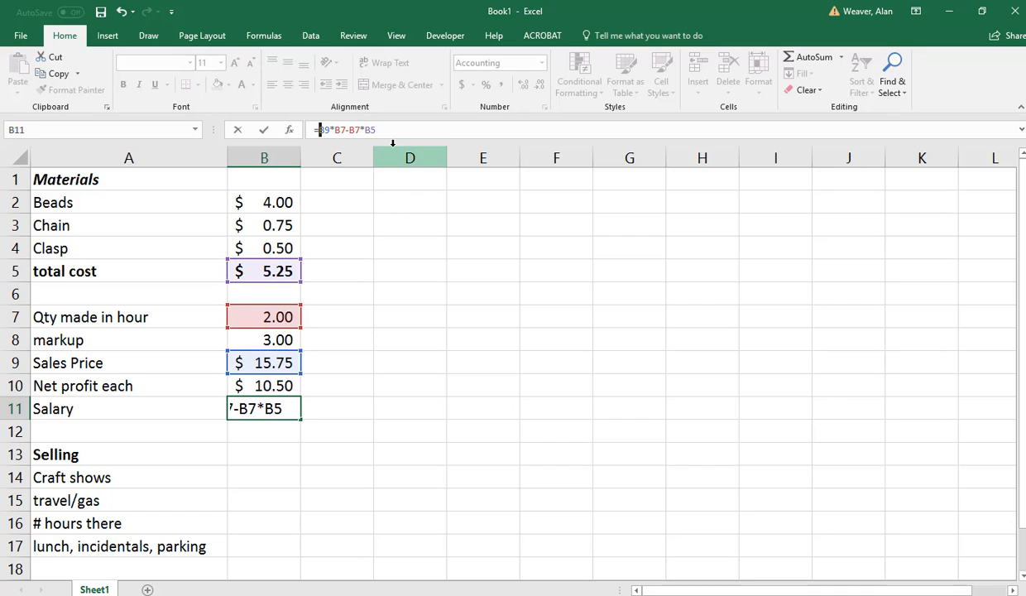
{"action": "type", "text": "("}
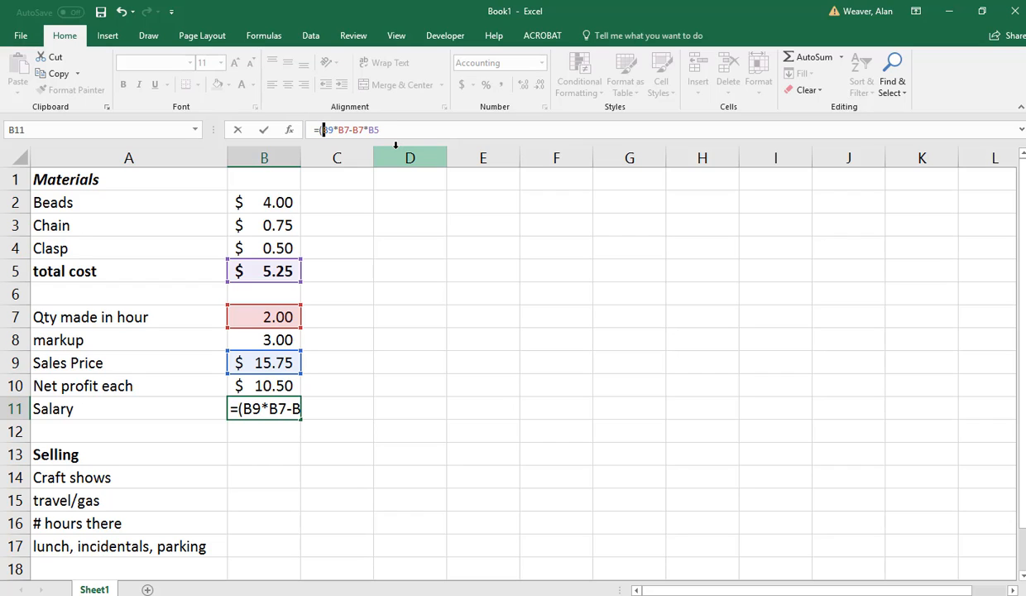
{"action": "key", "text": "Right"}
{"action": "key", "text": "Right"}
{"action": "key", "text": "Right"}
{"action": "key", "text": "Right"}
{"action": "key", "text": "Right"}
{"action": "type", "text": ")"}
{"action": "key", "text": "Right"}
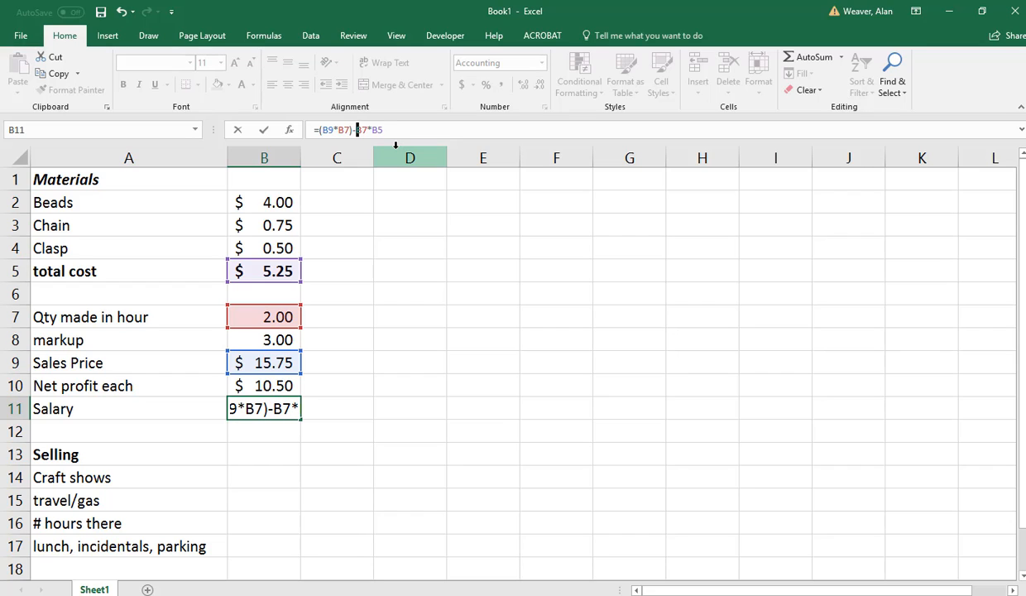
{"action": "type", "text": "("}
{"action": "key", "text": "Right"}
{"action": "key", "text": "Right"}
{"action": "key", "text": "Right"}
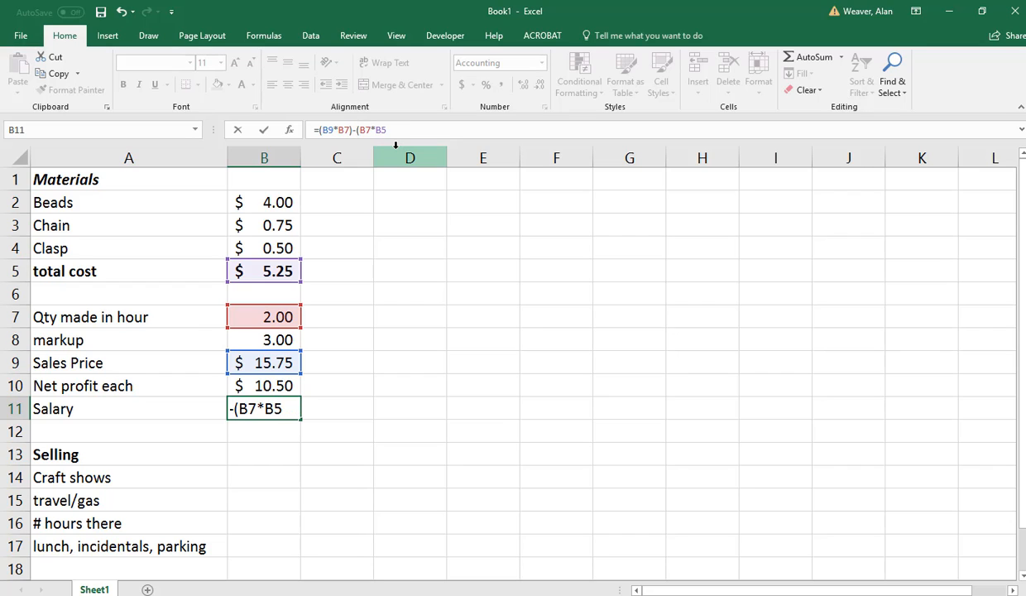
{"action": "key", "text": "Right"}
{"action": "key", "text": "Right"}
{"action": "type", "text": ")"}
{"action": "key", "text": "Return"}
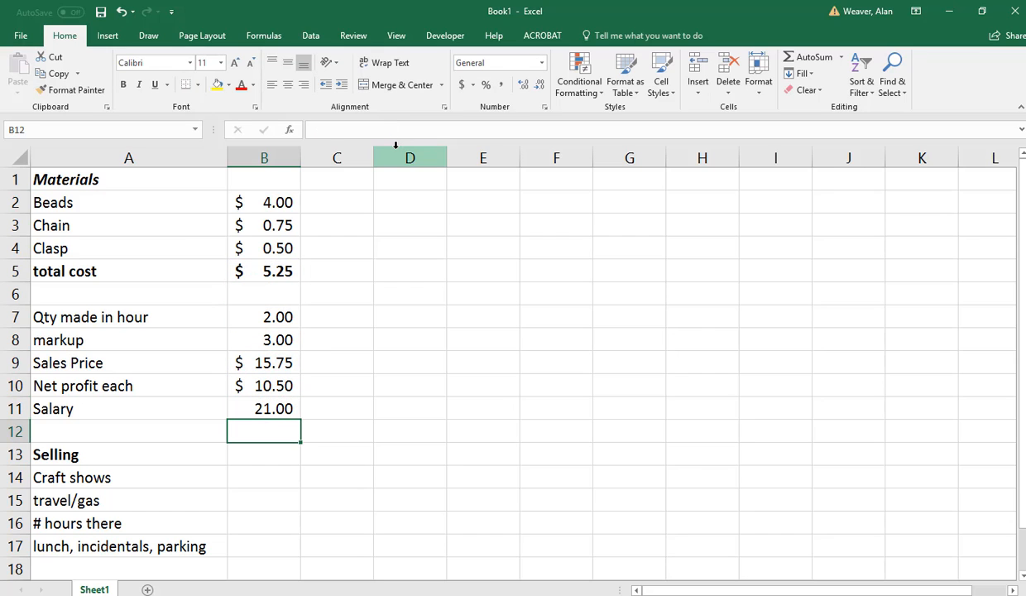
Set the quantity made per hour in B7 to 3.
{"action": "key", "text": "Up"}
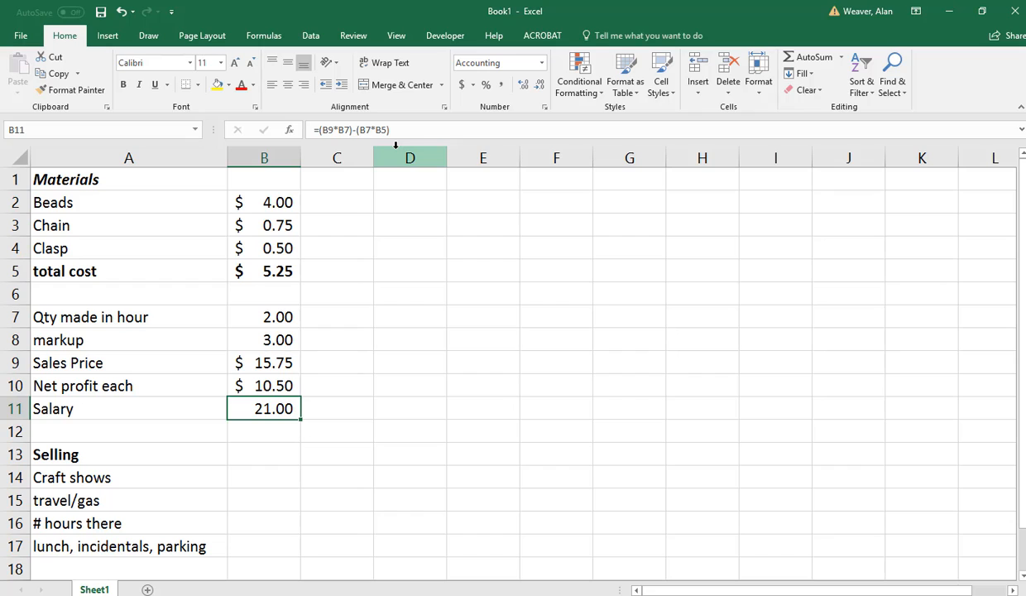
{"action": "key", "text": "Up"}
{"action": "key", "text": "Up"}
{"action": "key", "text": "Up"}
{"action": "key", "text": "Up"}
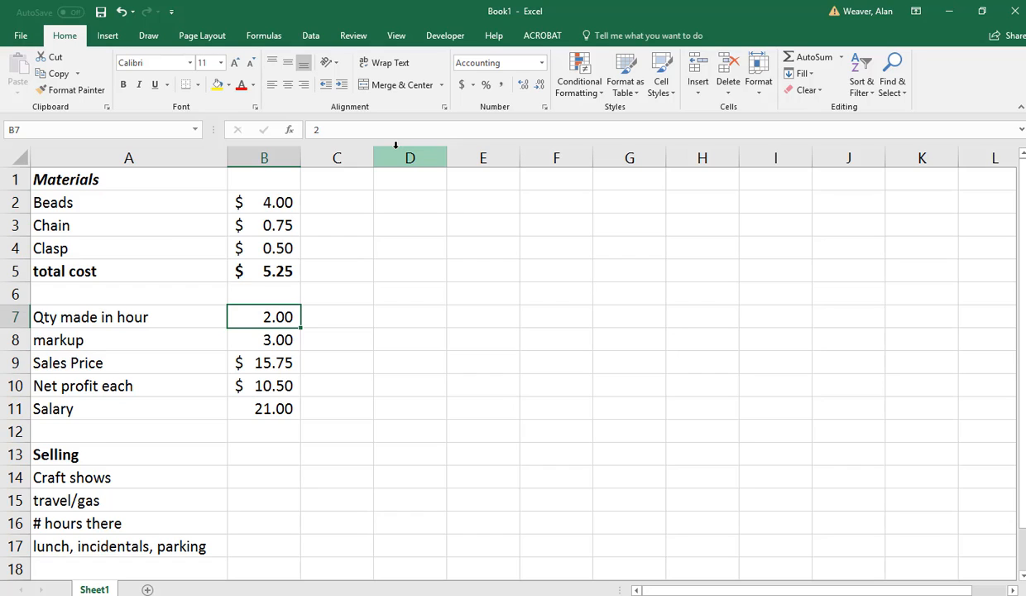
{"action": "type", "text": "3"}
{"action": "key", "text": "Return"}
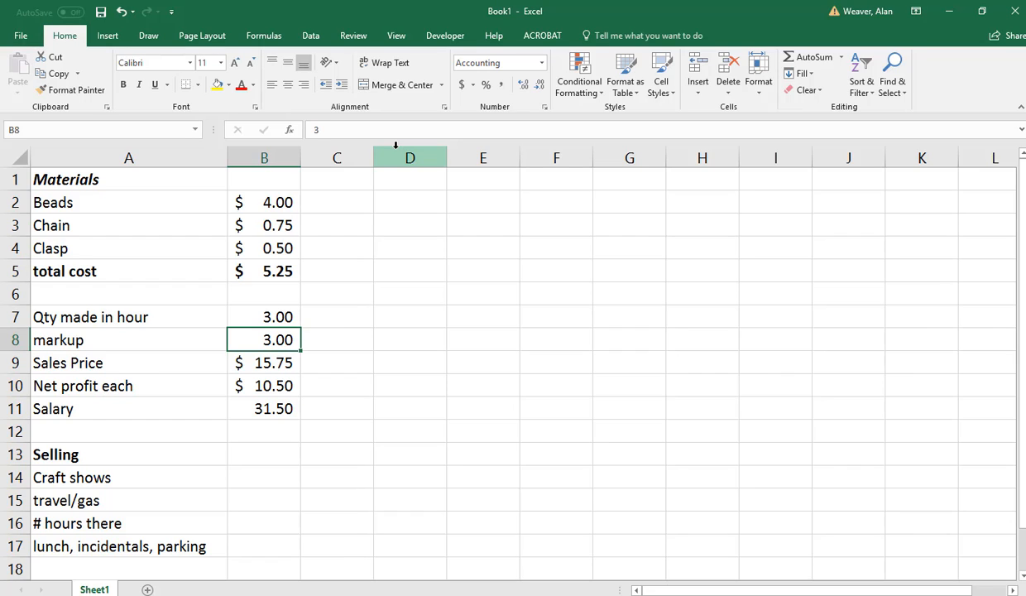
Set the markup in B8 to 2.5.
{"action": "type", "text": "5.8"}
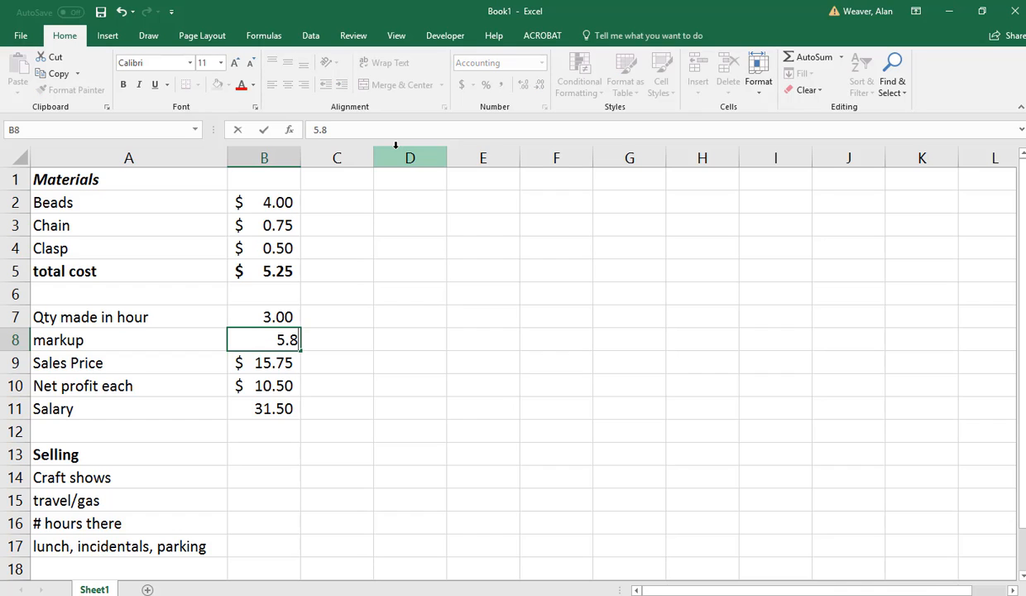
{"action": "key", "text": "BackSpace"}
{"action": "key", "text": "BackSpace"}
{"action": "key", "text": "BackSpace"}
{"action": "type", "text": "2.5"}
{"action": "key", "text": "Return"}
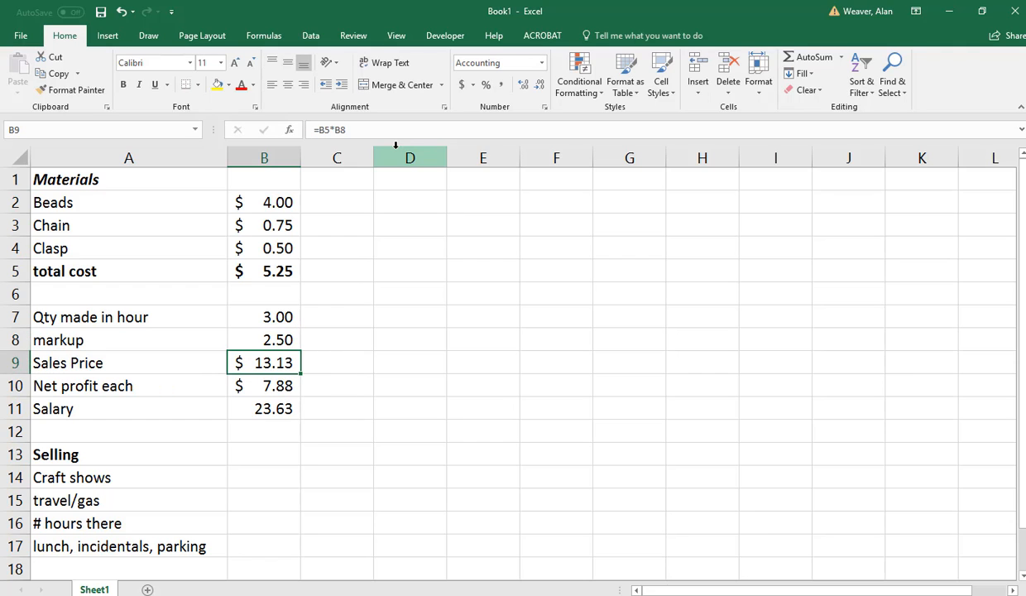
{"action": "left_click", "coordinate": [242, 503]}
{"action": "left_click", "coordinate": [248, 475]}
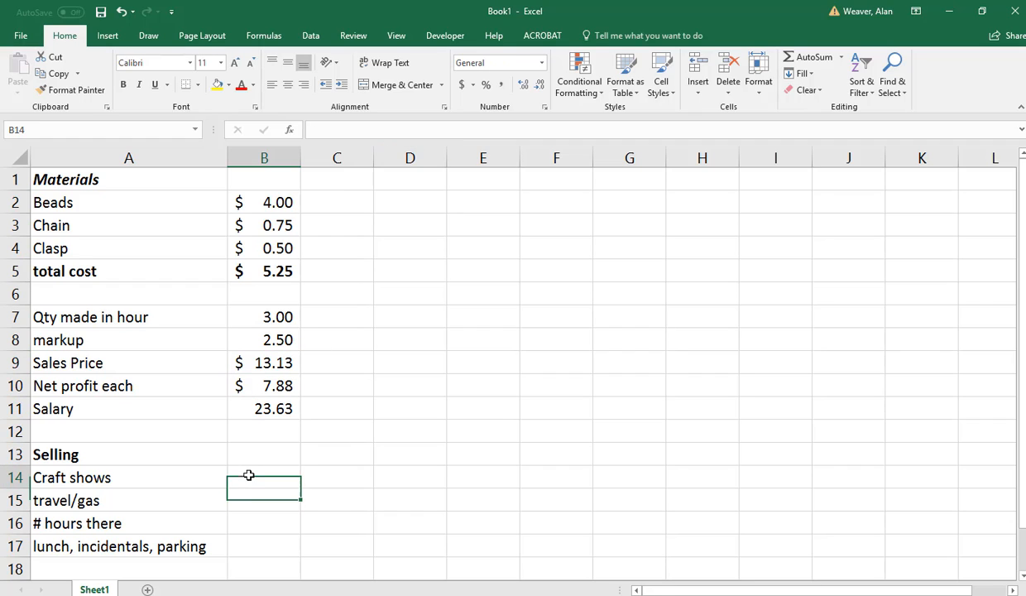
{"action": "left_click", "coordinate": [253, 504]}
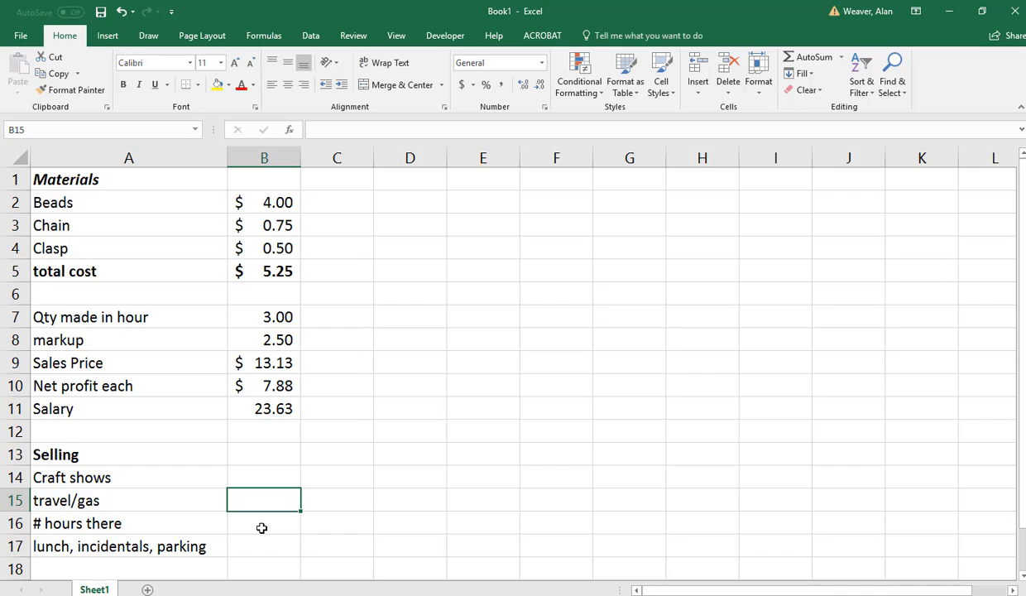
Add the heading "Sell on etsy" in A12 and make it bold.
{"action": "left_click", "coordinate": [46, 429]}
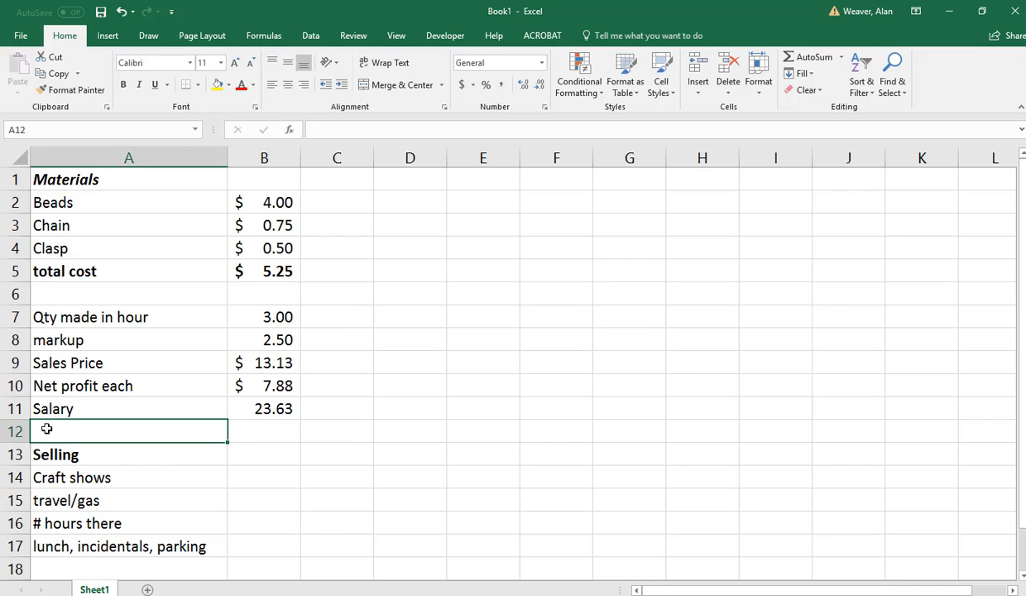
{"action": "type", "text": "Sell o"}
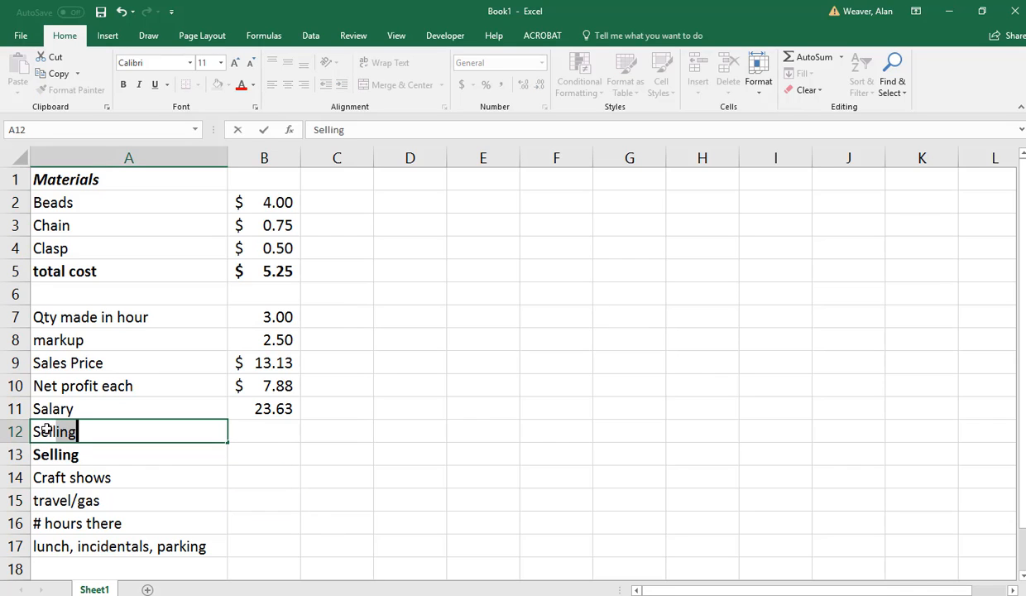
{"action": "type", "text": "n etsy"}
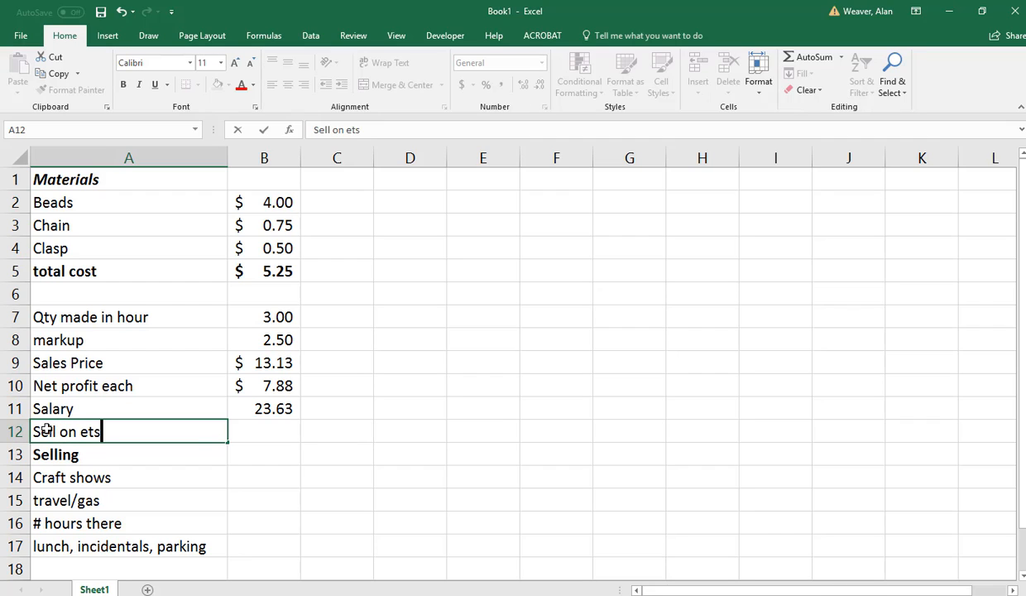
{"action": "key", "text": "Tab"}
{"action": "left_click", "coordinate": [47, 428]}
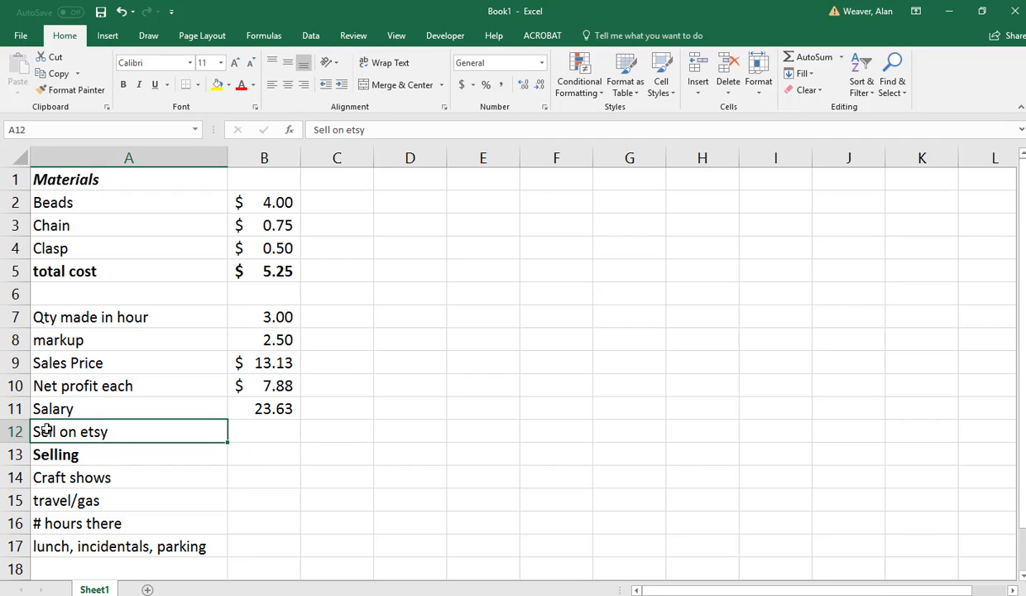
{"action": "key", "text": "ctrl+b"}
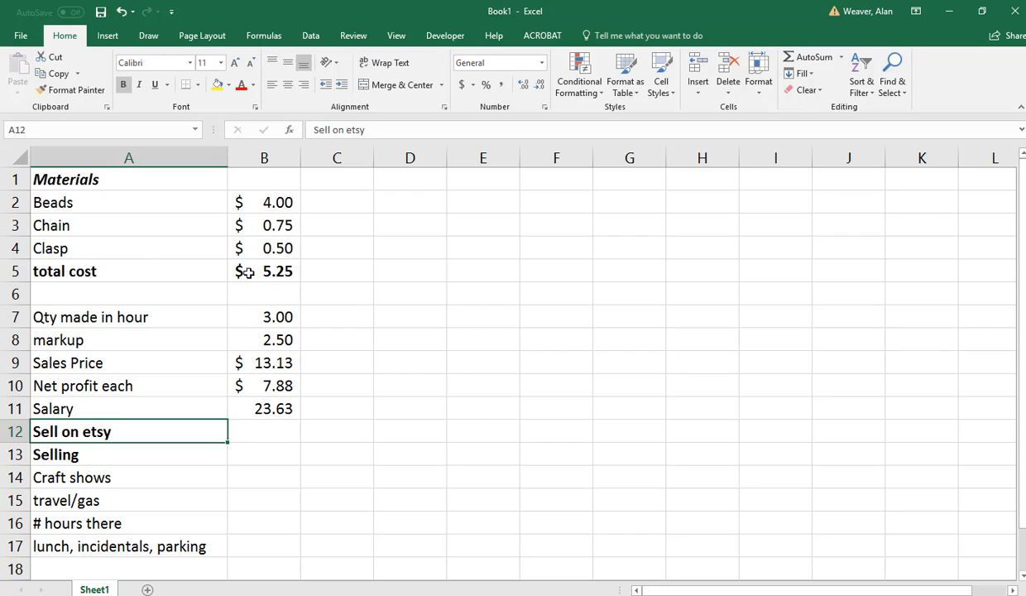
Insert a row above the Selling heading and enter the label "commission" in A13 without bold formatting.
{"action": "left_click", "coordinate": [10, 454]}
{"action": "right_click", "coordinate": [11, 454]}
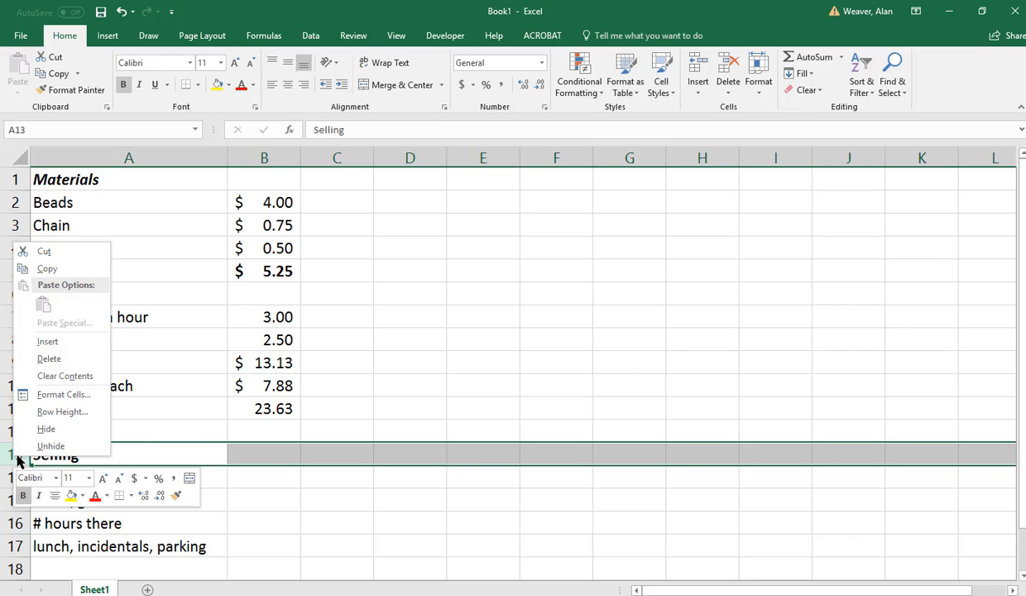
{"action": "left_click", "coordinate": [55, 341]}
{"action": "left_click", "coordinate": [75, 456]}
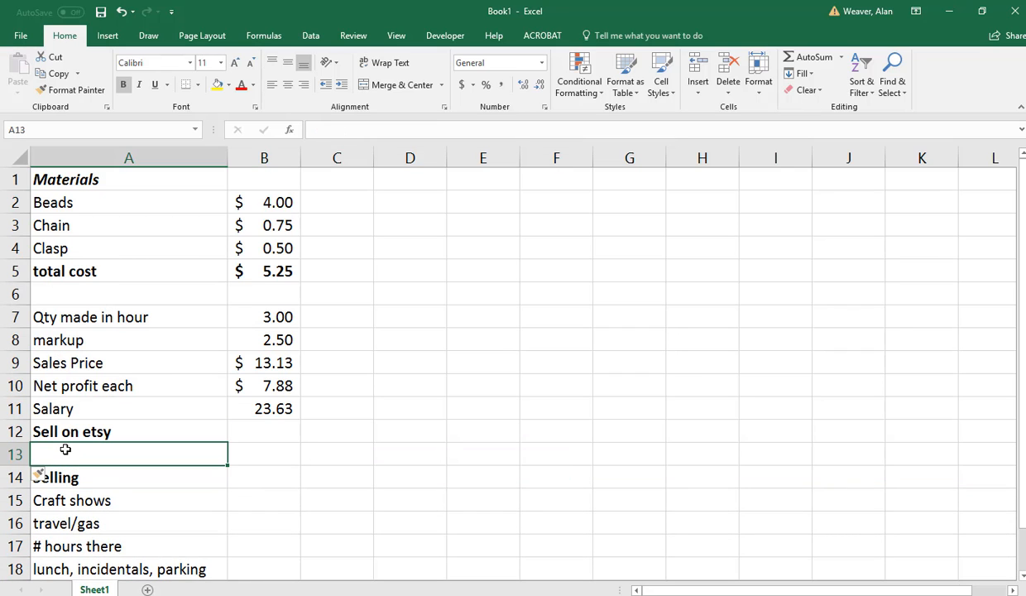
{"action": "type", "text": "comm"}
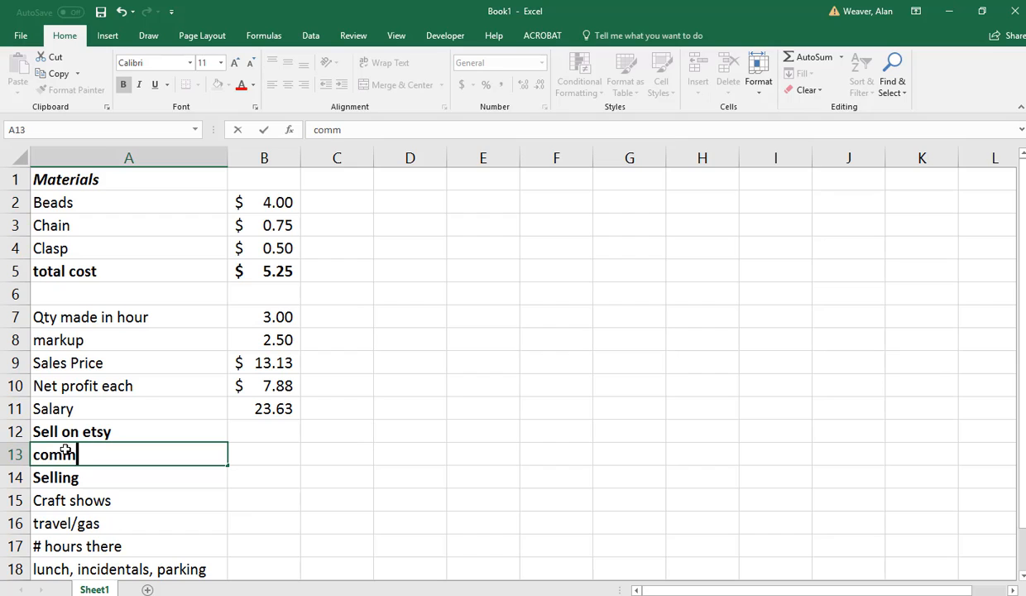
{"action": "type", "text": "ission"}
{"action": "key", "text": "Return"}
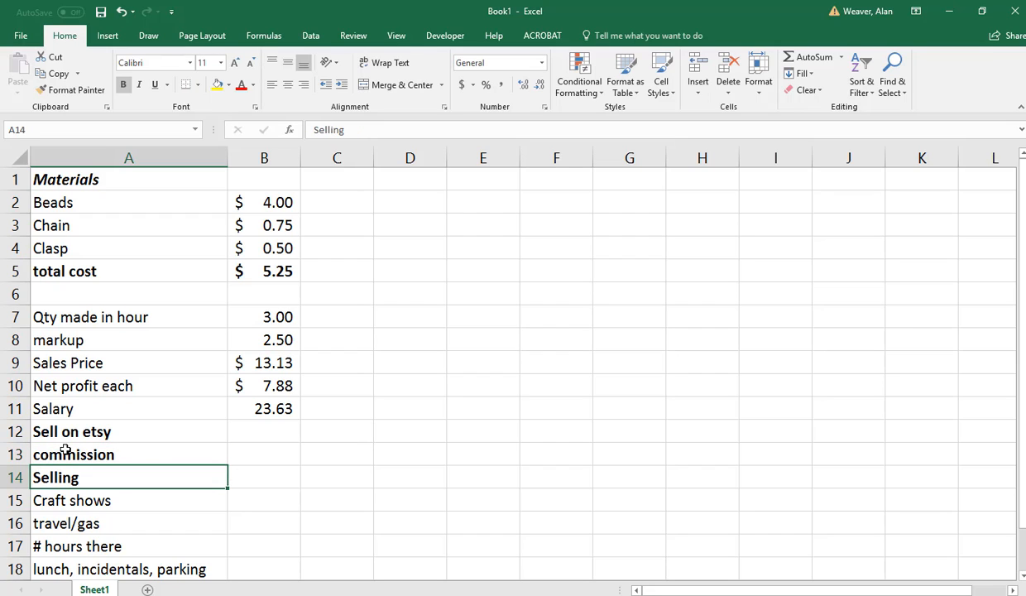
{"action": "left_click", "coordinate": [65, 451]}
{"action": "key", "text": "ctrl+b"}
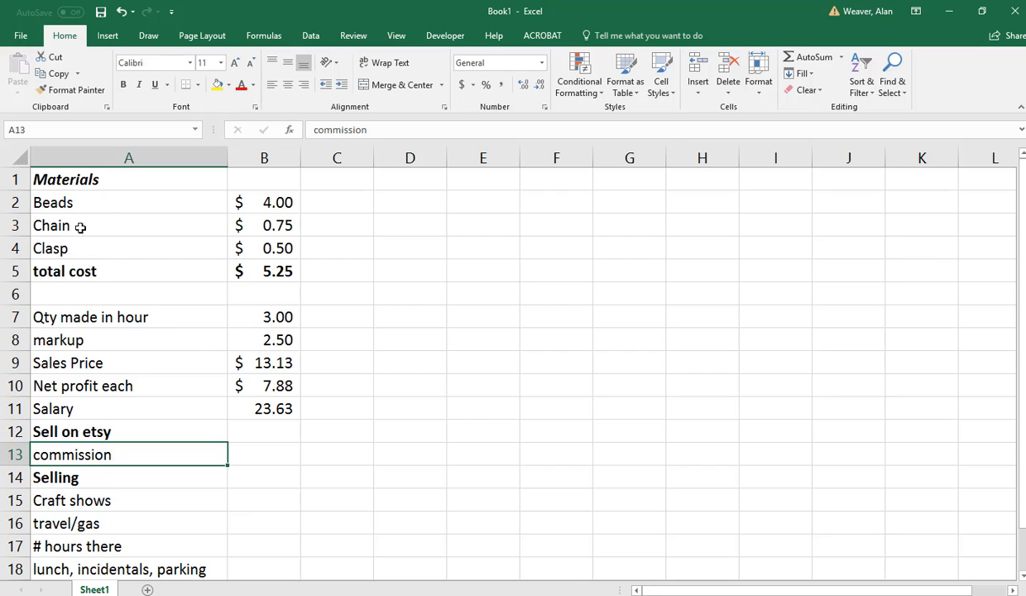
Indent the Beads, Chain and Clasp labels, the commission label, and the four labels under Selling by one level.
{"action": "left_click_drag", "start_coordinate": [62, 203], "coordinate": [64, 248]}
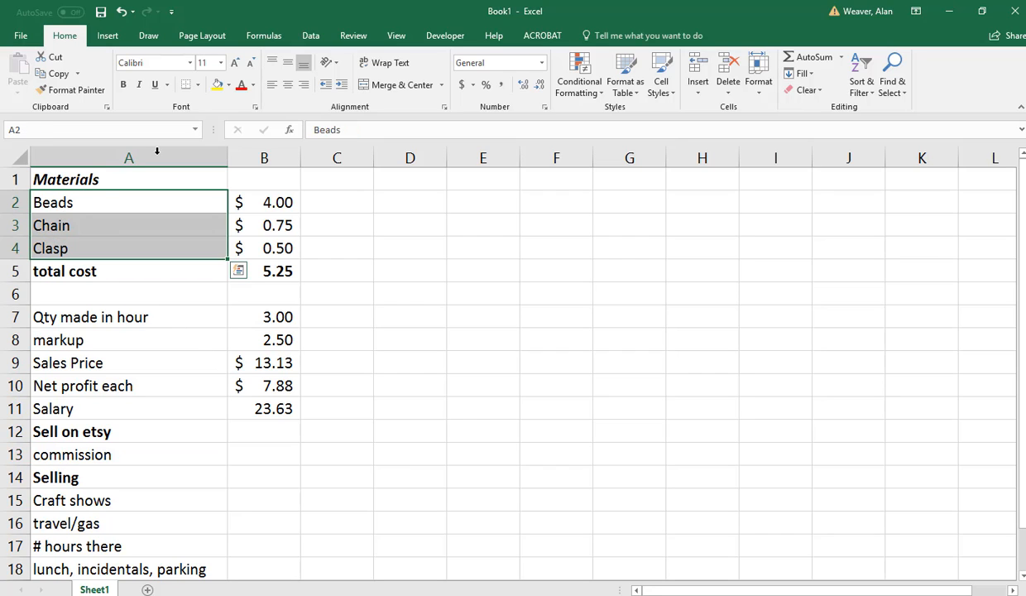
{"action": "left_click", "coordinate": [341, 85]}
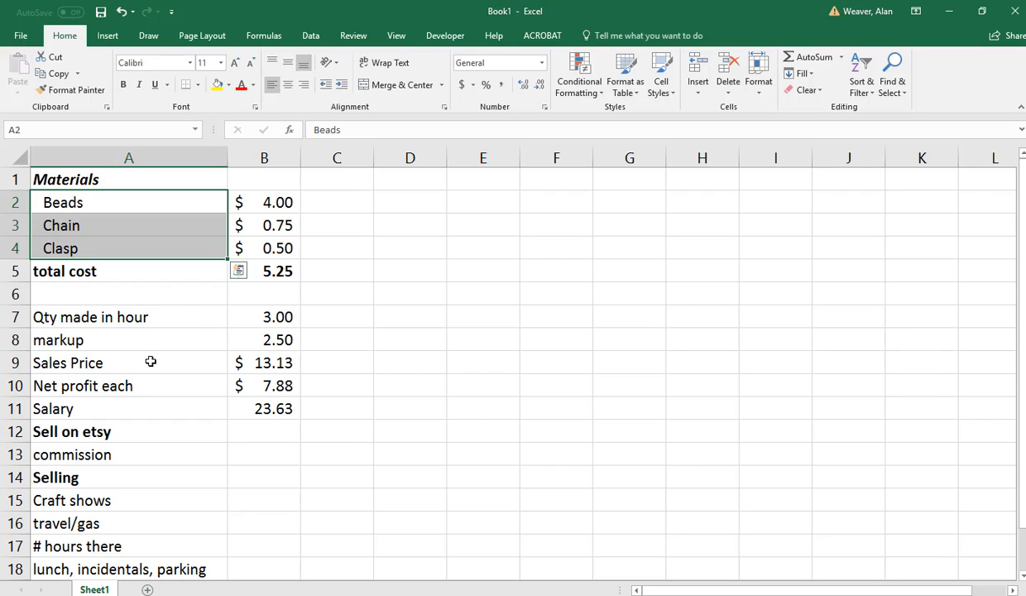
{"action": "left_click", "coordinate": [48, 454]}
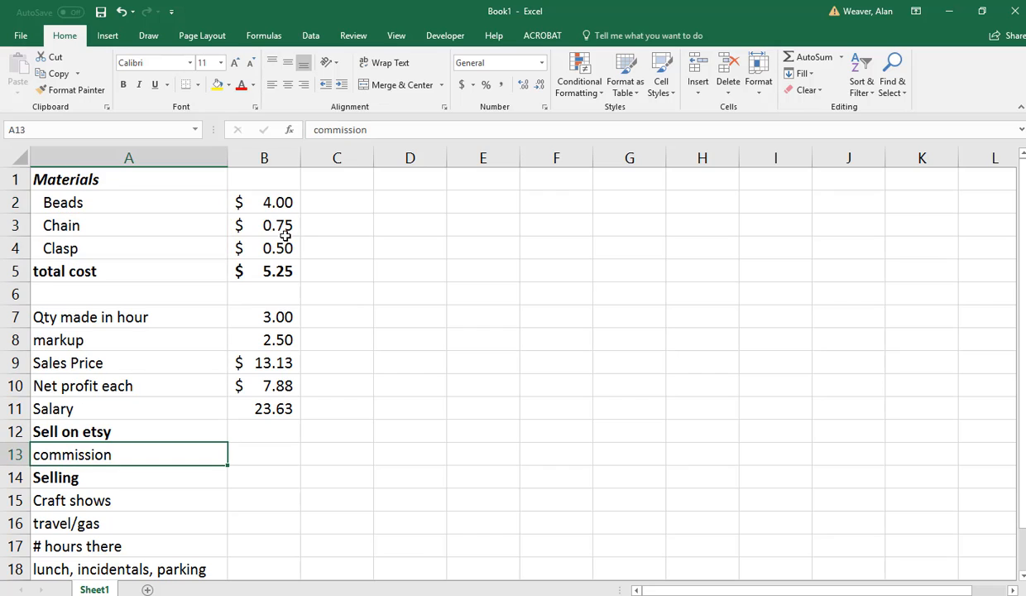
{"action": "left_click", "coordinate": [343, 87]}
{"action": "left_click_drag", "start_coordinate": [74, 500], "coordinate": [84, 558]}
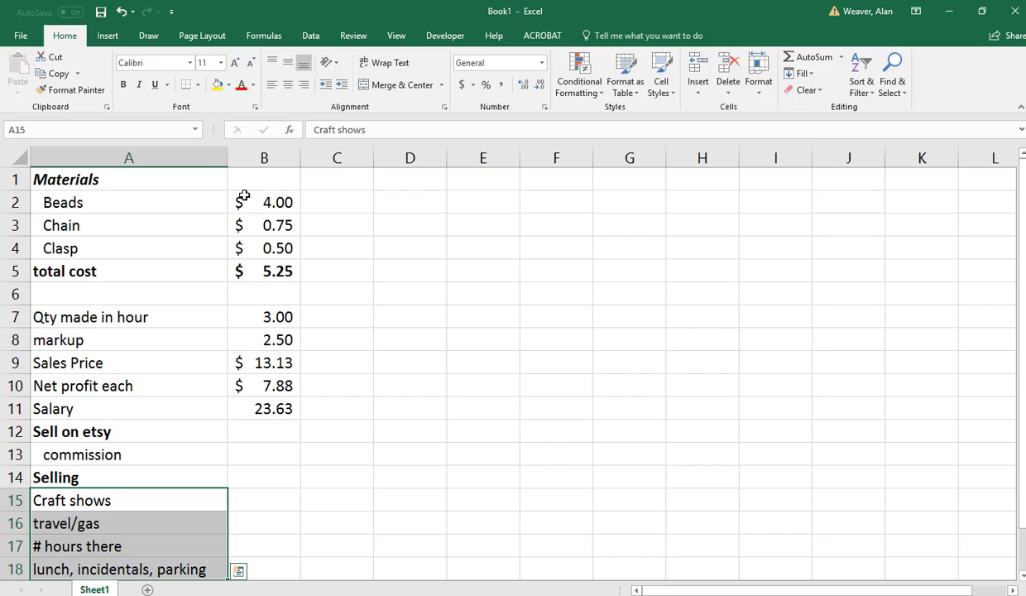
{"action": "left_click", "coordinate": [341, 86]}
Enter the note "travel cost .50 per mile" in C16 on the travel/gas row.
{"action": "left_click", "coordinate": [269, 543]}
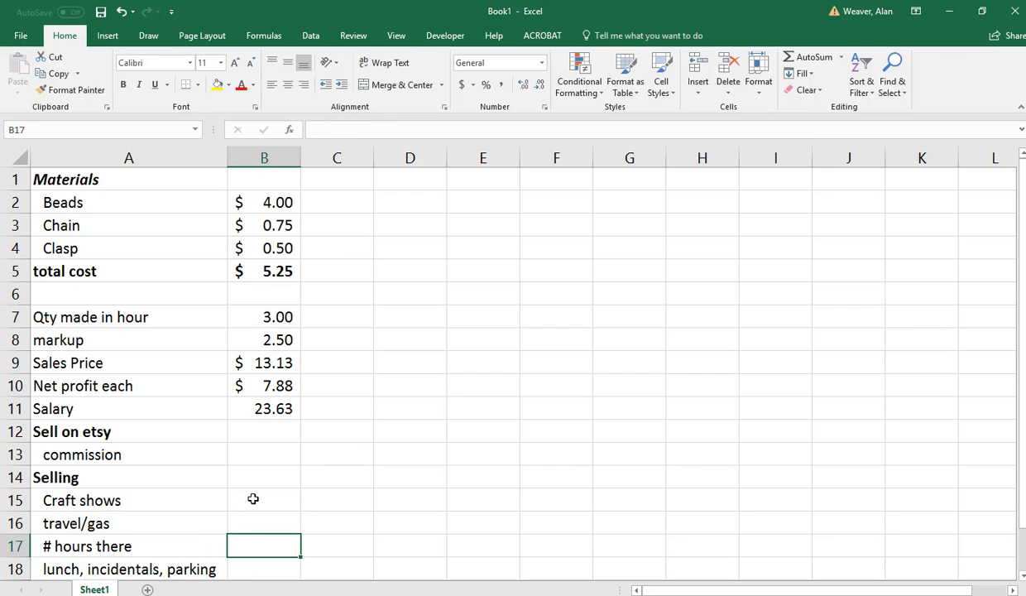
{"action": "left_click", "coordinate": [252, 497]}
{"action": "left_click", "coordinate": [253, 485]}
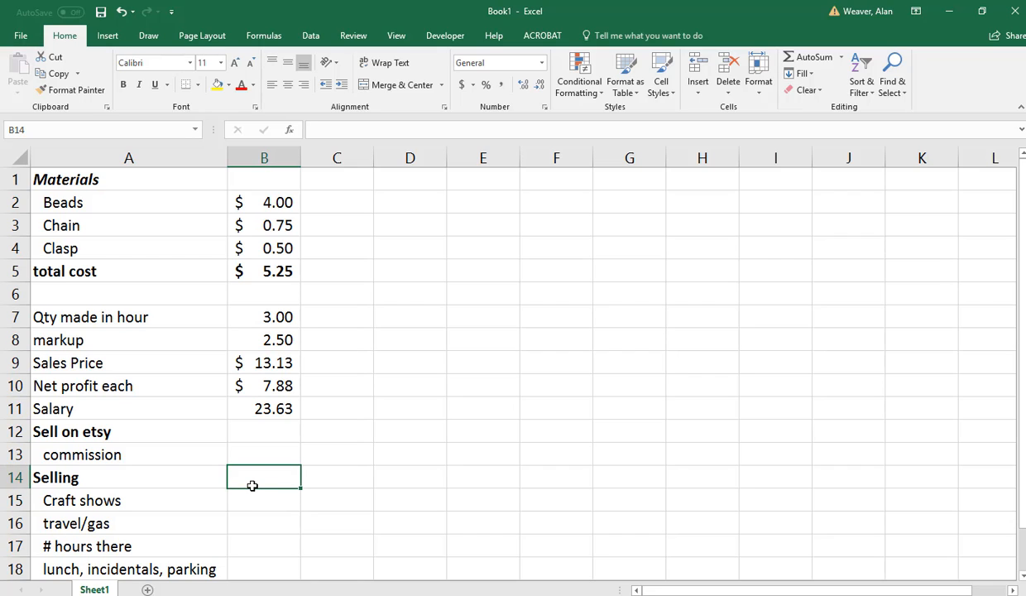
{"action": "left_click", "coordinate": [324, 521]}
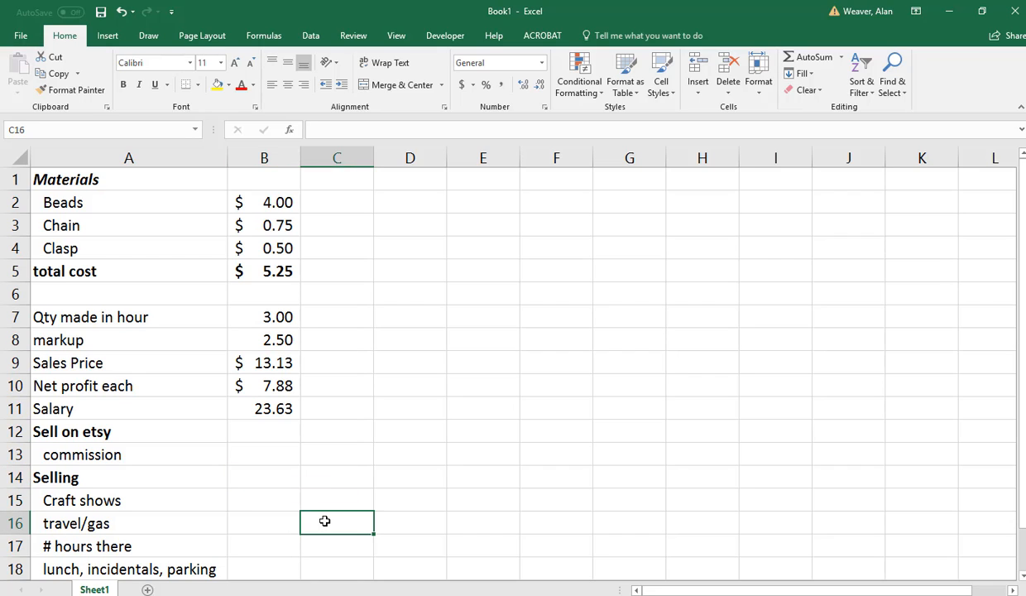
{"action": "type", "text": "travel cost .5"}
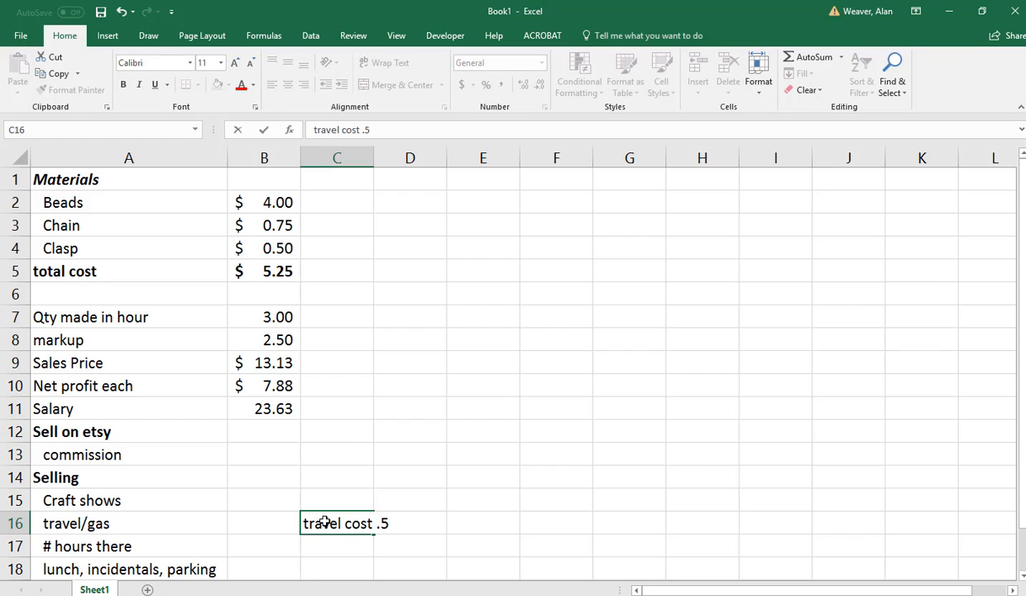
{"action": "type", "text": "0 per mile"}
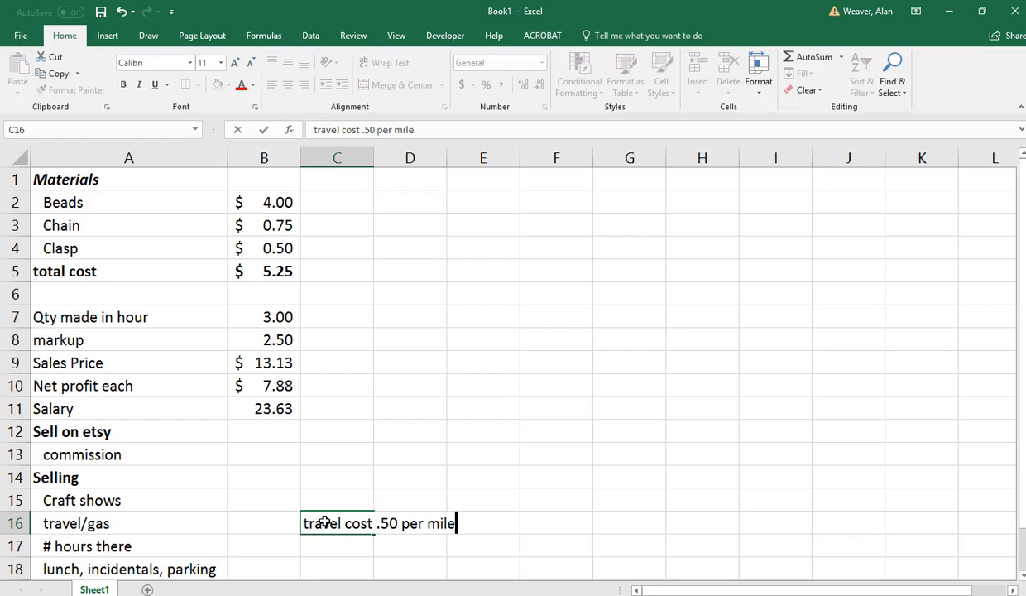
{"action": "key", "text": "Return"}
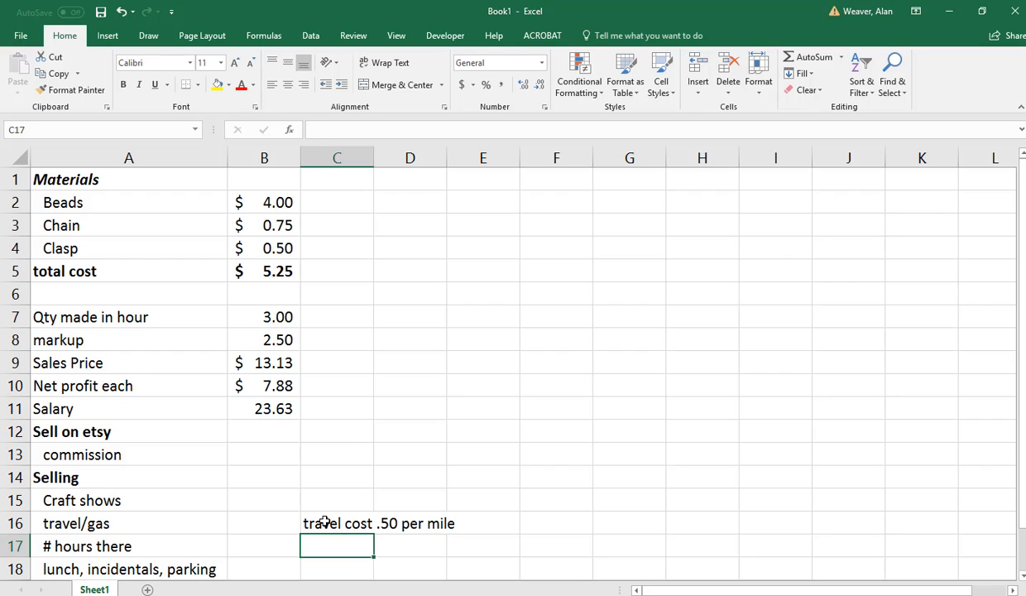
Enter 8 in C17 for the hours there and $12 in C18 for lunch, incidentals and parking.
{"action": "type", "text": "8"}
{"action": "key", "text": "Return"}
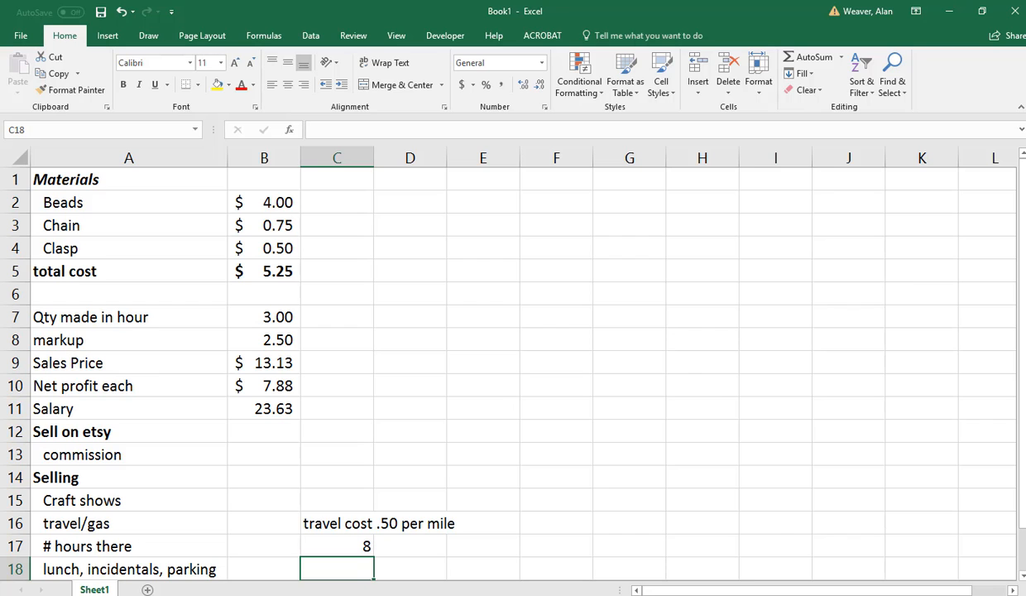
{"action": "left_click_drag", "start_coordinate": [1021, 511], "coordinate": [1020, 530]}
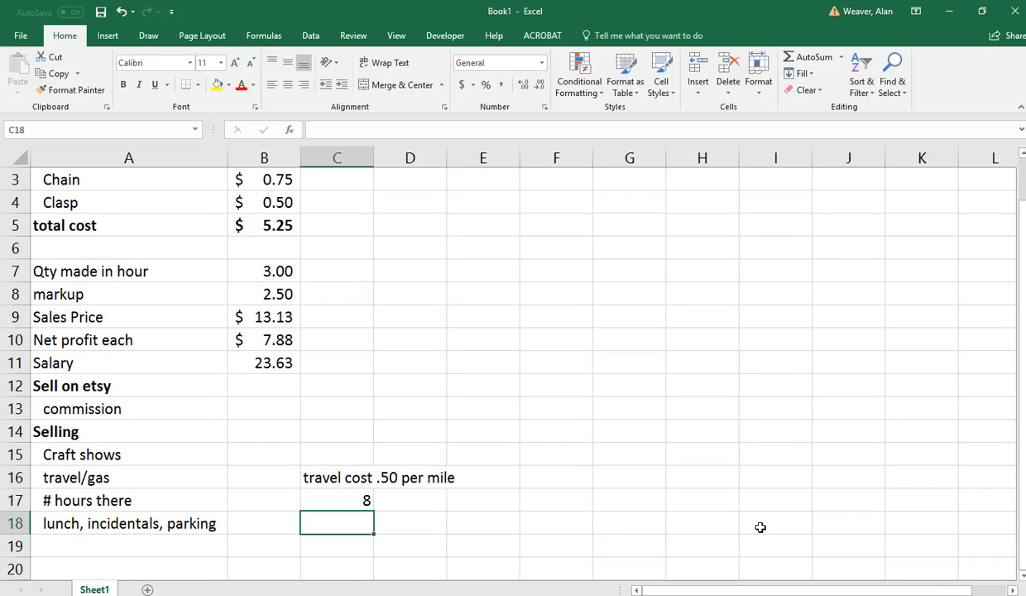
{"action": "type", "text": "$12"}
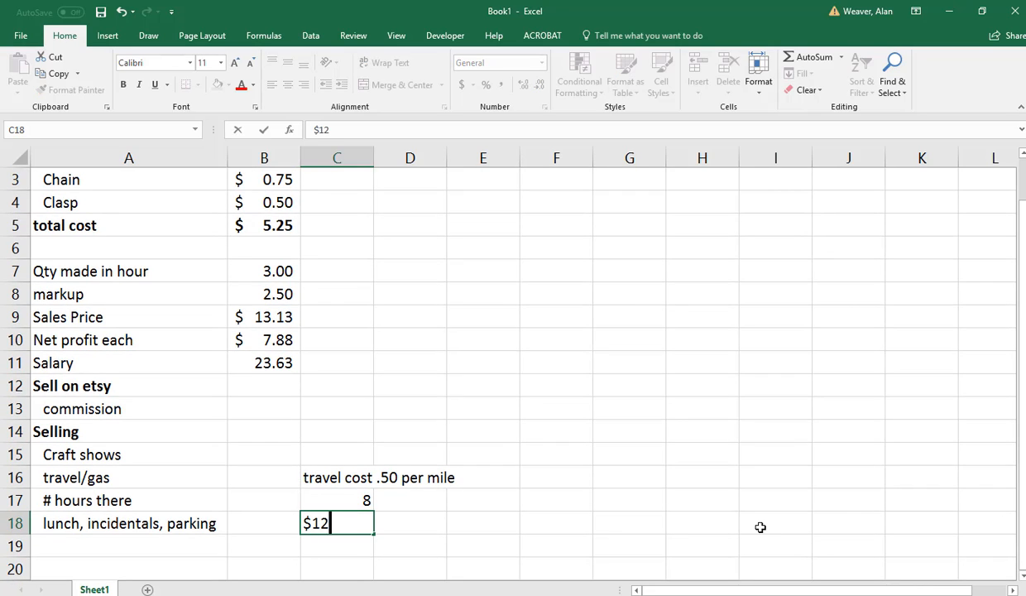
{"action": "key", "text": "Up"}
{"action": "key", "text": "Up"}
{"action": "key", "text": "Up"}
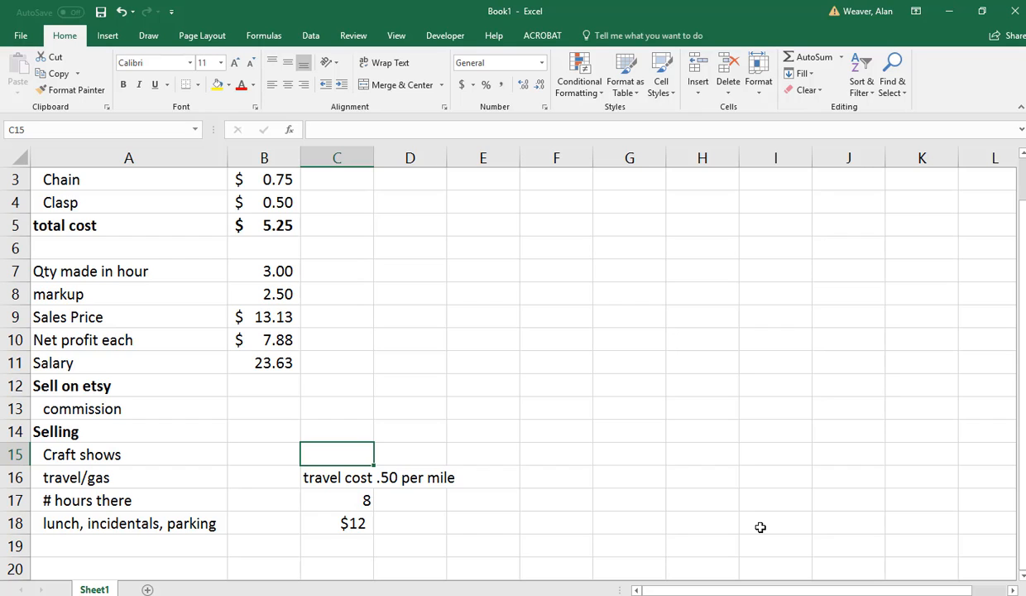
On the Craft shows row, enter $35 in B15 and the description "Entry Fee" in C15.
{"action": "type", "text": "$35 entry fee"}
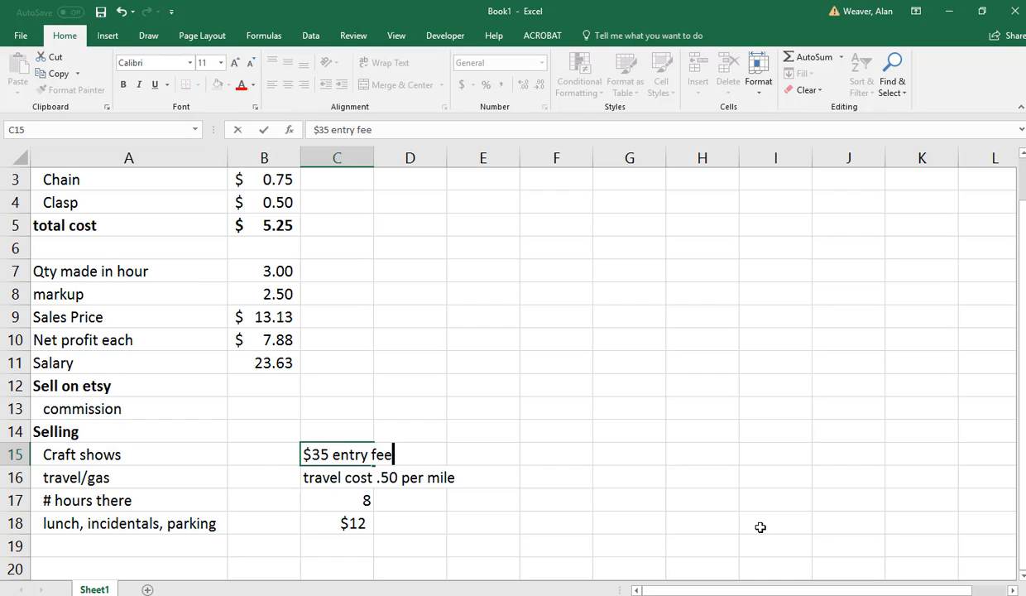
{"action": "key", "text": "Escape"}
{"action": "key", "text": "Left"}
{"action": "type", "text": "$35"}
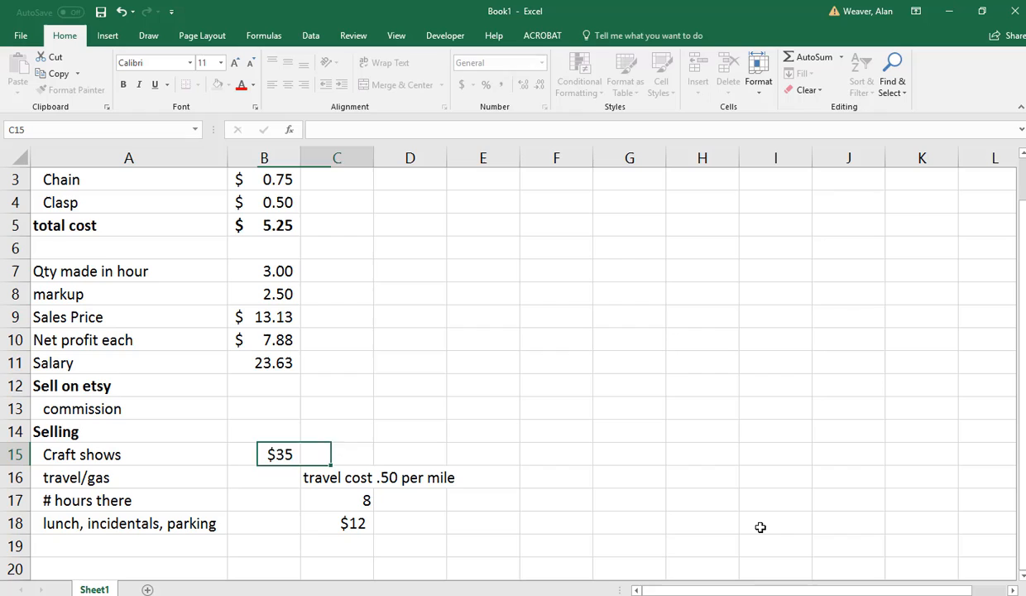
{"action": "key", "text": "Tab"}
{"action": "type", "text": "Entry Fee"}
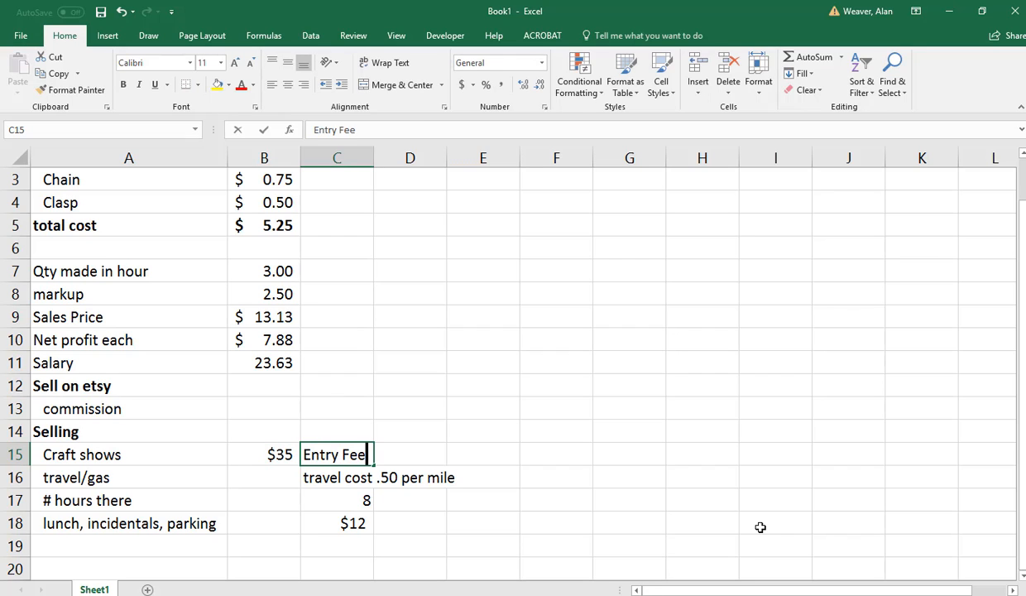
{"action": "key", "text": "Return"}
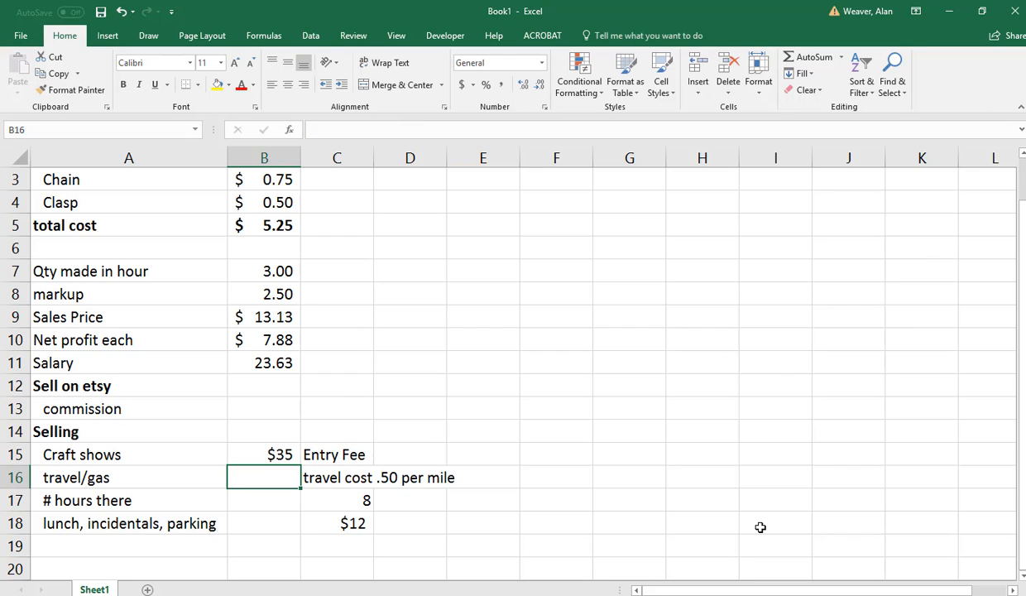
Enter the per-mile travel rate of 0.5 in D16, beside the travel cost note.
{"action": "key", "text": "Right"}
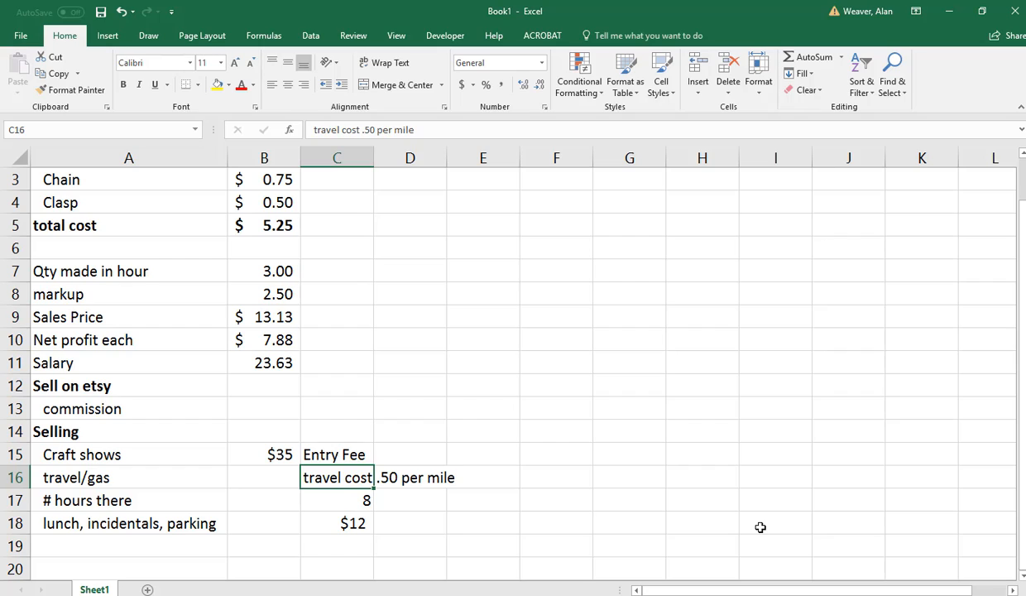
{"action": "key", "text": "Left"}
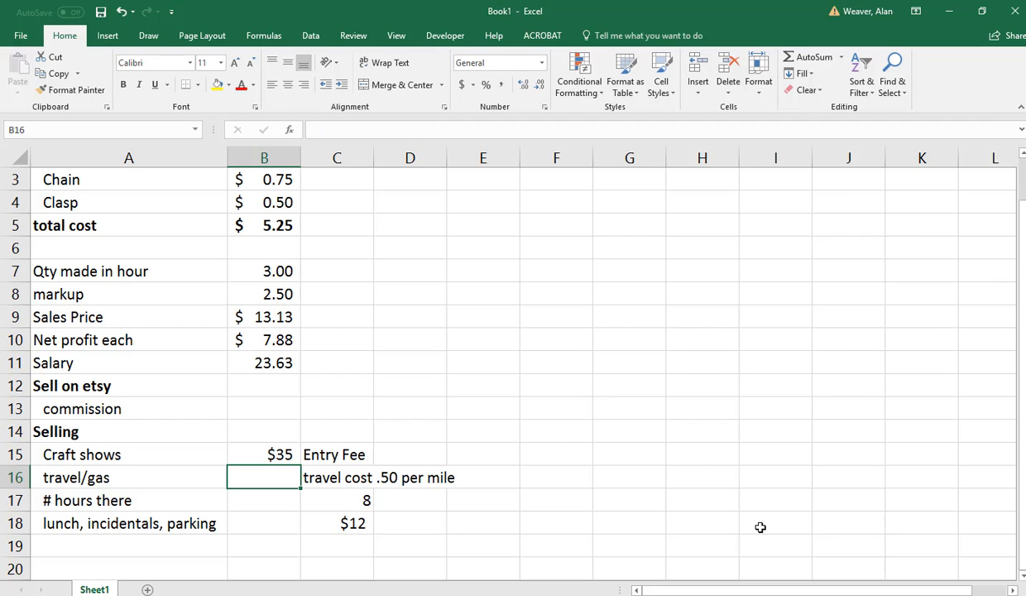
{"action": "key", "text": "Right"}
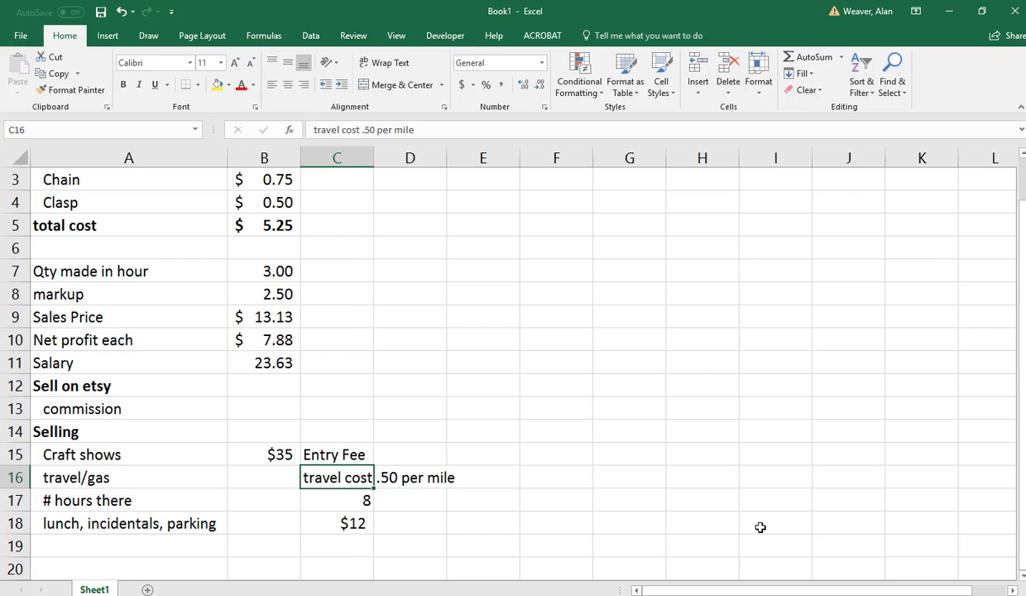
{"action": "key", "text": "Right"}
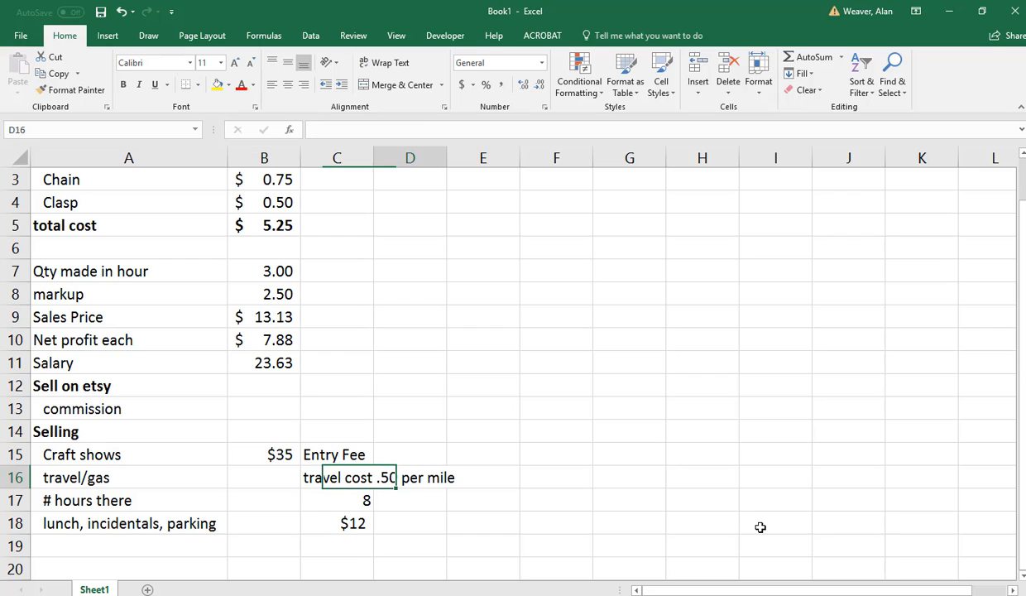
{"action": "type", "text": ".5"}
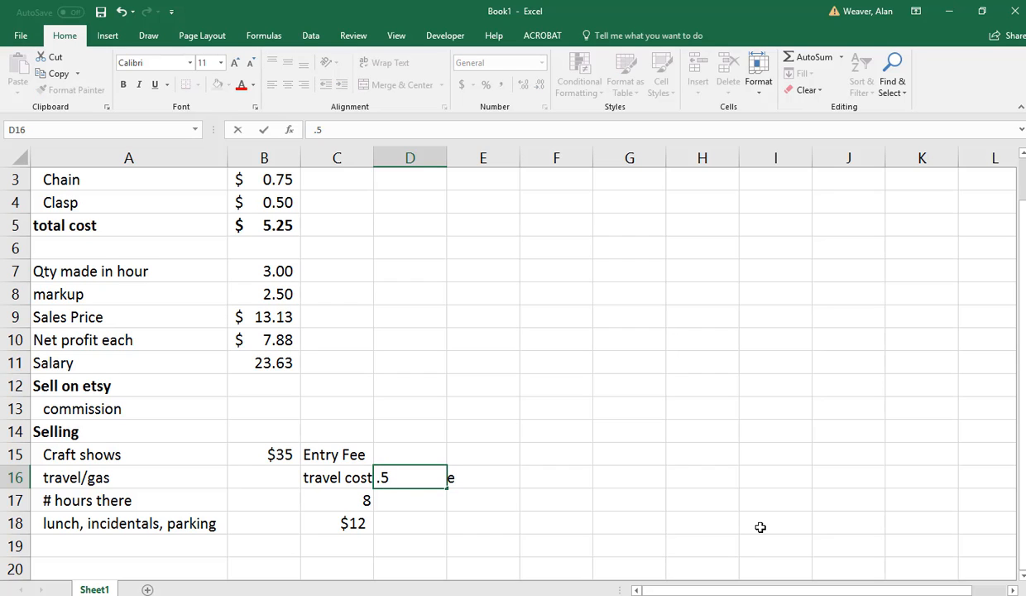
{"action": "key", "text": "Return"}
{"action": "key", "text": "Up"}
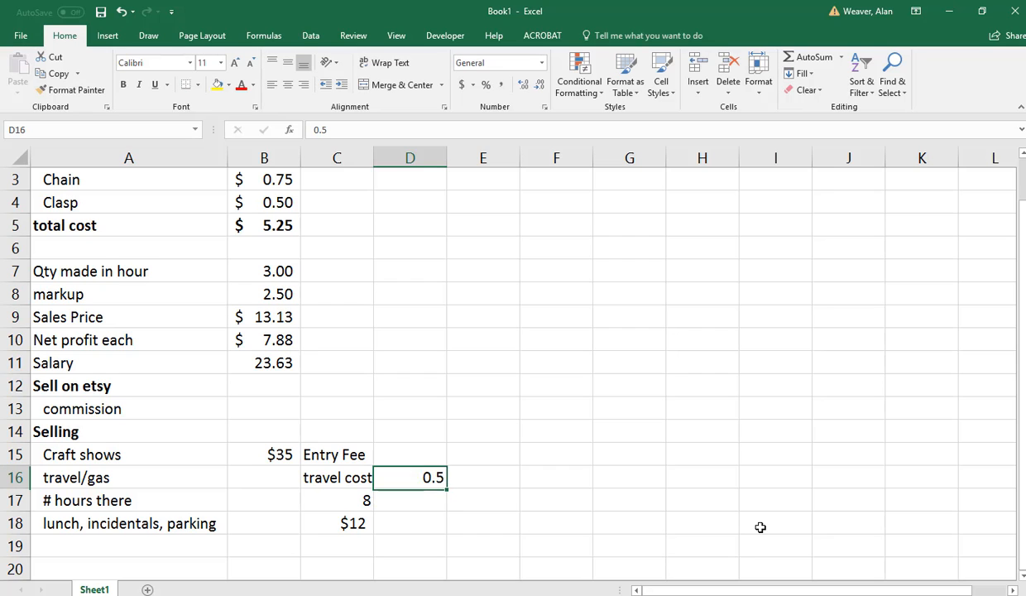
{"action": "key", "text": "Left"}
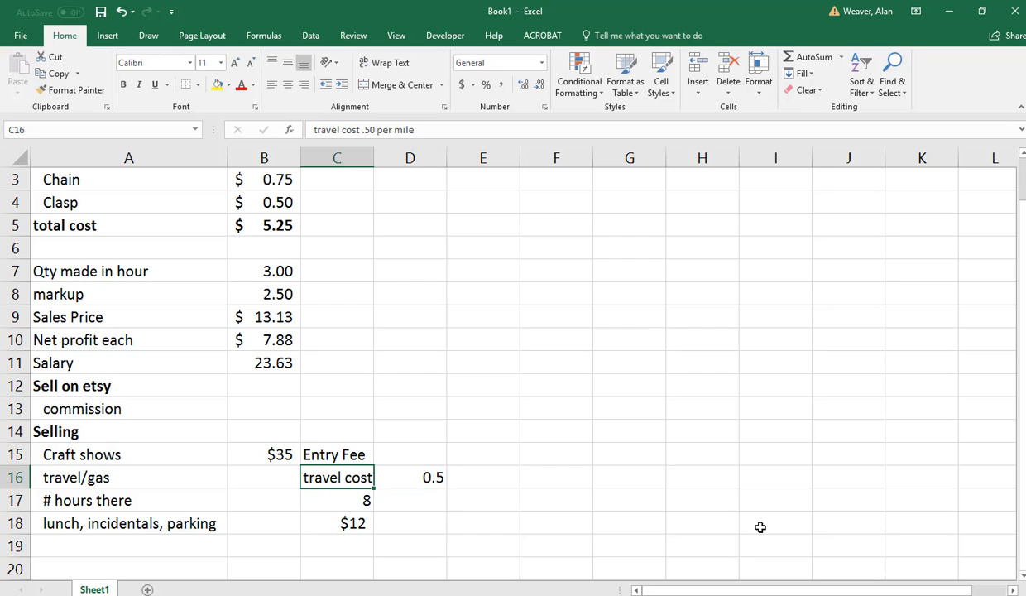
Replace the travel cost note in C16 with 20 as the number of miles travelled.
{"action": "type", "text": "m"}
{"action": "key", "text": "BackSpace"}
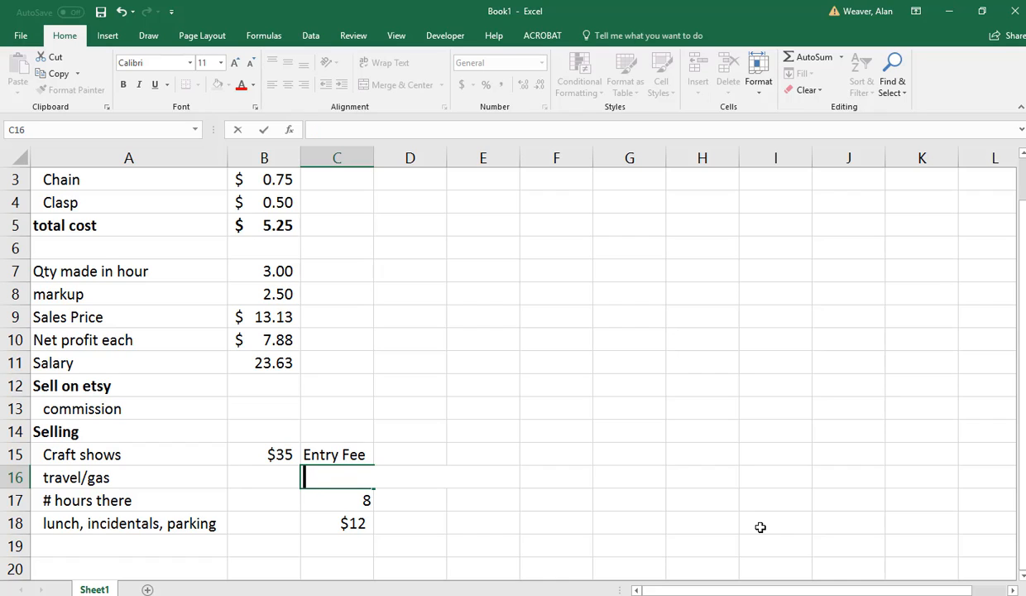
{"action": "type", "text": "20"}
{"action": "key", "text": "Tab"}
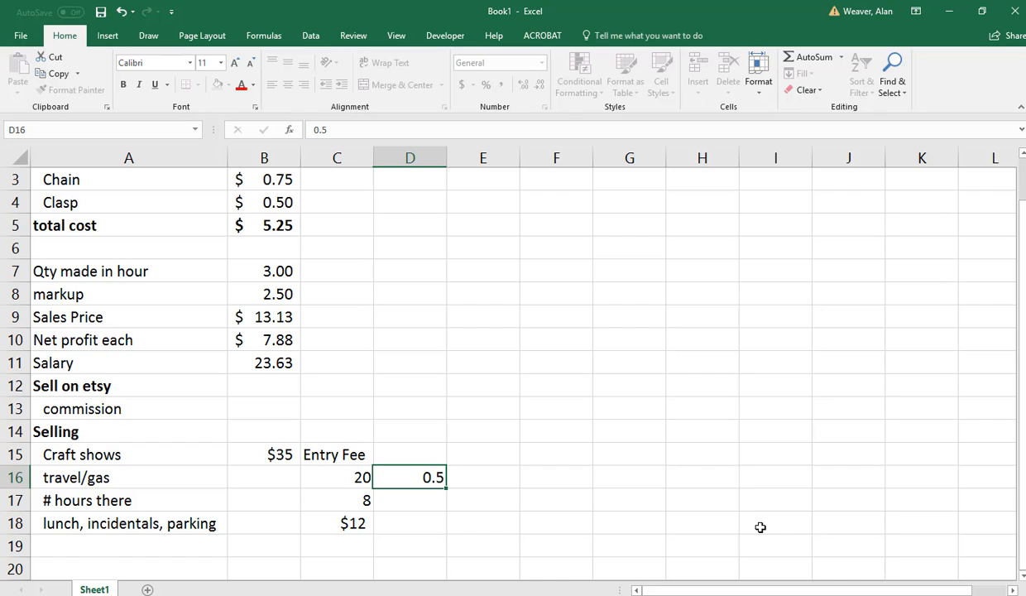
{"action": "key", "text": "Left"}
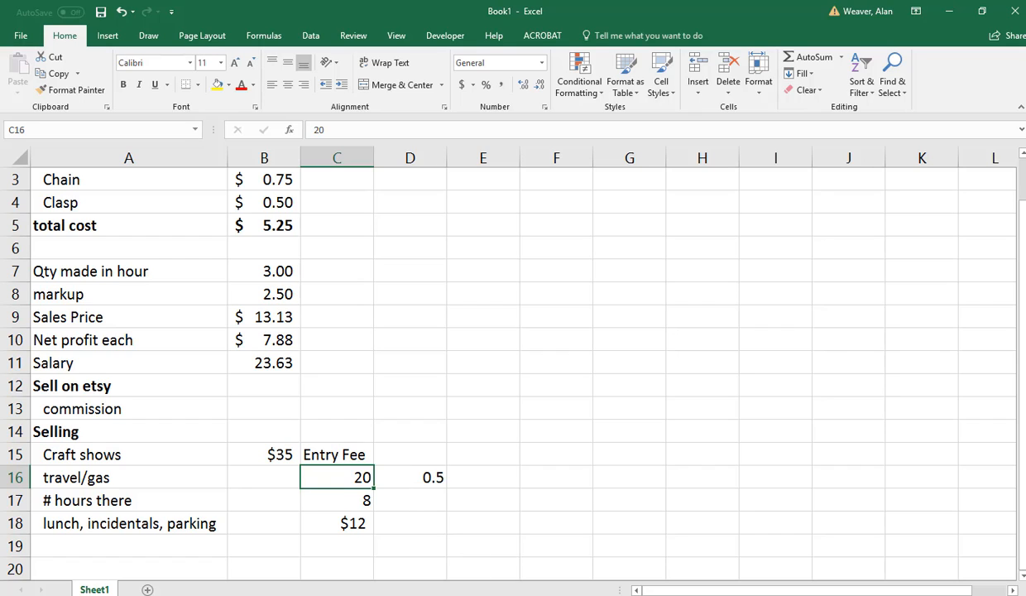
Enter the note "(miles/rate per mile)" in E16, beside the mileage rate.
{"action": "left_click", "coordinate": [408, 472]}
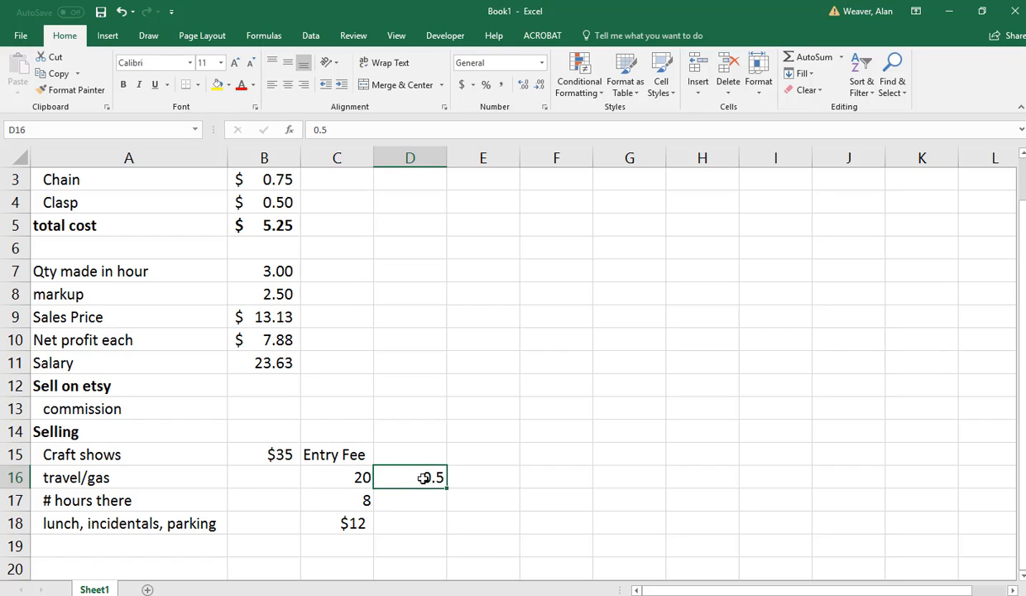
{"action": "left_click", "coordinate": [475, 478]}
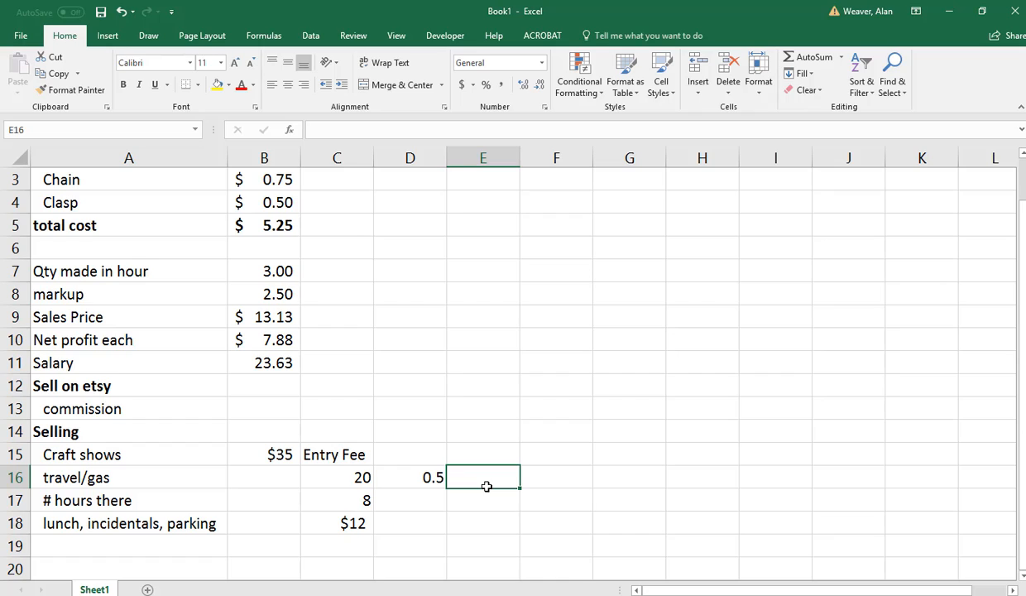
{"action": "type", "text": "("}
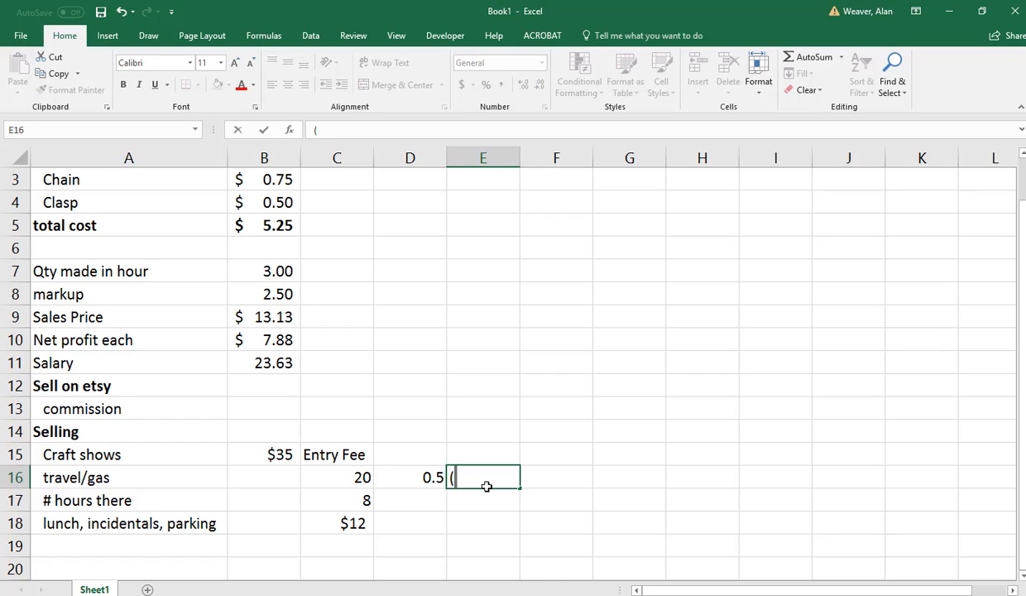
{"action": "type", "text": "miles/rate"}
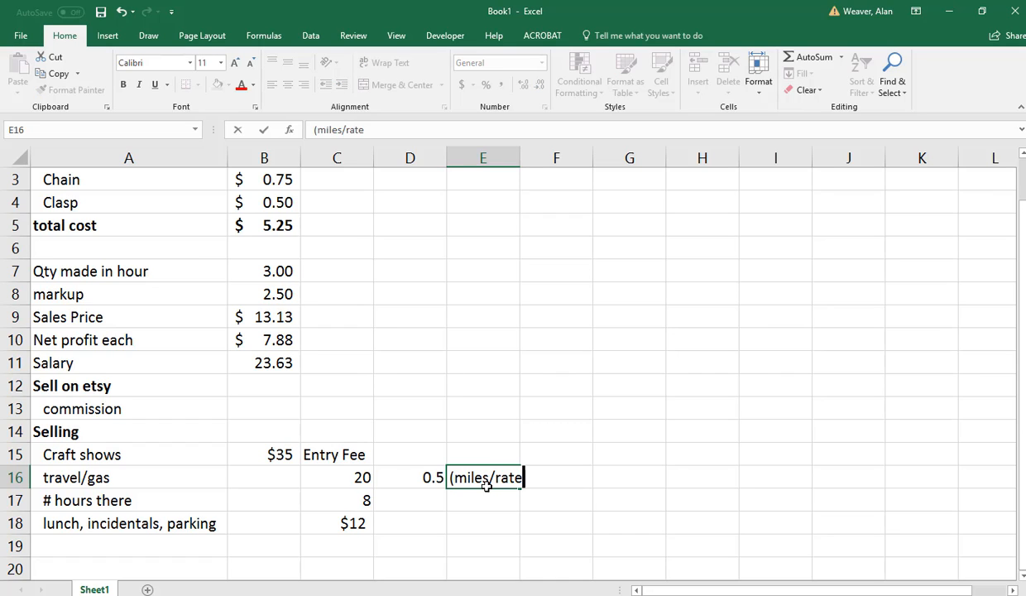
{"action": "type", "text": " per mile"}
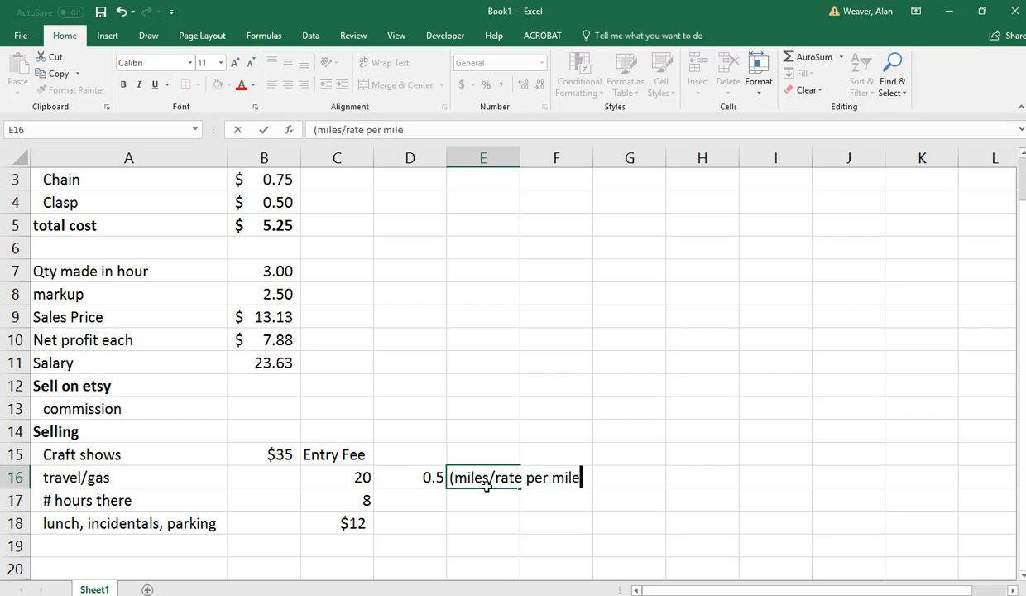
{"action": "type", "text": ")"}
{"action": "key", "text": "Return"}
Calculate the travel/gas cost in B16 with the formula =C16*D16.
{"action": "key", "text": "Up"}
{"action": "key", "text": "Left"}
{"action": "key", "text": "Left"}
{"action": "key", "text": "Left"}
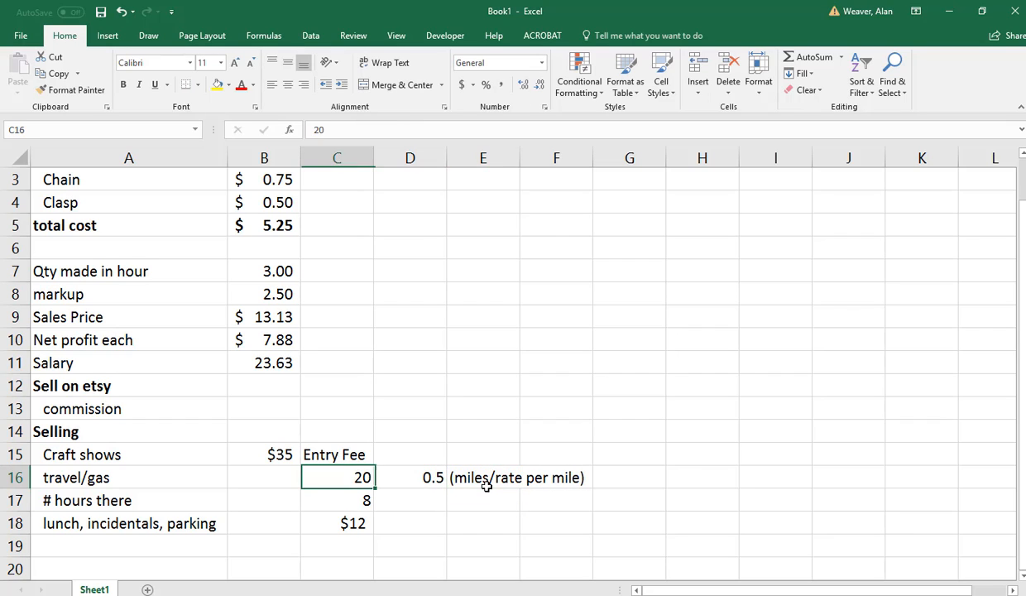
{"action": "type", "text": "="}
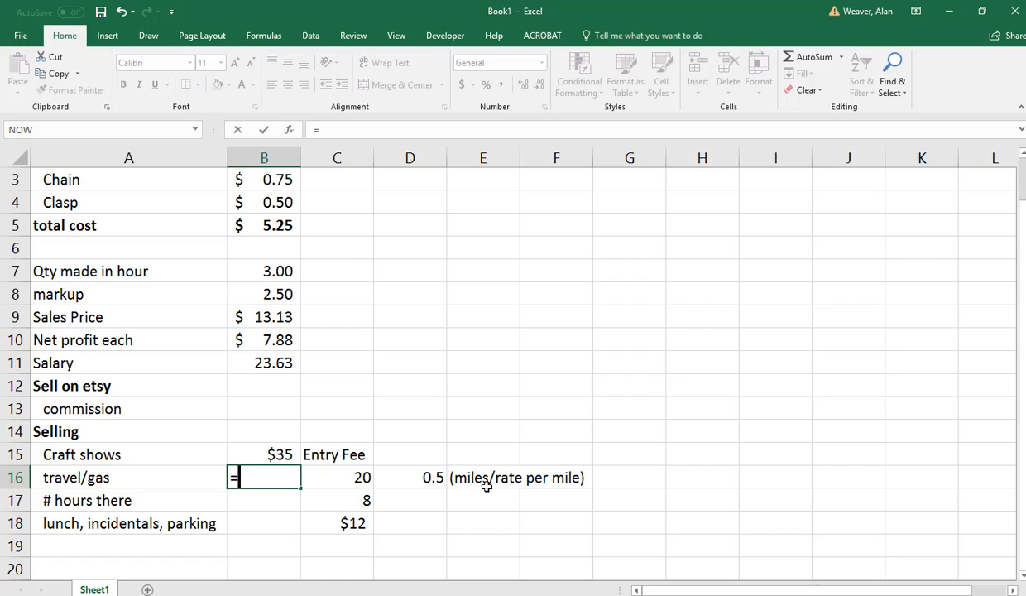
{"action": "key", "text": "Right"}
{"action": "type", "text": "*"}
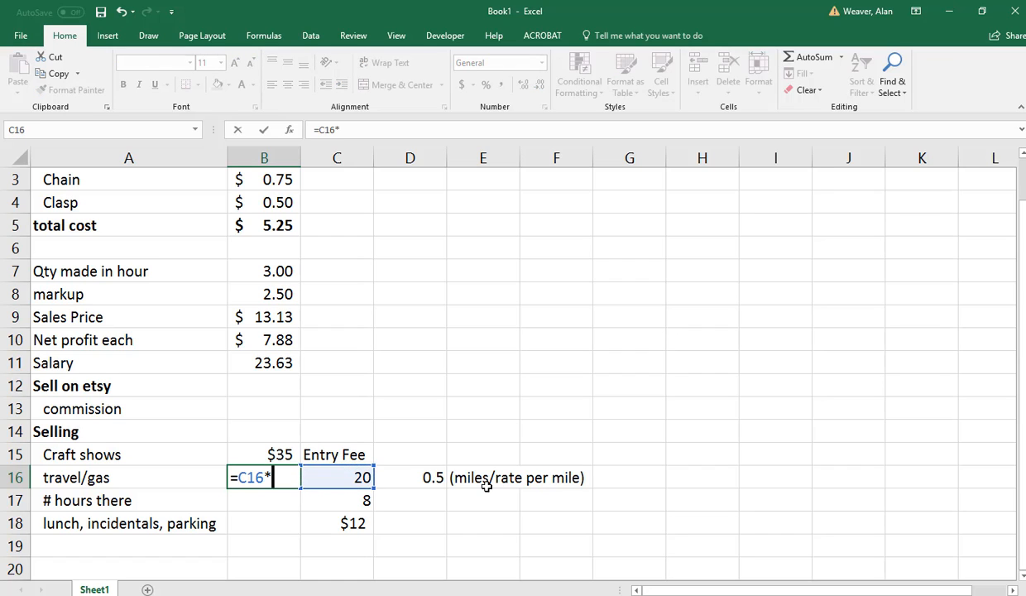
{"action": "key", "text": "Right"}
{"action": "key", "text": "Right"}
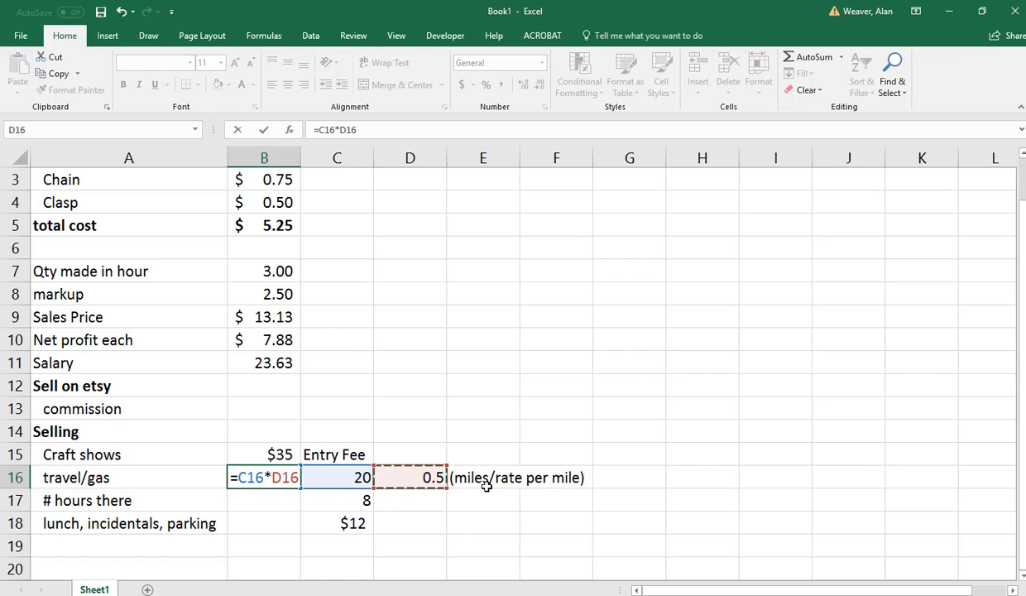
{"action": "key", "text": "Return"}
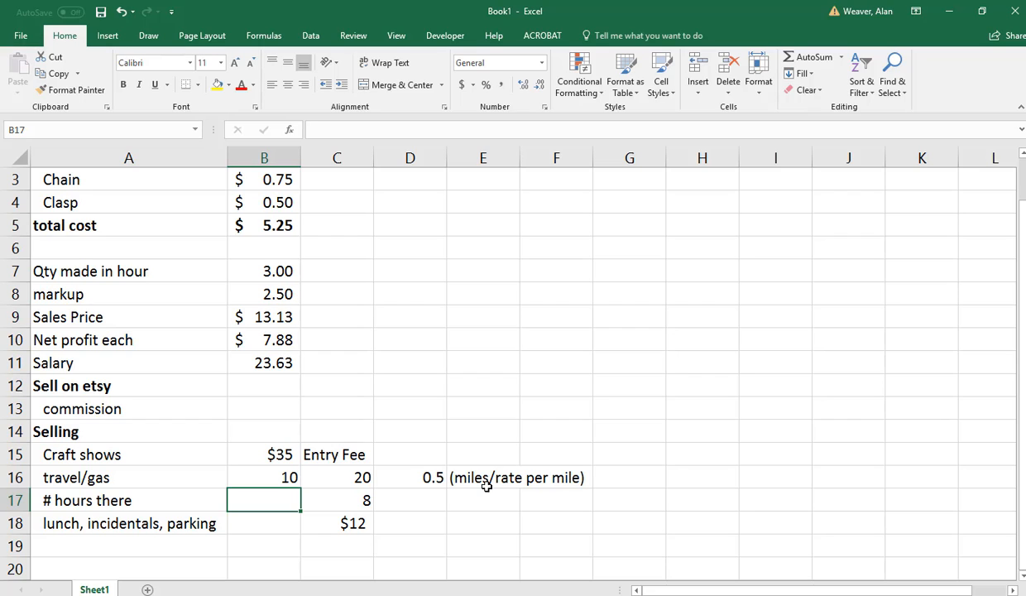
Move the $12 lunch, incidentals and parking amount from C18 to B18.
{"action": "key", "text": "Up"}
{"action": "key", "text": "Down"}
{"action": "key", "text": "Right"}
{"action": "key", "text": "Left"}
{"action": "key", "text": "Down"}
{"action": "key", "text": "Right"}
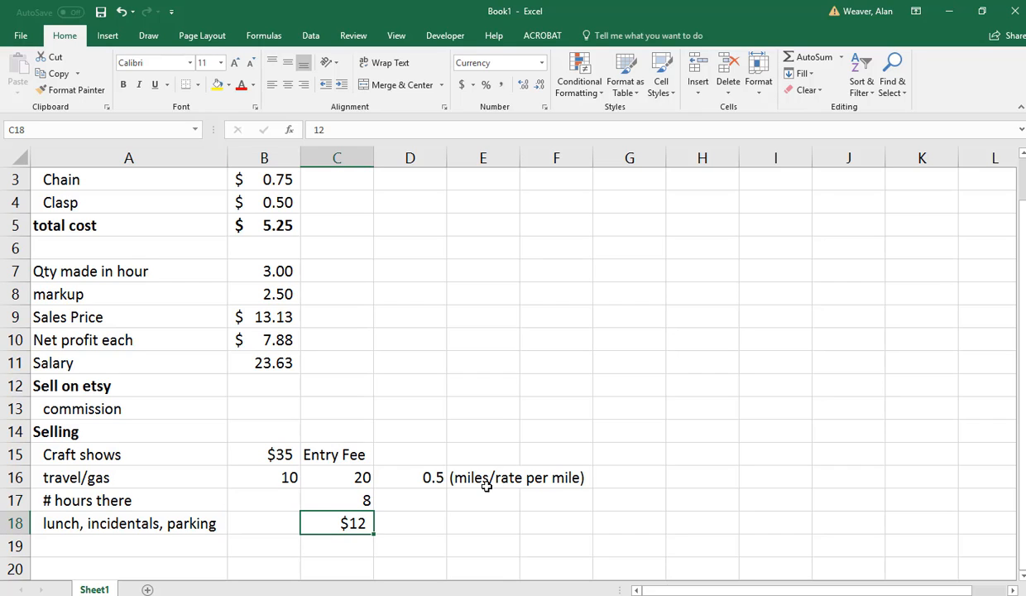
{"action": "key", "text": "ctrl+x"}
{"action": "key", "text": "Left"}
{"action": "key", "text": "ctrl+v"}
{"action": "key", "text": "Up"}
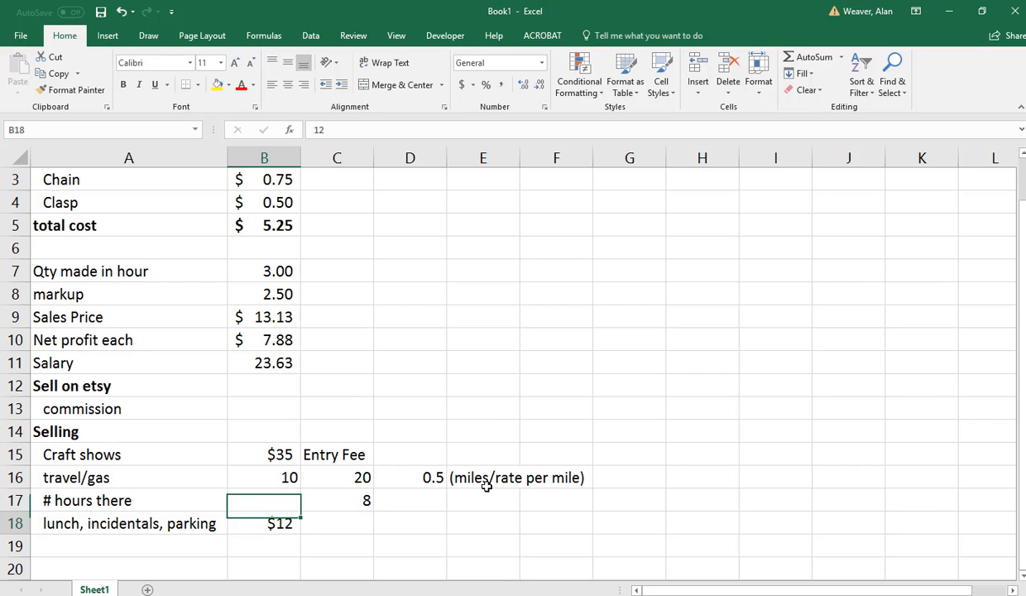
Total the craft show costs in B19 with a SUM formula over B15:B18.
{"action": "key", "text": "Down"}
{"action": "key", "text": "Down"}
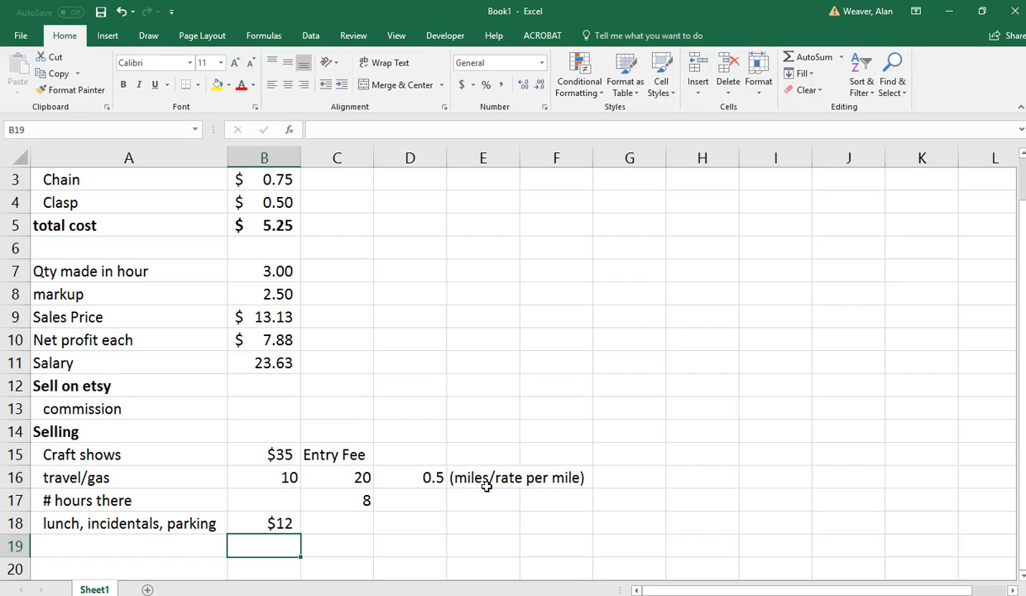
{"action": "type", "text": "=sum("}
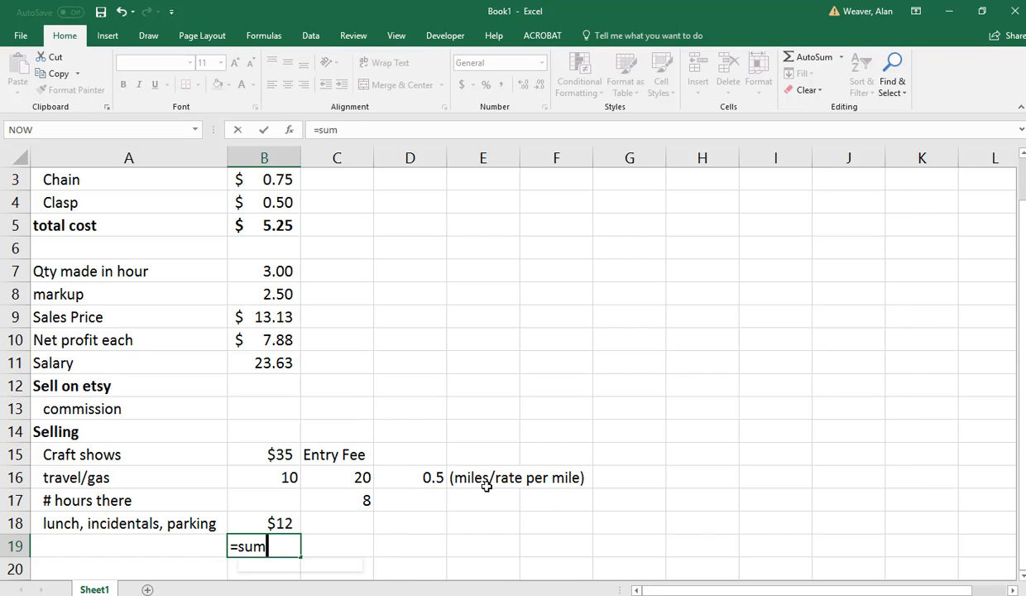
{"action": "key", "text": "Up"}
{"action": "key", "text": "shift+Up"}
{"action": "key", "text": "shift+Up"}
{"action": "key", "text": "shift+Up"}
{"action": "key", "text": "Return"}
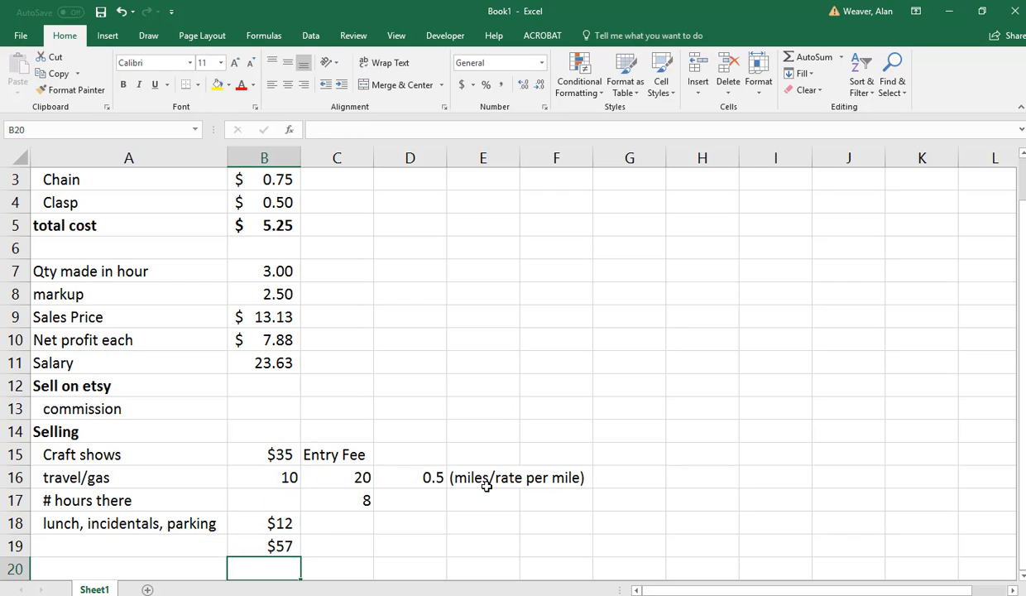
Enter the label "Total Salesl (units)" in A20, below the craft show costs.
{"action": "key", "text": "Left"}
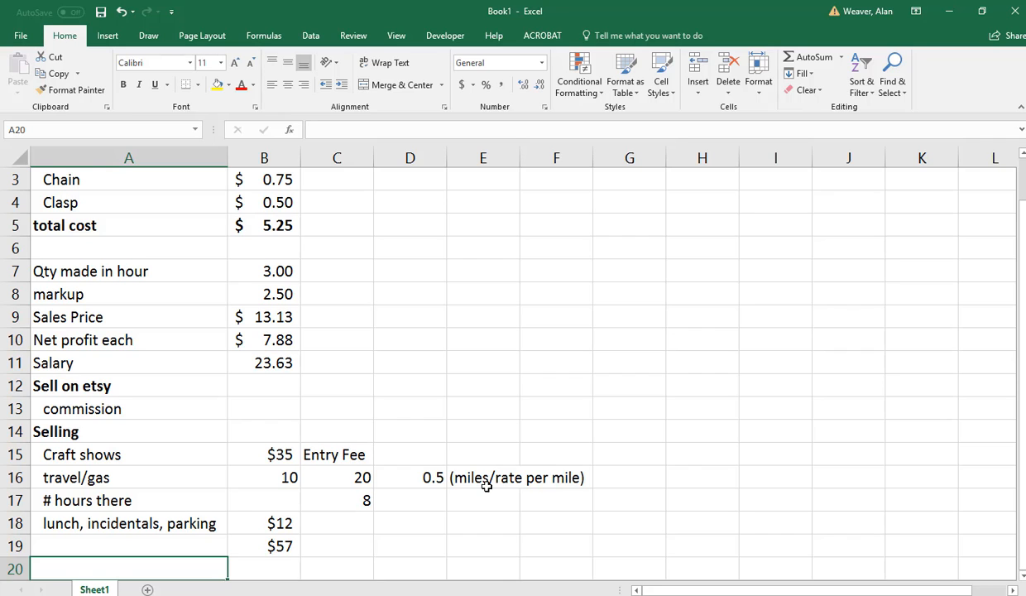
{"action": "scroll", "coordinate": [486, 487], "scroll_direction": "down", "scroll_amount": 1}
{"action": "type", "text": "T"}
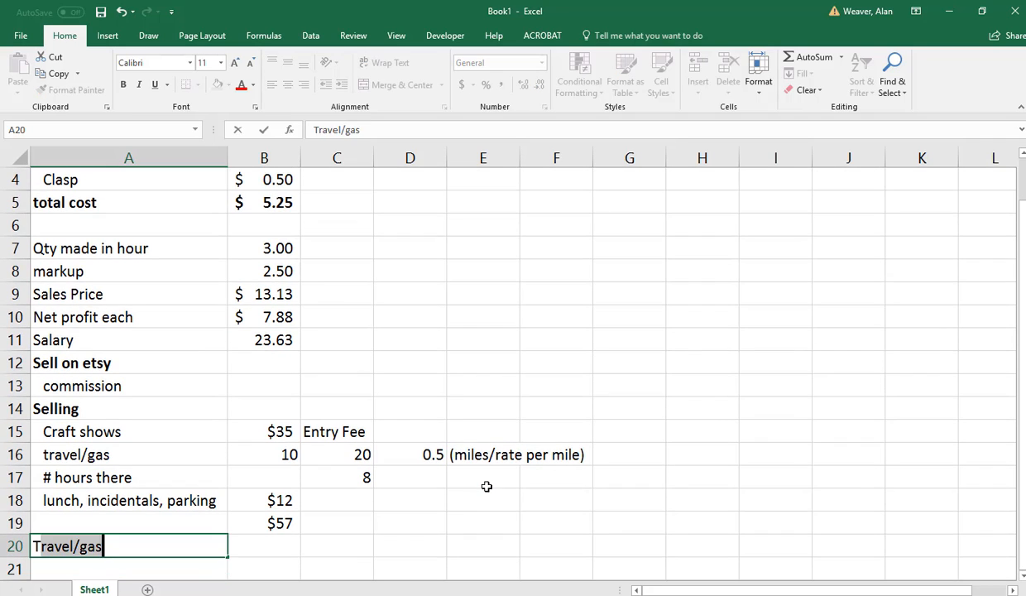
{"action": "type", "text": "otal Sales"}
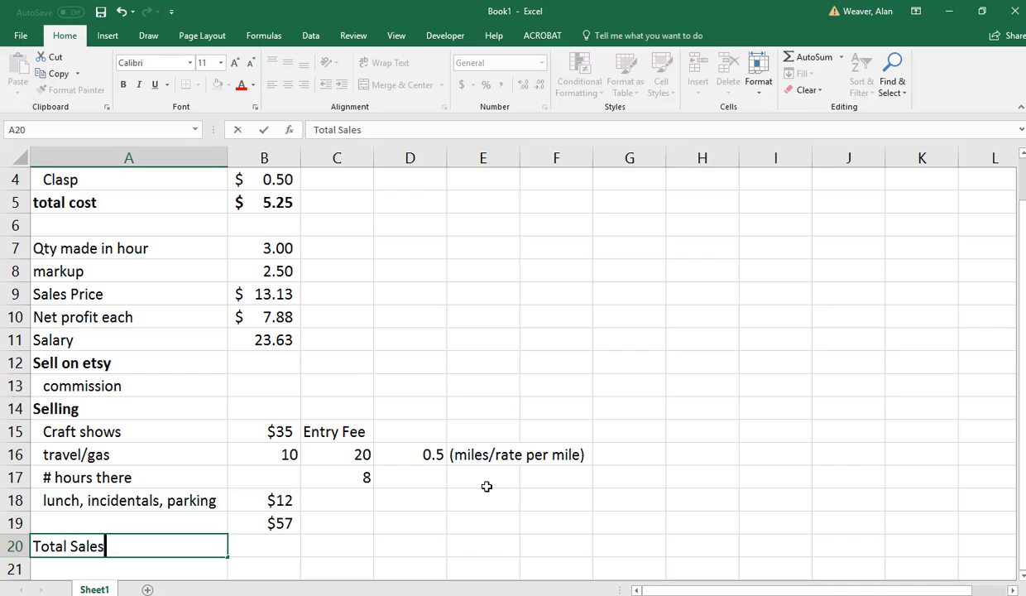
{"action": "type", "text": "l (units)"}
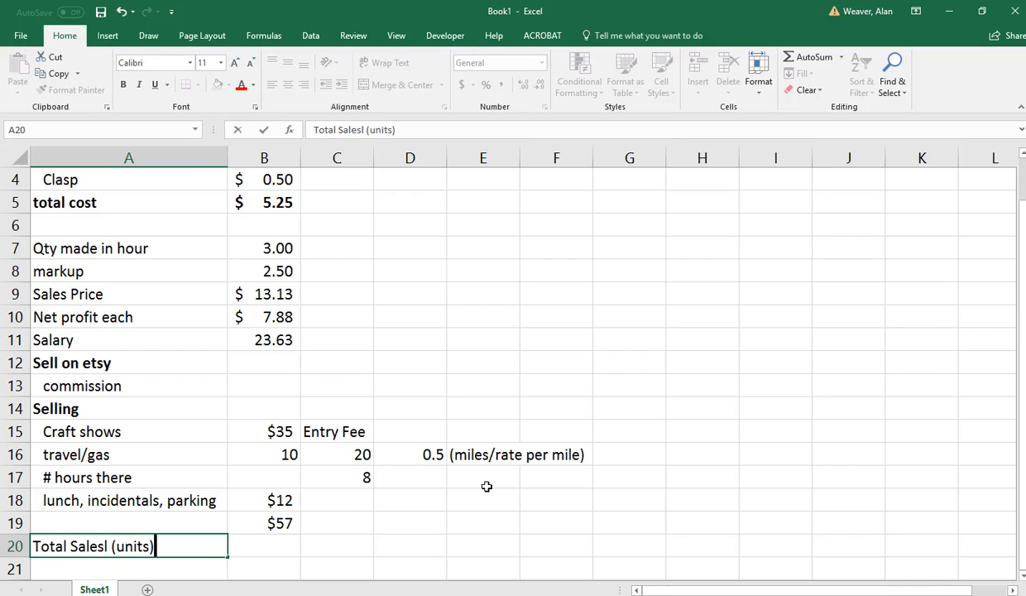
{"action": "key", "text": "ctrl+Return"}
{"action": "key", "text": "Down"}
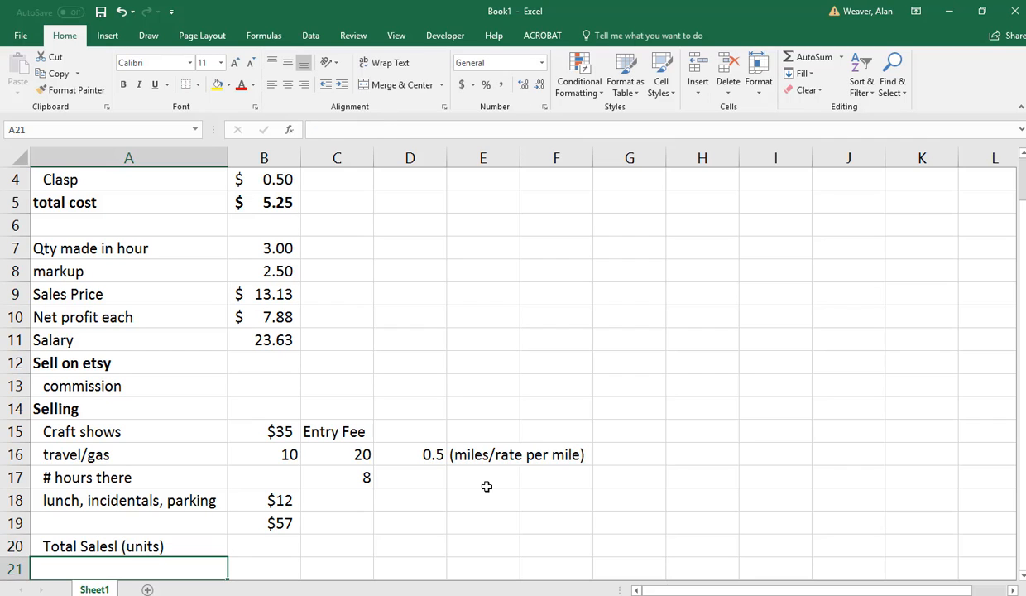
Enter 300 in B20 as the total units sold.
{"action": "key", "text": "Up"}
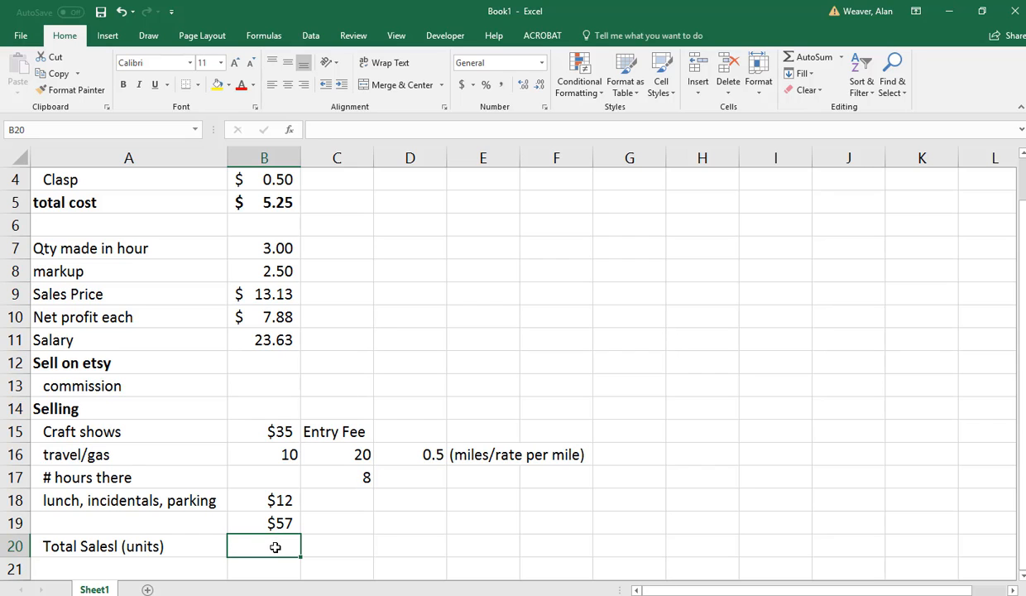
{"action": "type", "text": "300"}
{"action": "key", "text": "Return"}
{"action": "key", "text": "Left"}
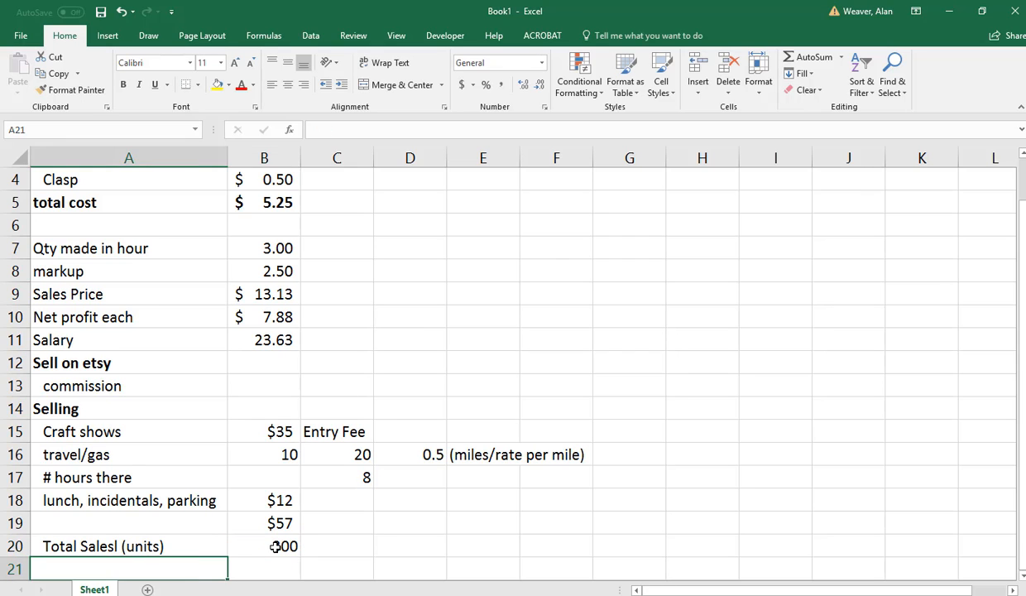
{"action": "key", "text": "Up"}
{"action": "key", "text": "Right"}
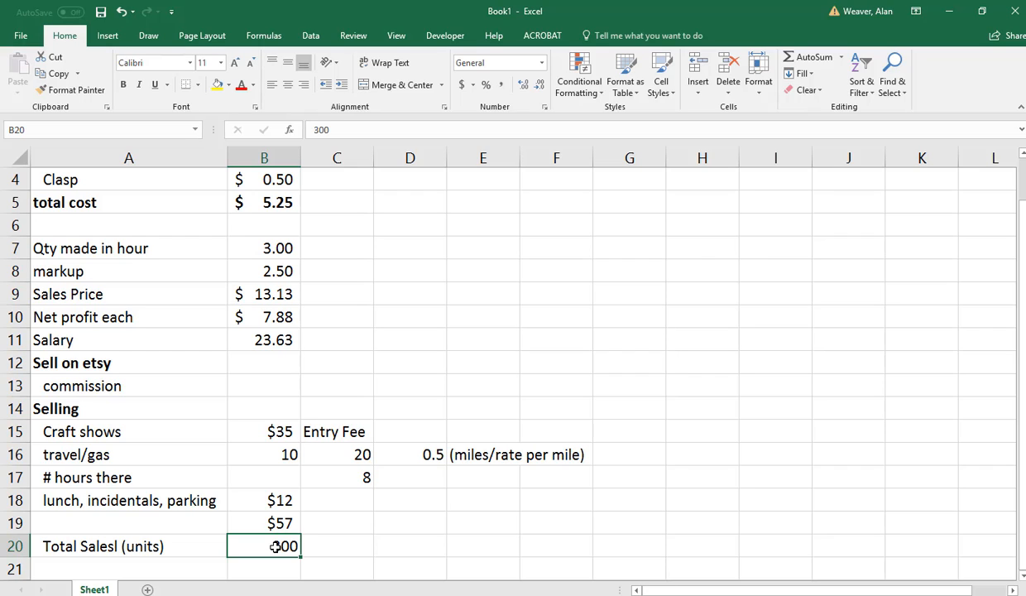
Enter the label "Gross Sales" in A21, under the total sales units row.
{"action": "key", "text": "Down"}
{"action": "key", "text": "Left"}
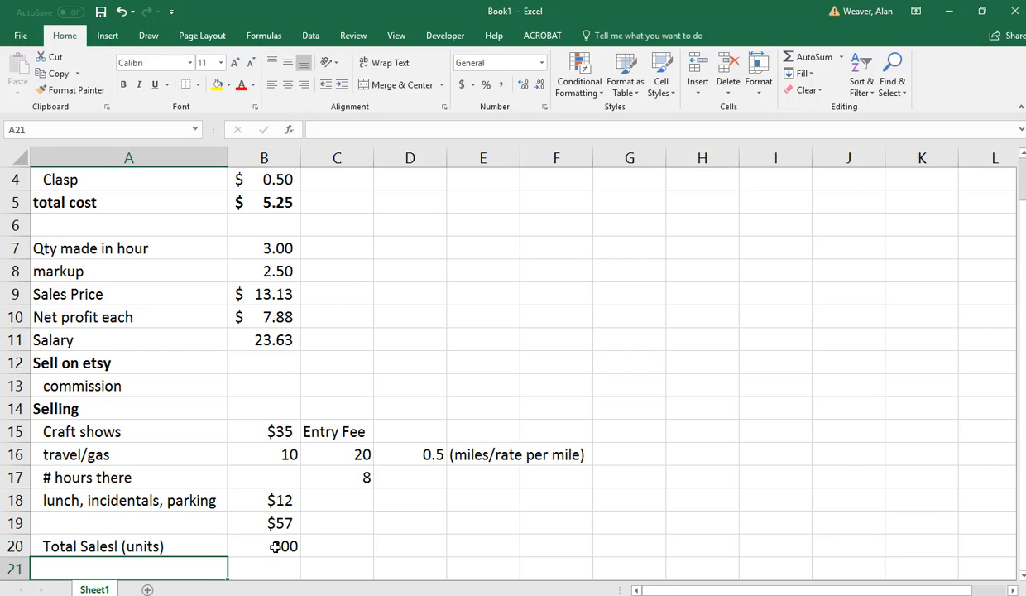
{"action": "type", "text": "Gross "}
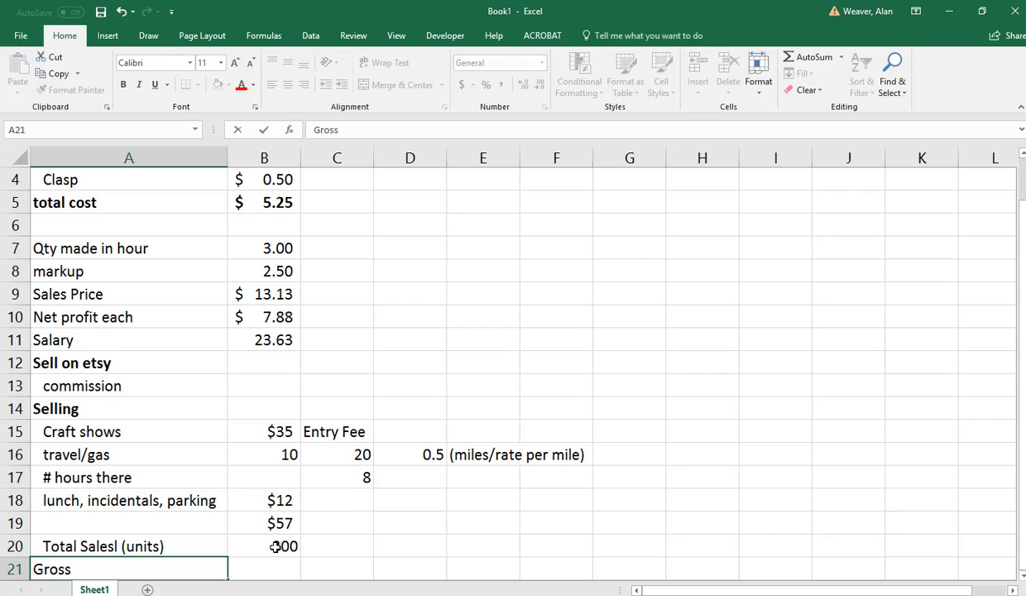
{"action": "type", "text": "Sales"}
{"action": "key", "text": "Tab"}
{"action": "key", "text": "Tab"}
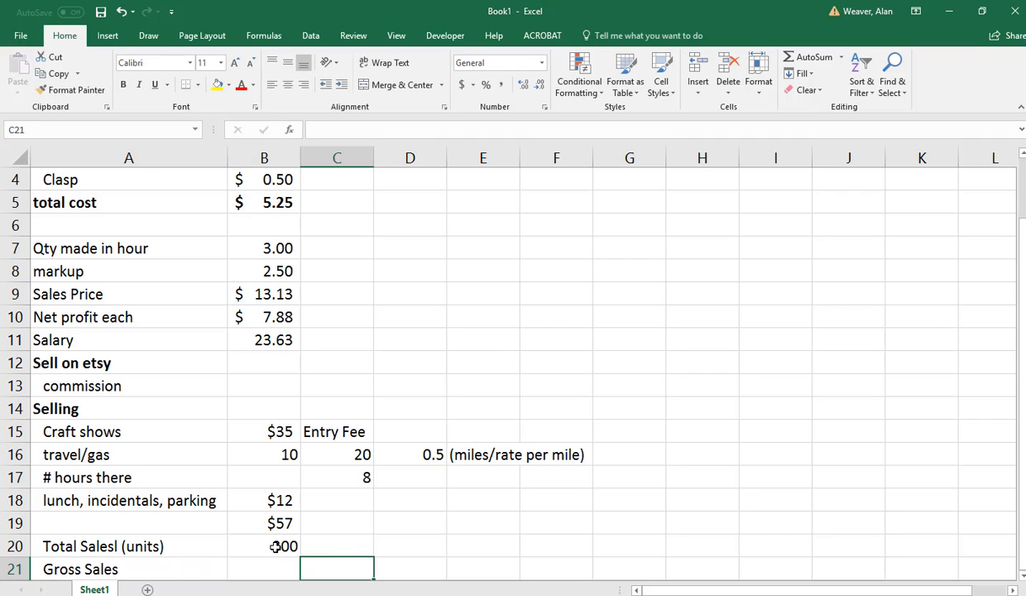
Calculate gross sales in B21 by multiplying the units sold by the sales price, =B20*B9.
{"action": "key", "text": "Left"}
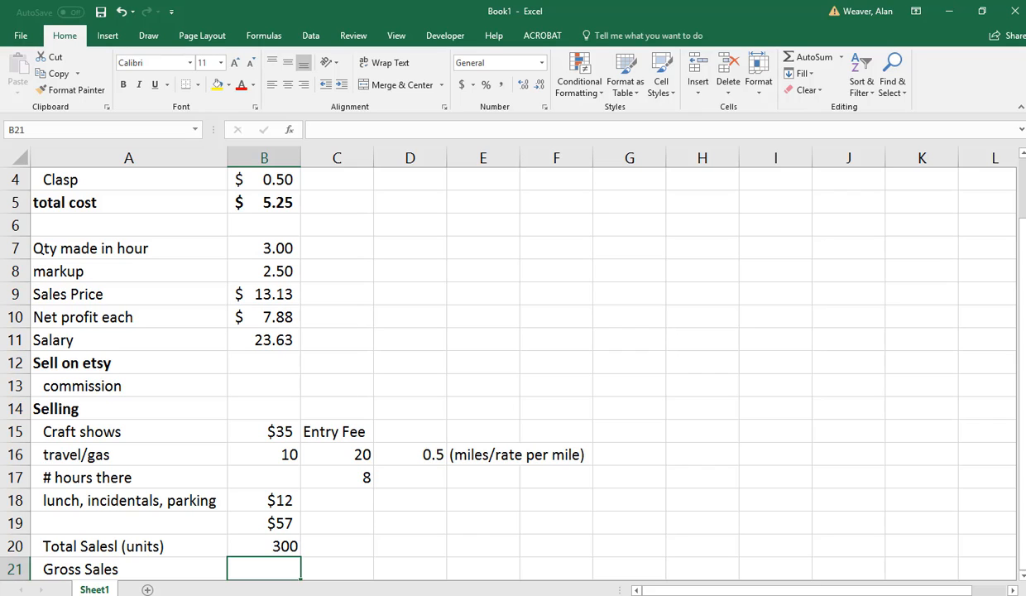
{"action": "type", "text": "="}
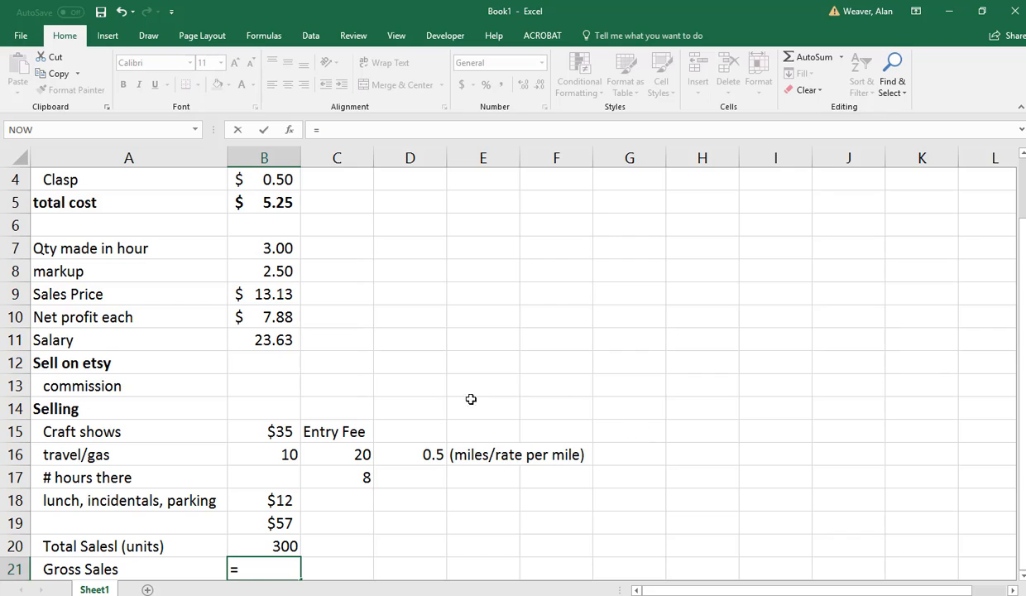
{"action": "left_click", "coordinate": [285, 545]}
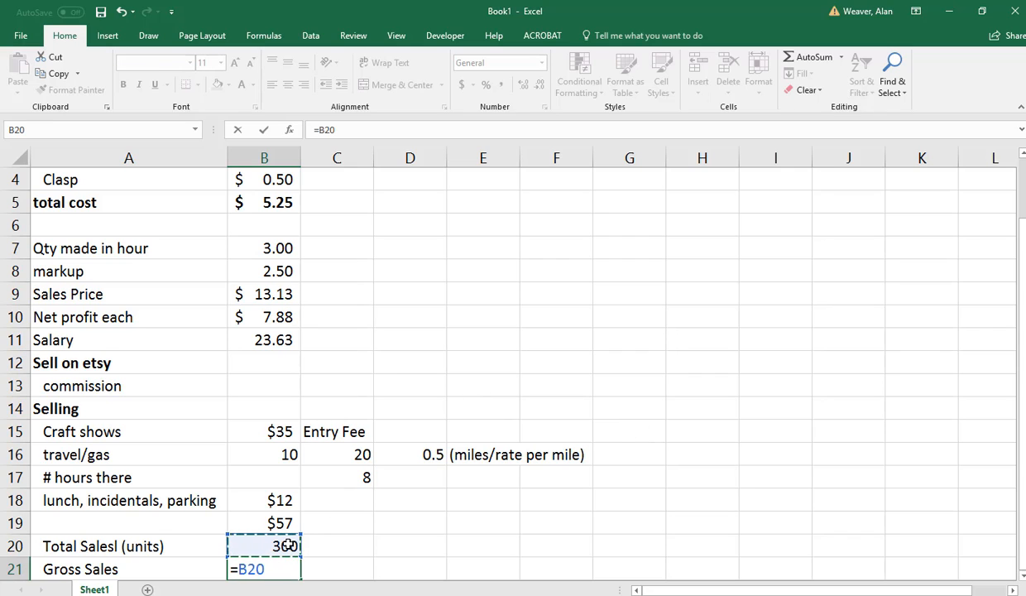
{"action": "type", "text": "*"}
{"action": "left_click", "coordinate": [271, 294]}
{"action": "key", "text": "Return"}
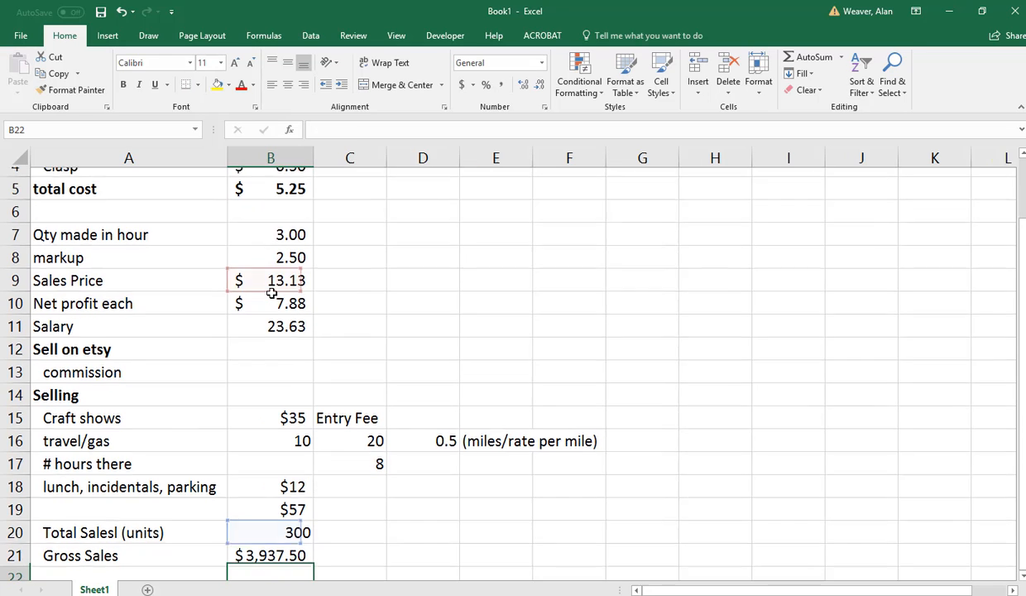
{"action": "key", "text": "Up"}
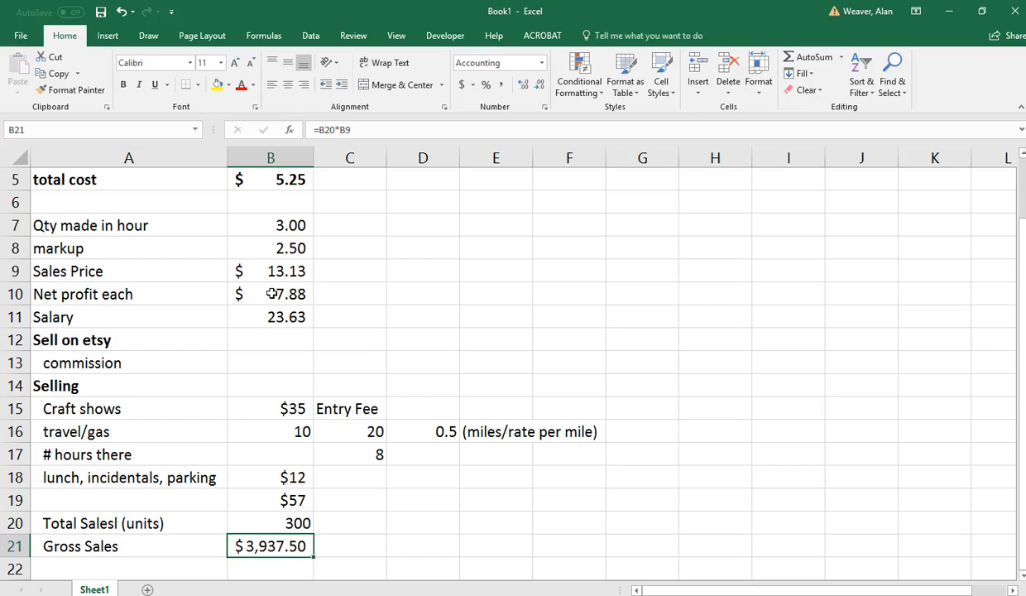
Set the total units sold in B20 to 13.
{"action": "key", "text": "Left"}
{"action": "key", "text": "Down"}
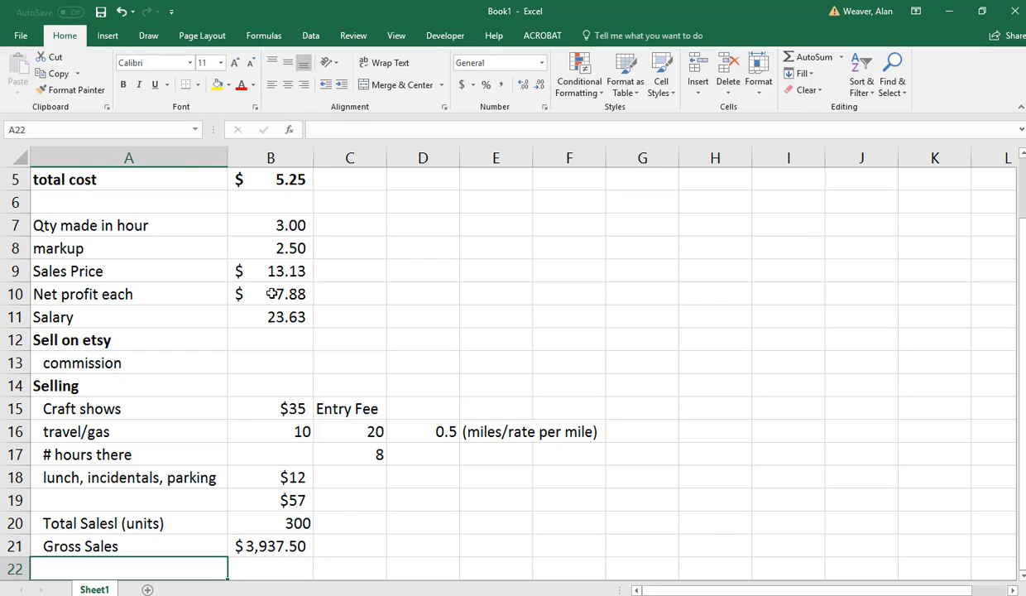
{"action": "key", "text": "Up"}
{"action": "key", "text": "Up"}
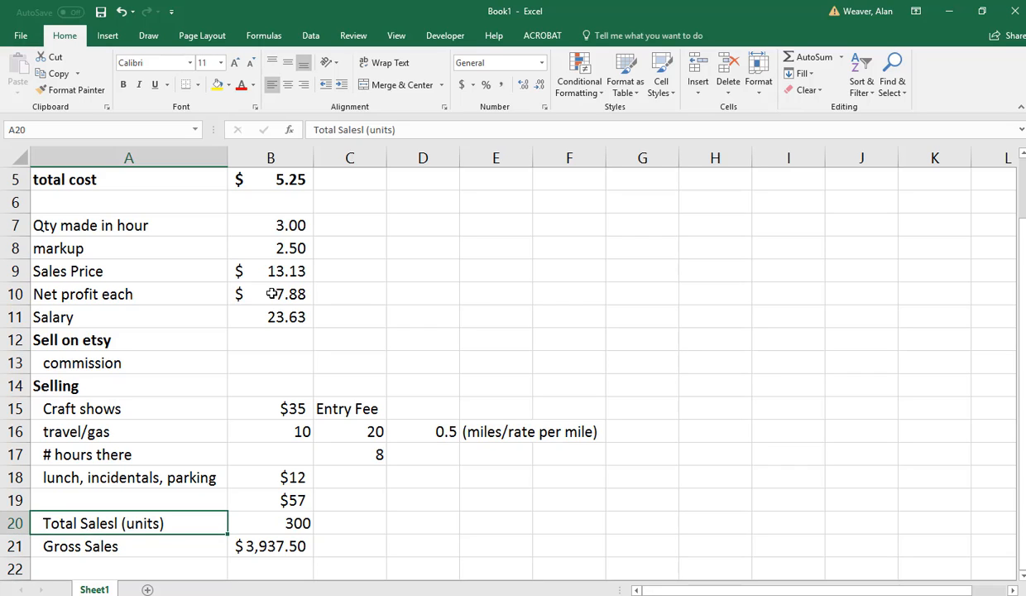
{"action": "key", "text": "Right"}
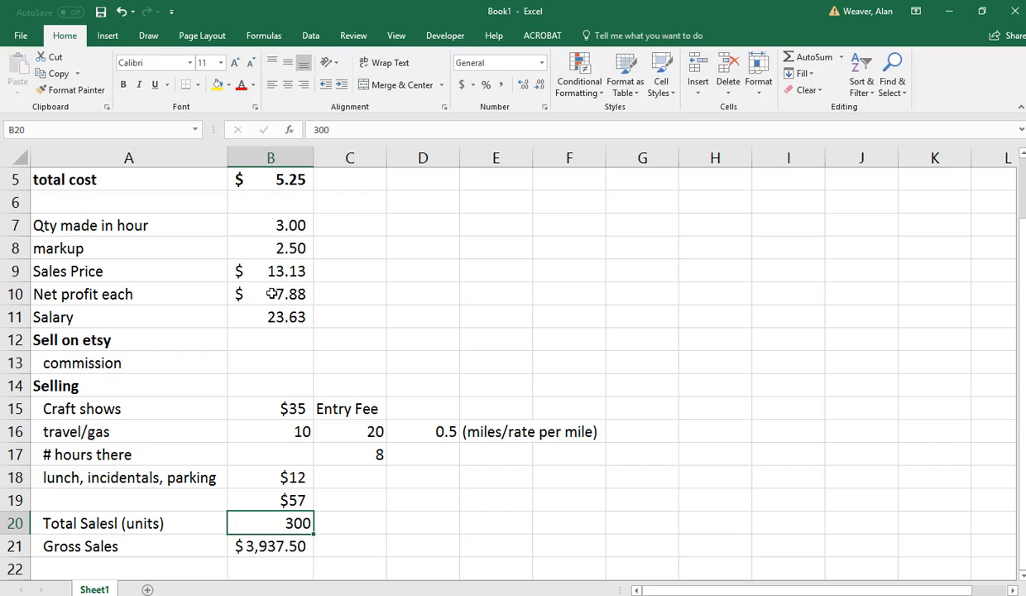
{"action": "type", "text": "13"}
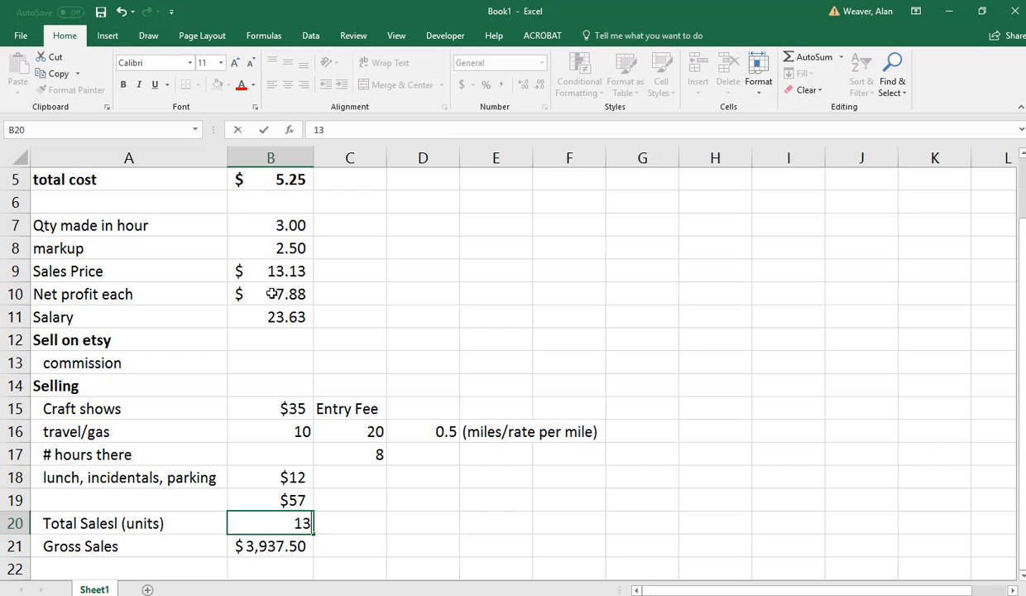
{"action": "key", "text": "Return"}
{"action": "key", "text": "Down"}
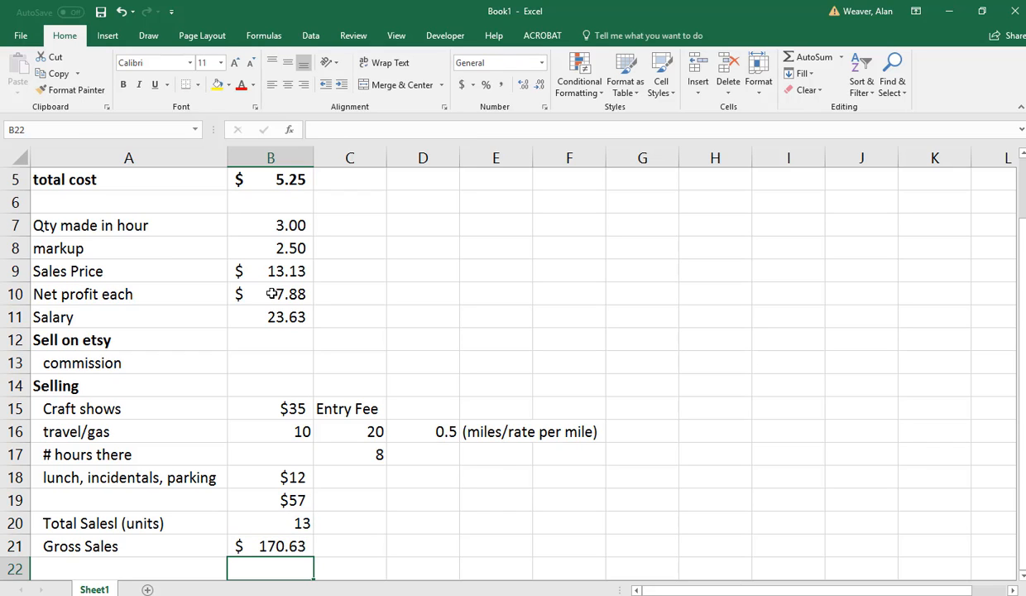
Enter the label "net profit for the day" in A22, under the gross sales row.
{"action": "key", "text": "Left"}
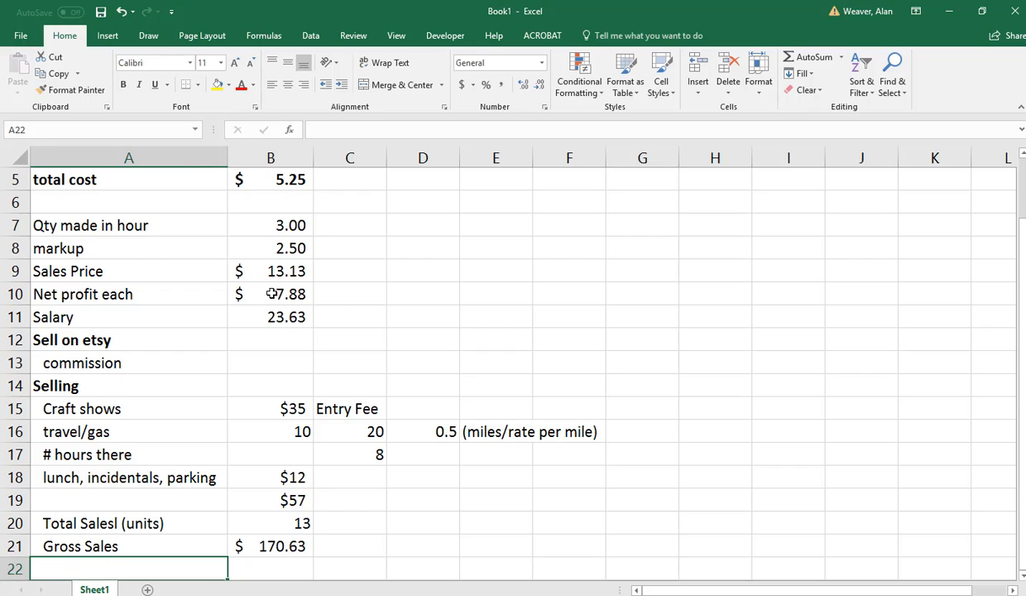
{"action": "type", "text": "net"}
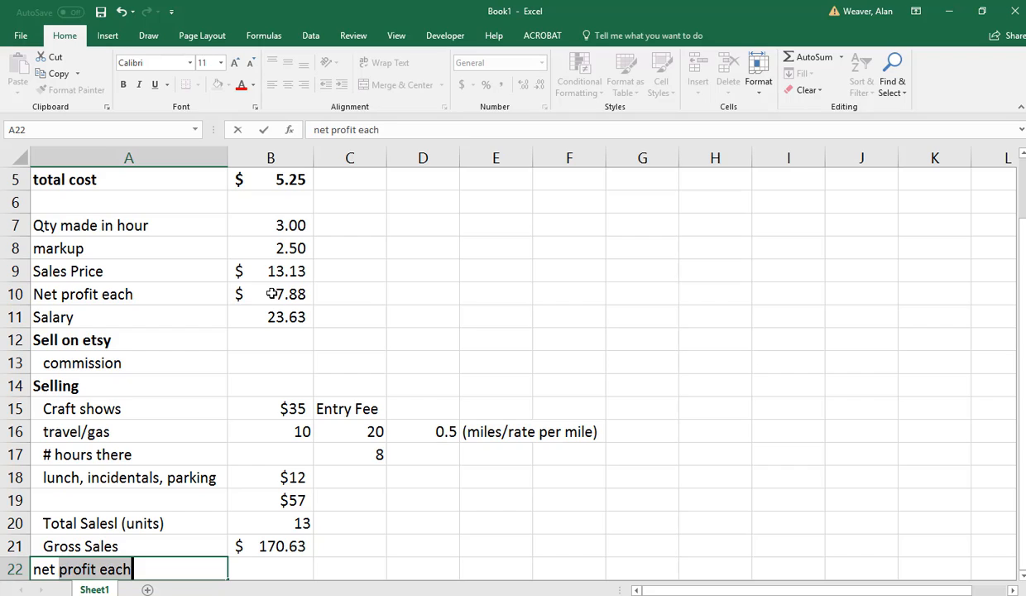
{"action": "key", "text": "BackSpace"}
{"action": "type", "text": "profit "}
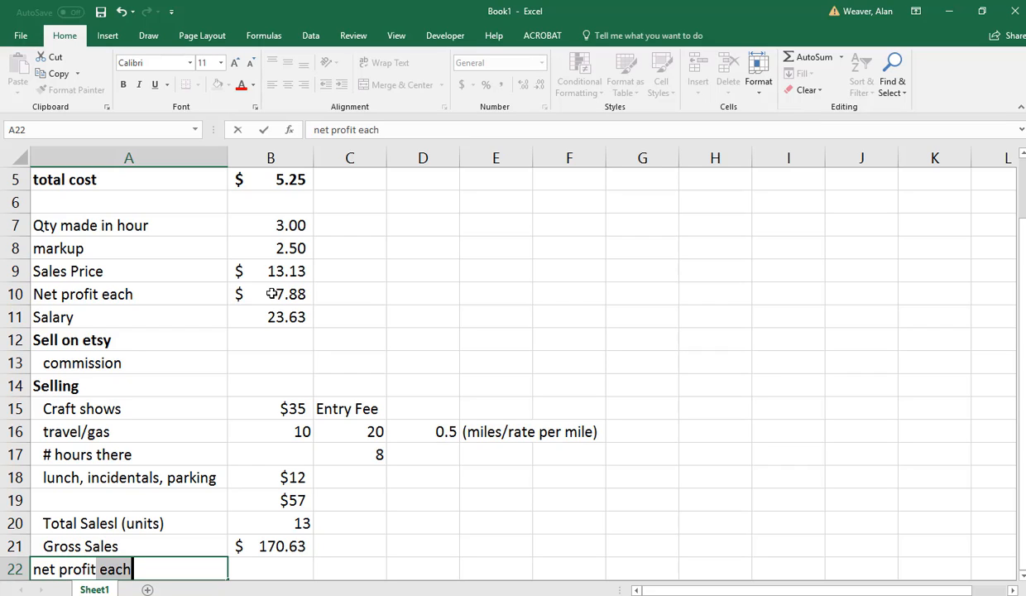
{"action": "type", "text": "for the day"}
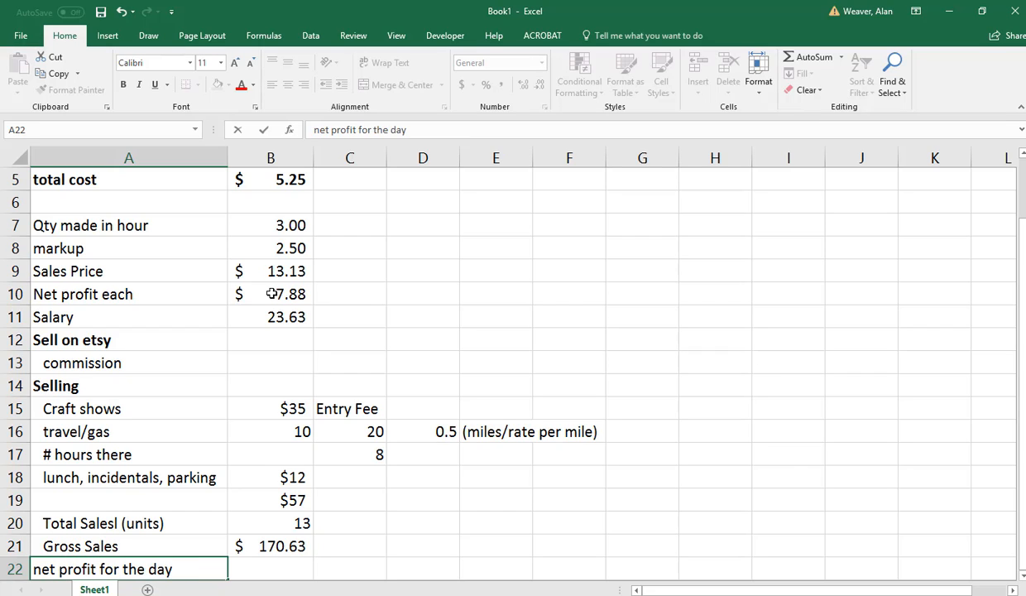
{"action": "key", "text": "Return"}
Calculate the day's net profit in B22 as gross sales minus show costs and material cost of the units sold, =B21-B19-(B5*B20).
{"action": "key", "text": "Up"}
{"action": "key", "text": "Right"}
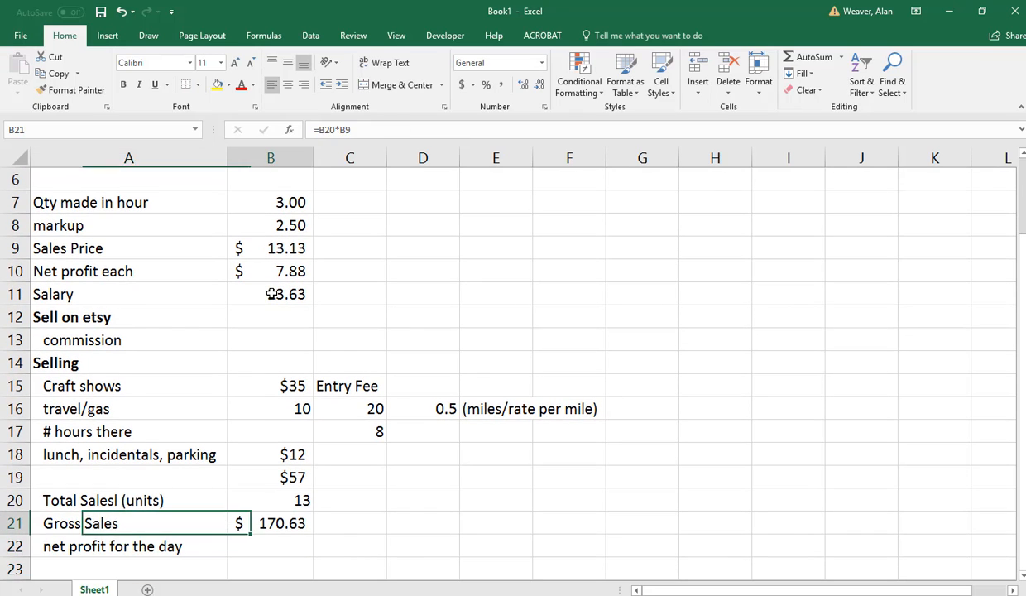
{"action": "type", "text": "="}
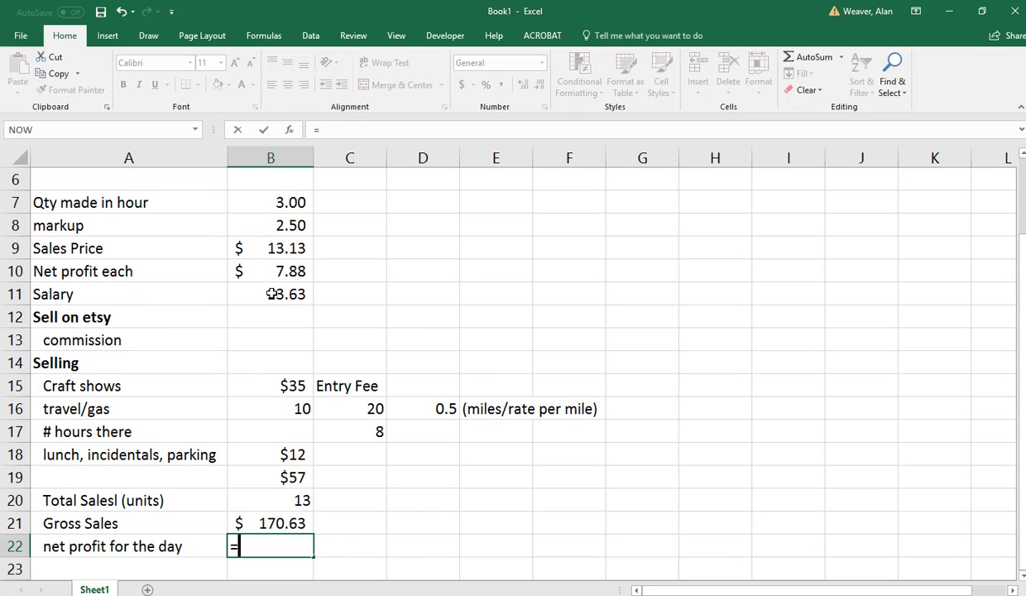
{"action": "key", "text": "Up"}
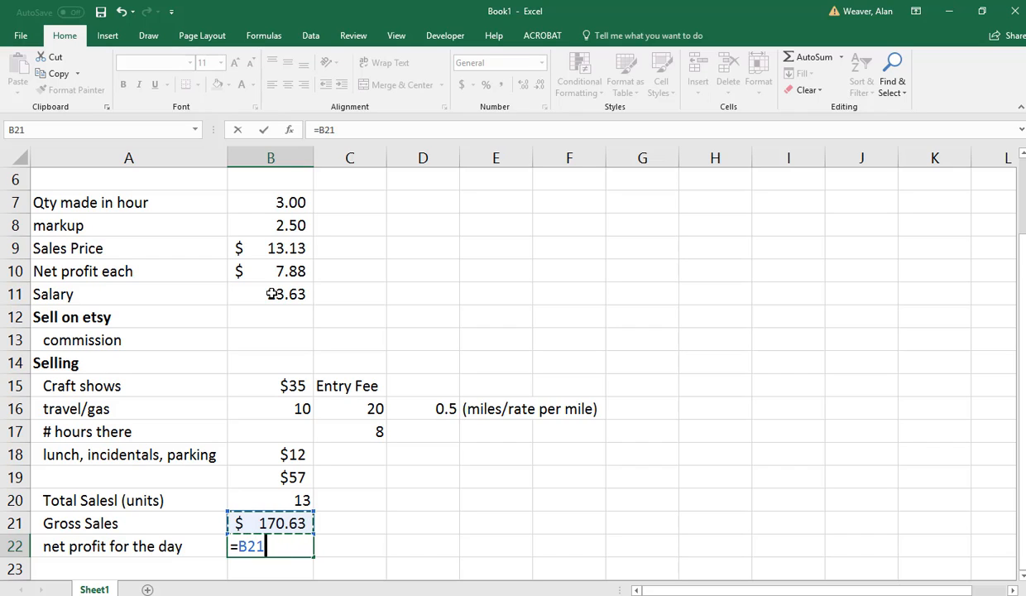
{"action": "type", "text": "-"}
{"action": "left_click", "coordinate": [287, 472]}
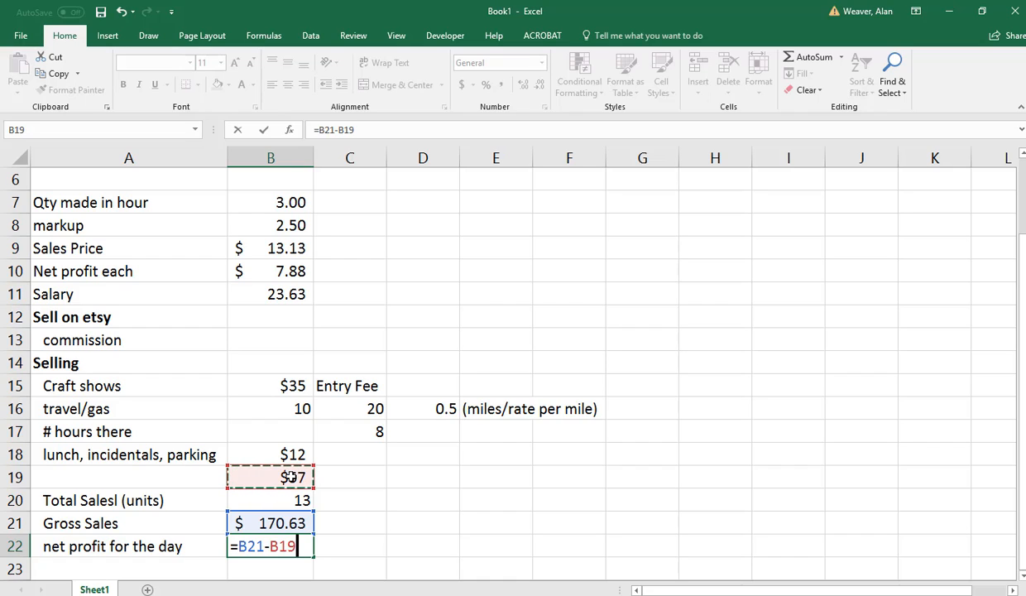
{"action": "type", "text": "-"}
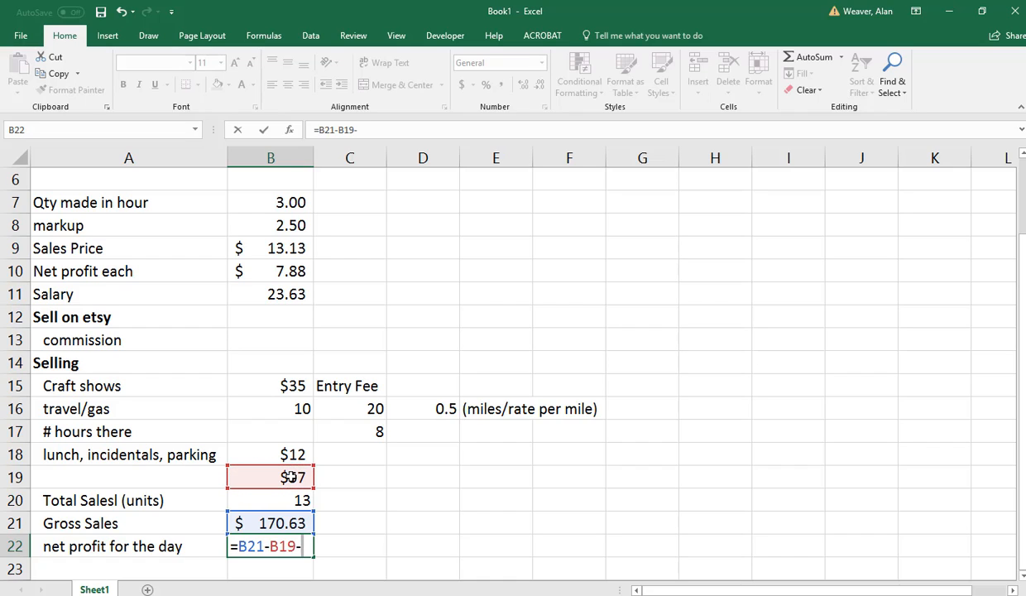
{"action": "left_click_drag", "start_coordinate": [1021, 411], "coordinate": [1018, 337]}
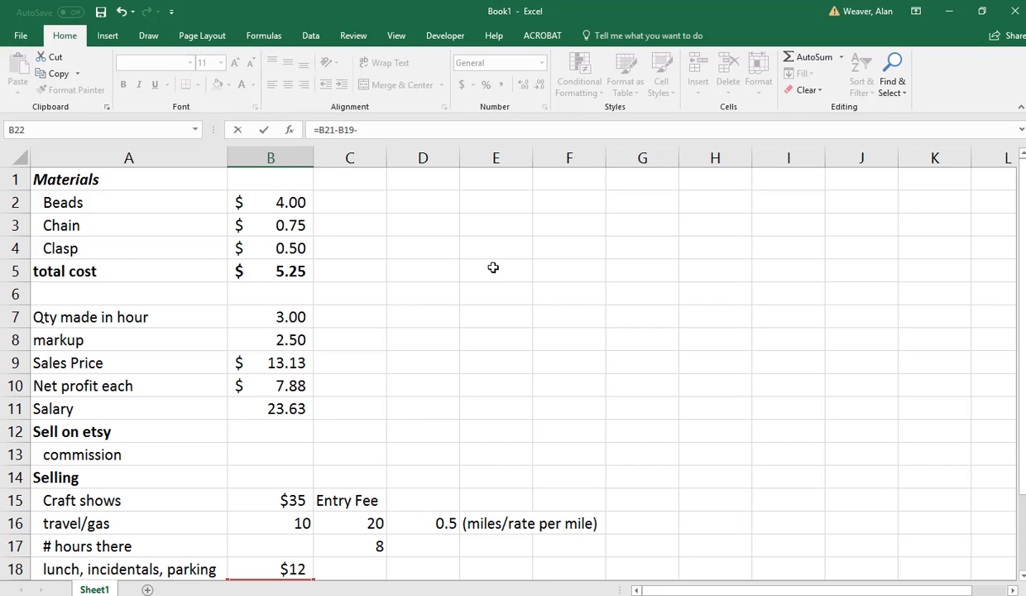
{"action": "left_click", "coordinate": [358, 129]}
{"action": "type", "text": "("}
{"action": "left_click", "coordinate": [294, 267]}
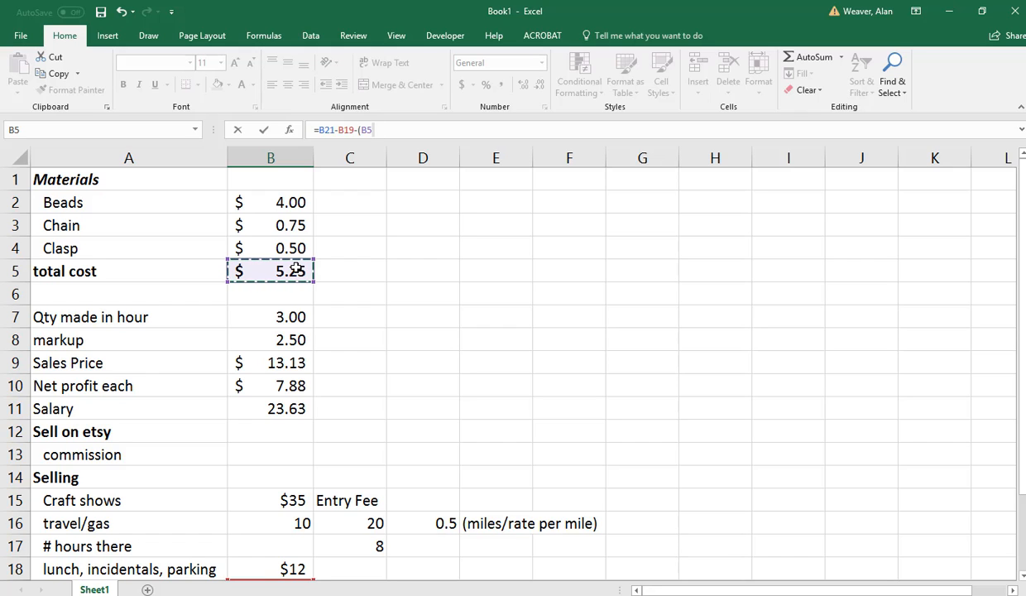
{"action": "type", "text": "*"}
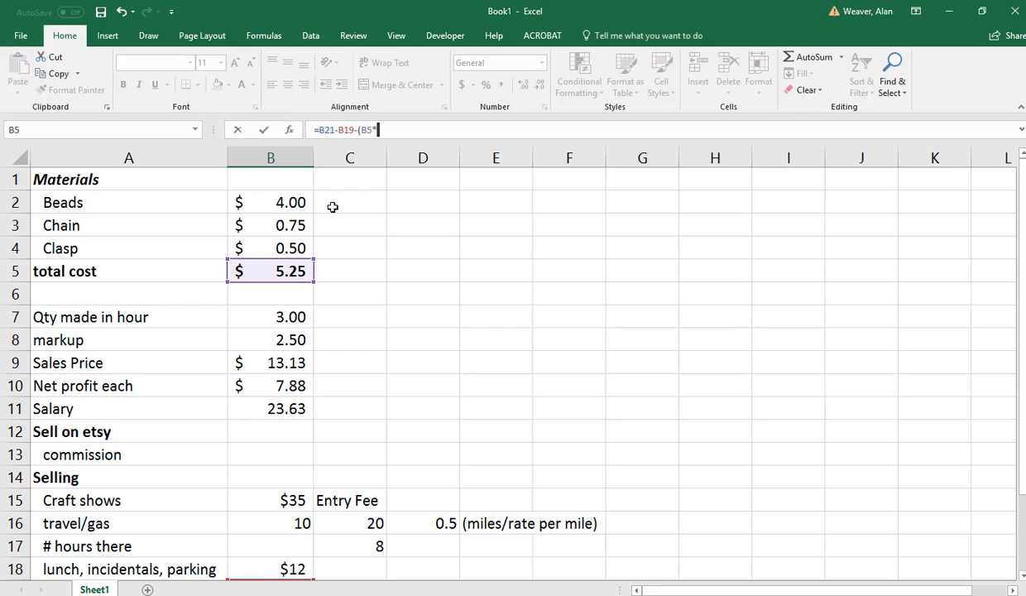
{"action": "left_click_drag", "start_coordinate": [1019, 331], "coordinate": [1011, 405]}
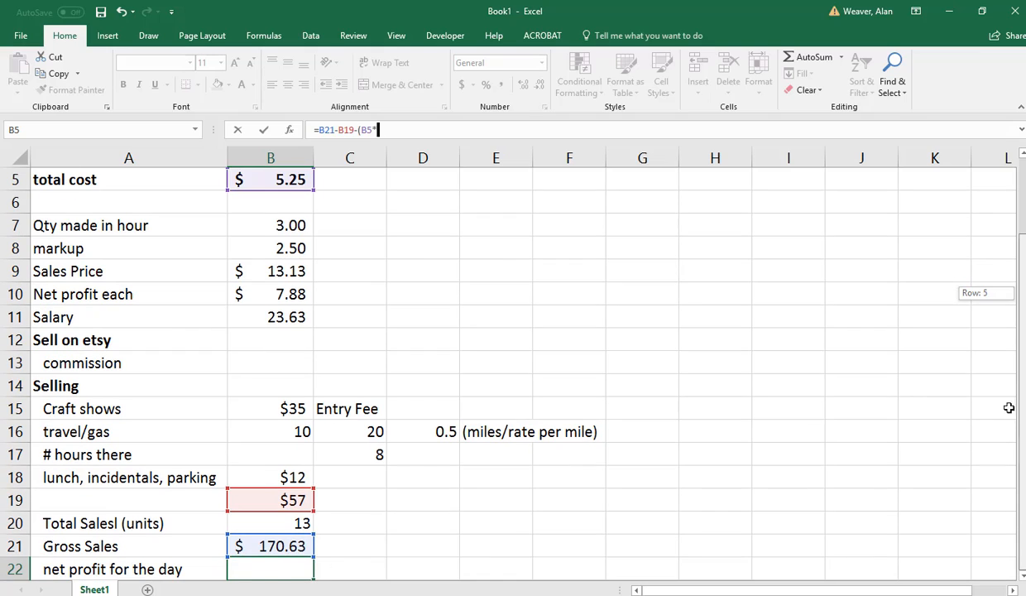
{"action": "left_click", "coordinate": [301, 523]}
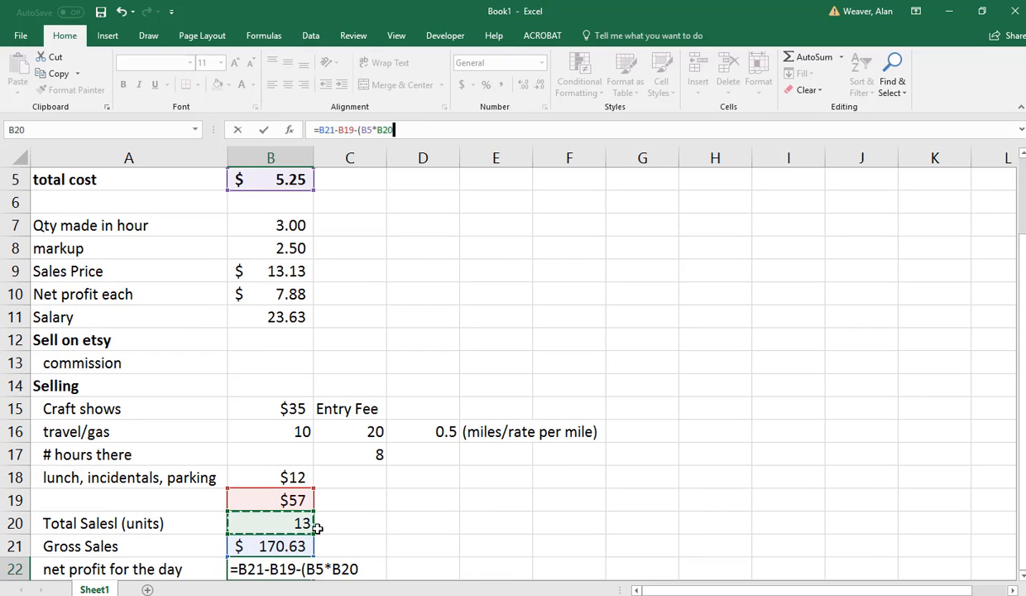
{"action": "type", "text": ")"}
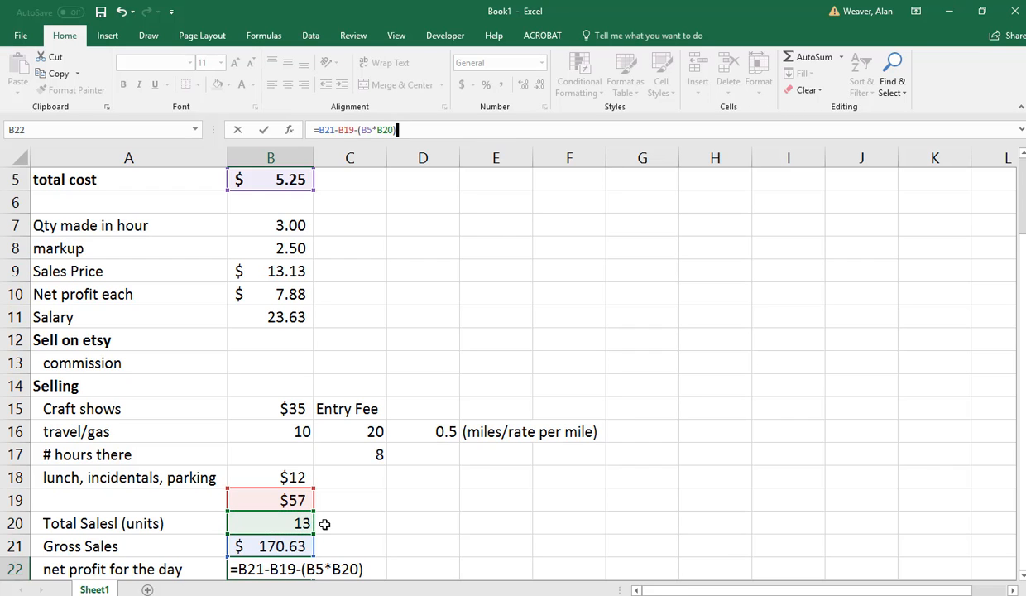
{"action": "key", "text": "Return"}
Change the total units sold in B20 to 129.
{"action": "key", "text": "Up"}
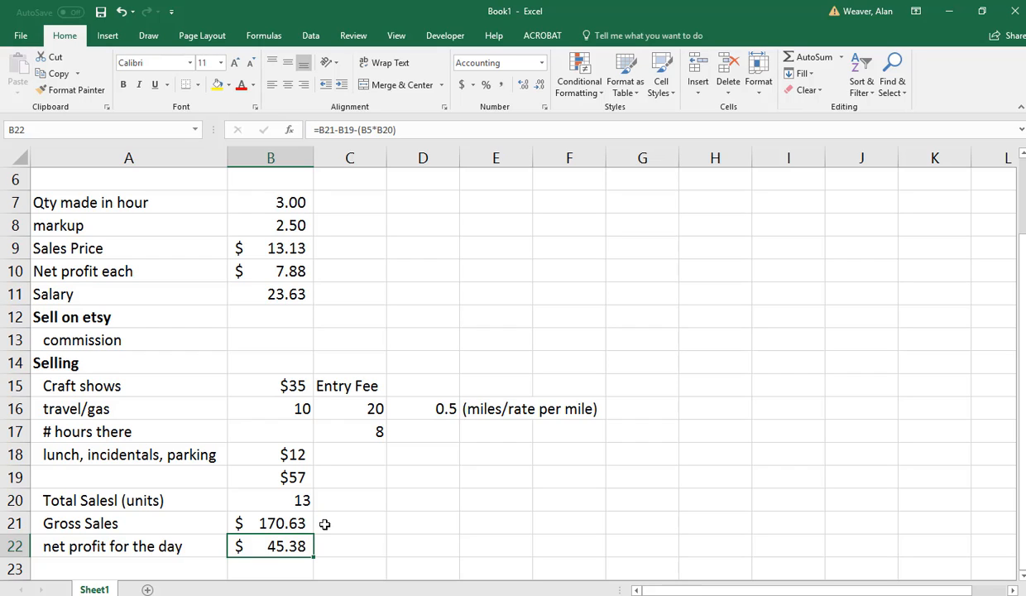
{"action": "key", "text": "Up"}
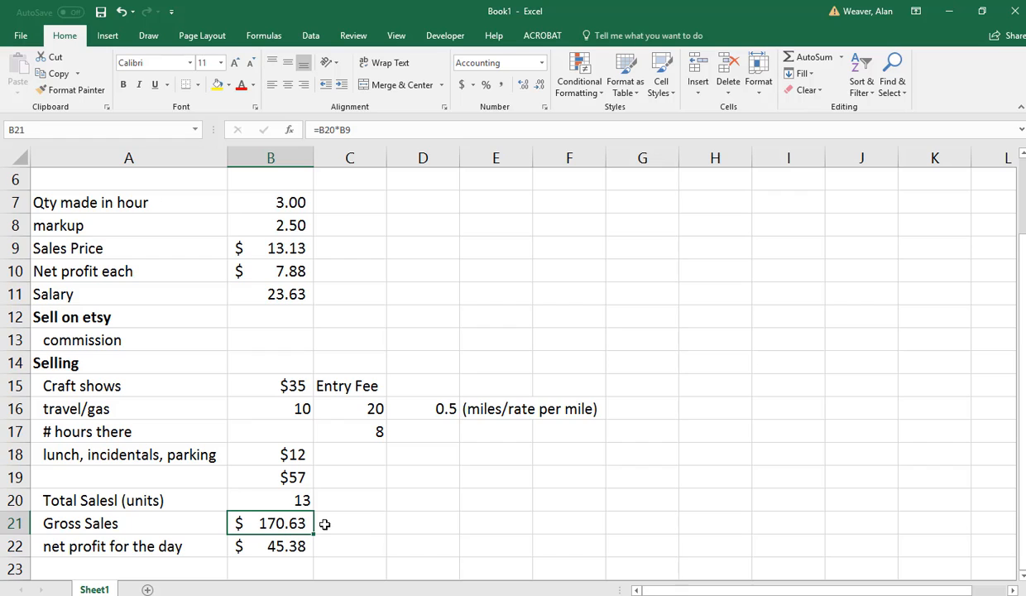
{"action": "key", "text": "Up"}
{"action": "key", "text": "F2"}
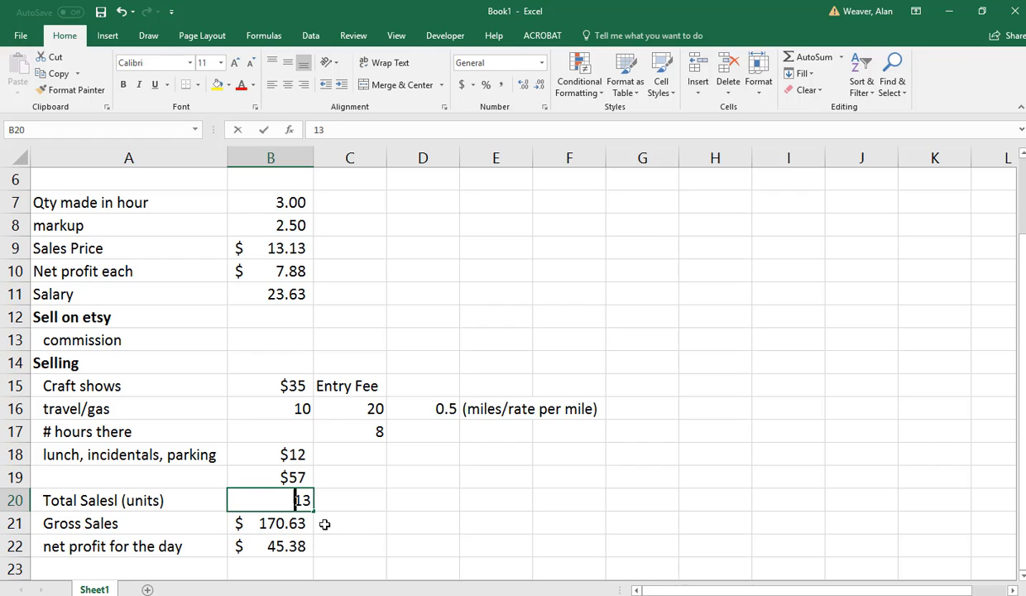
{"action": "key", "text": "BackSpace"}
{"action": "type", "text": "29"}
{"action": "key", "text": "Return"}
Enter the label "Hourly rate" in A23, under the net profit row.
{"action": "key", "text": "Down"}
{"action": "key", "text": "Down"}
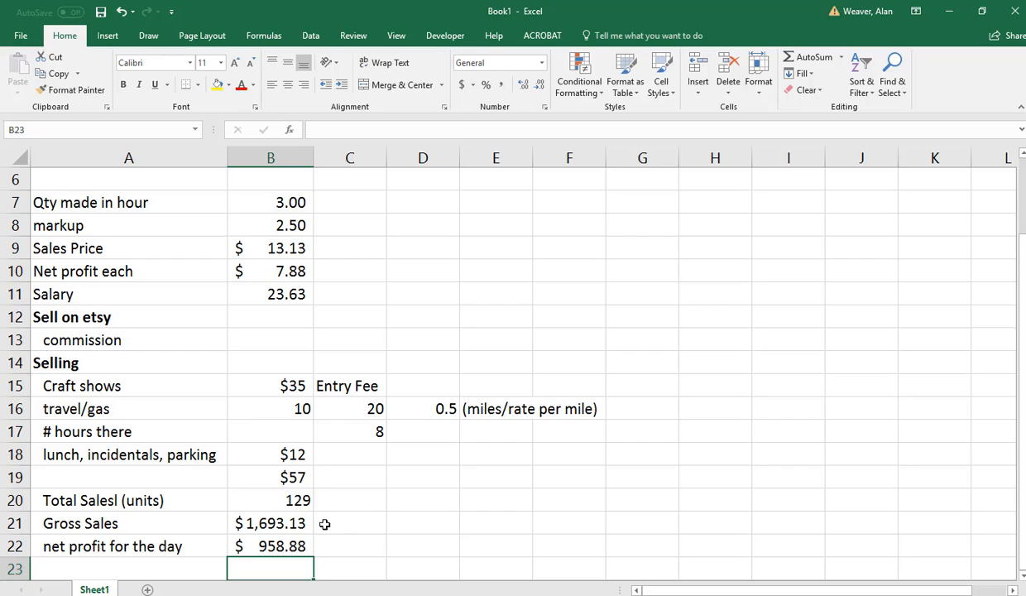
{"action": "key", "text": "Left"}
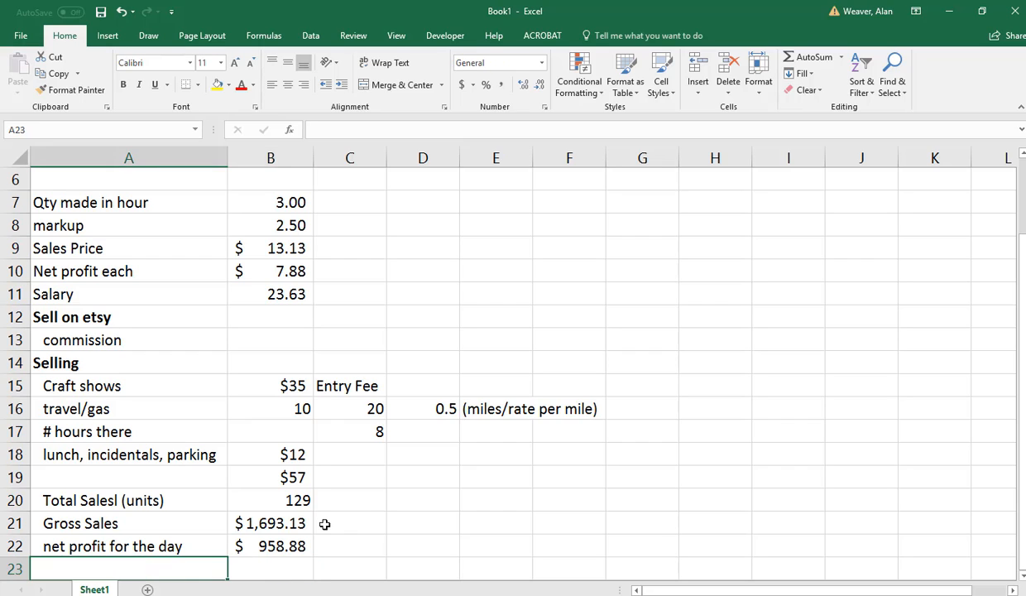
{"action": "type", "text": "Hourly rate"}
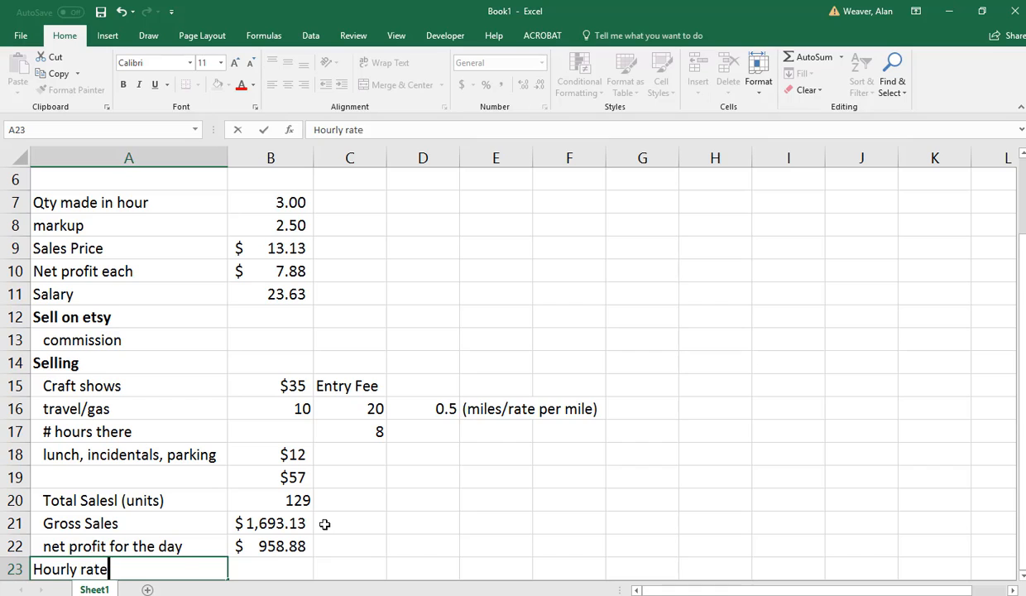
Calculate the hourly rate in B23 by dividing the day's net profit by the hours at the show, =B22/C17.
{"action": "key", "text": "Tab"}
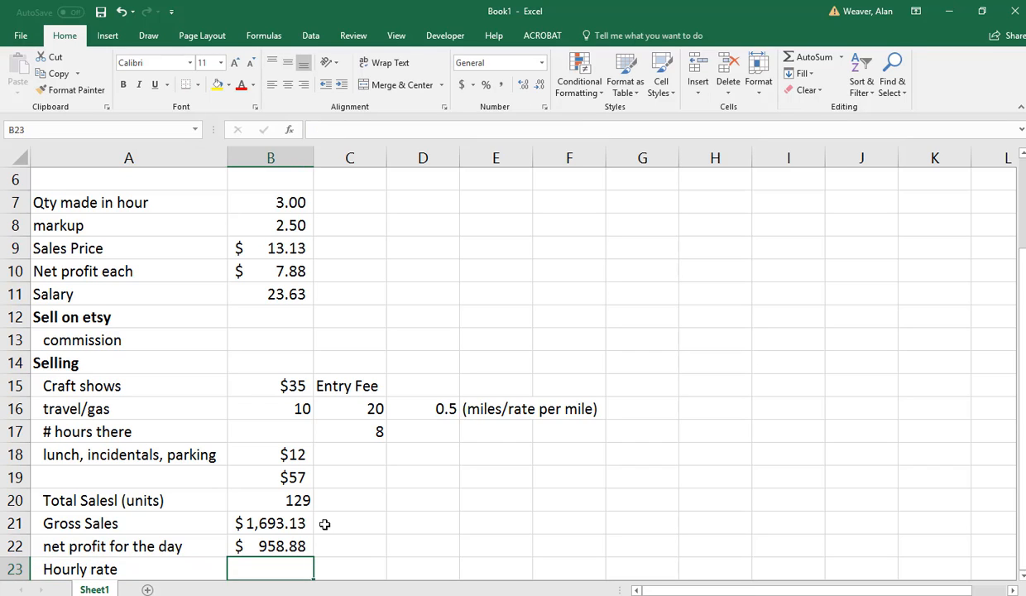
{"action": "type", "text": "="}
{"action": "key", "text": "Up"}
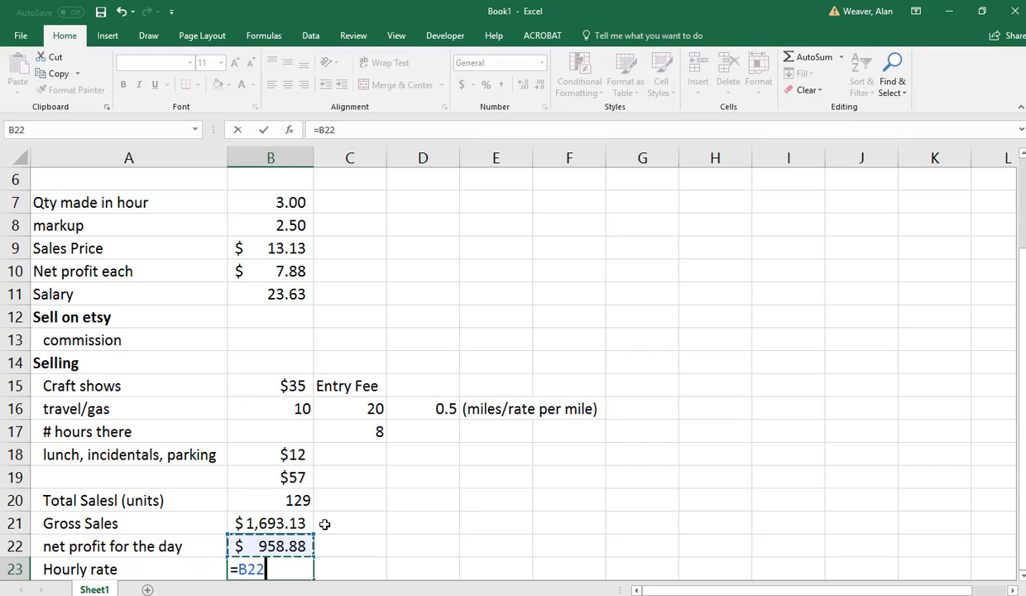
{"action": "type", "text": "/"}
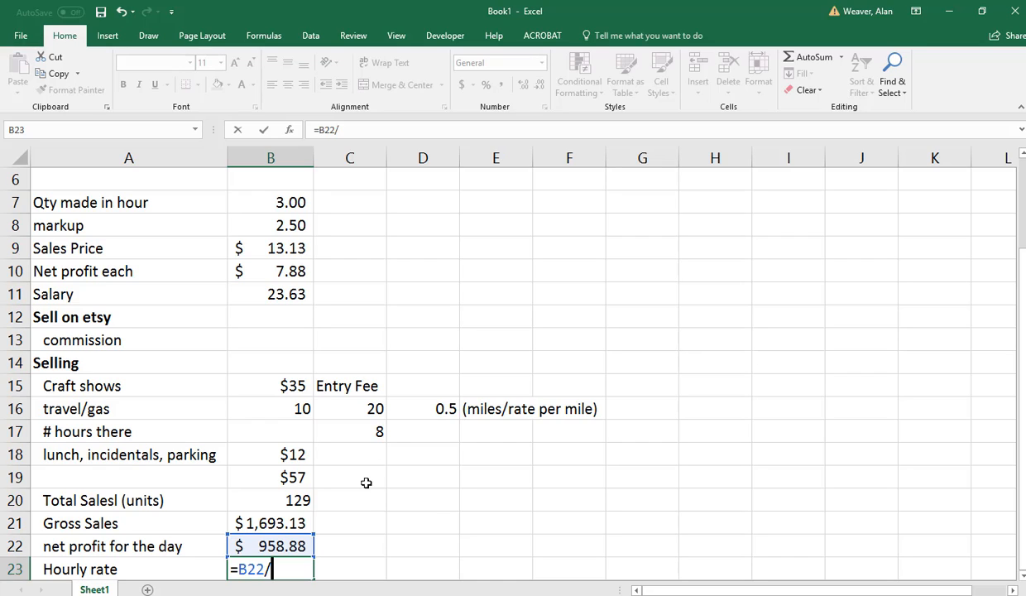
{"action": "left_click", "coordinate": [379, 430]}
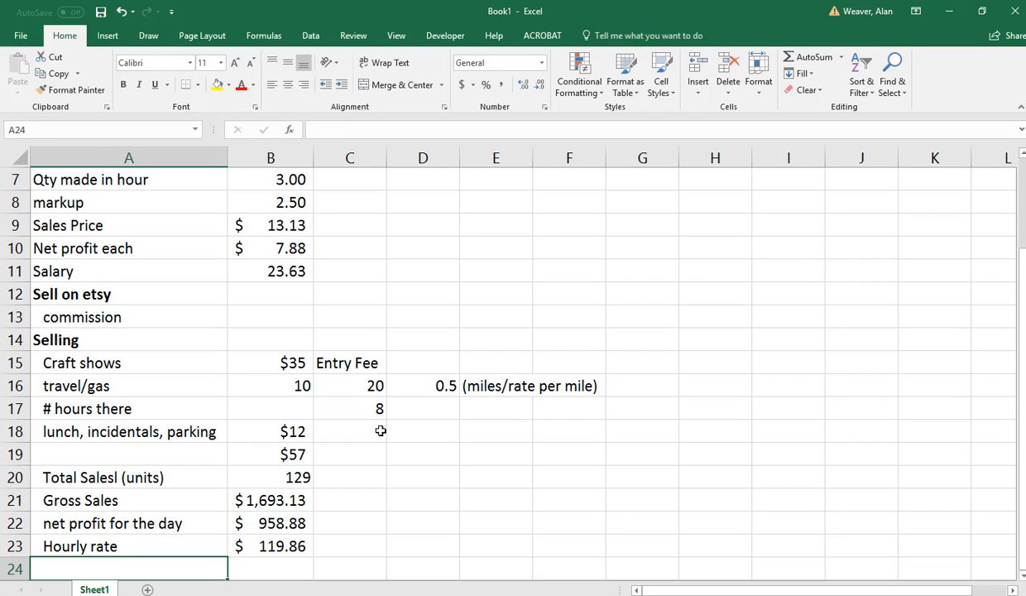
Set the number of hours at the craft show in C17 to 24.
{"action": "key", "text": "Up"}
{"action": "key", "text": "Up"}
{"action": "key", "text": "Up"}
{"action": "key", "text": "Up"}
{"action": "key", "text": "Up"}
{"action": "key", "text": "Up"}
{"action": "key", "text": "Up"}
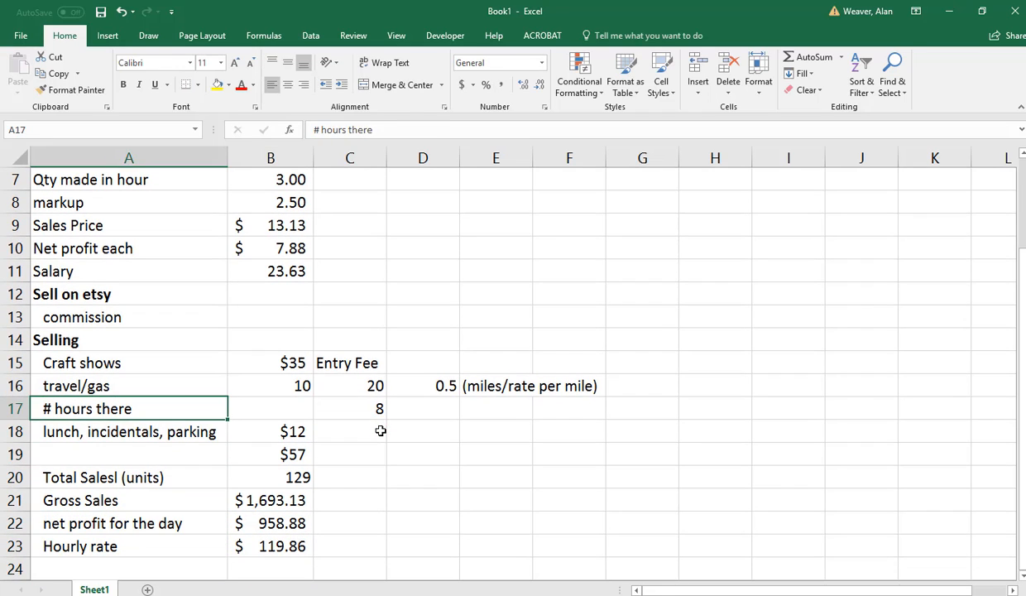
{"action": "key", "text": "Right"}
{"action": "key", "text": "Right"}
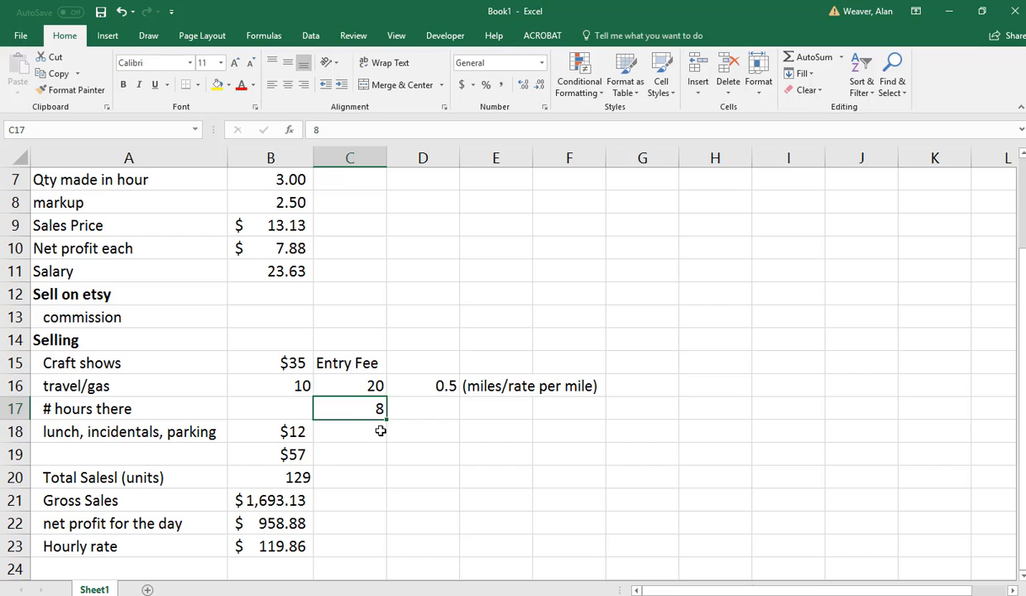
{"action": "type", "text": "24"}
{"action": "key", "text": "Return"}
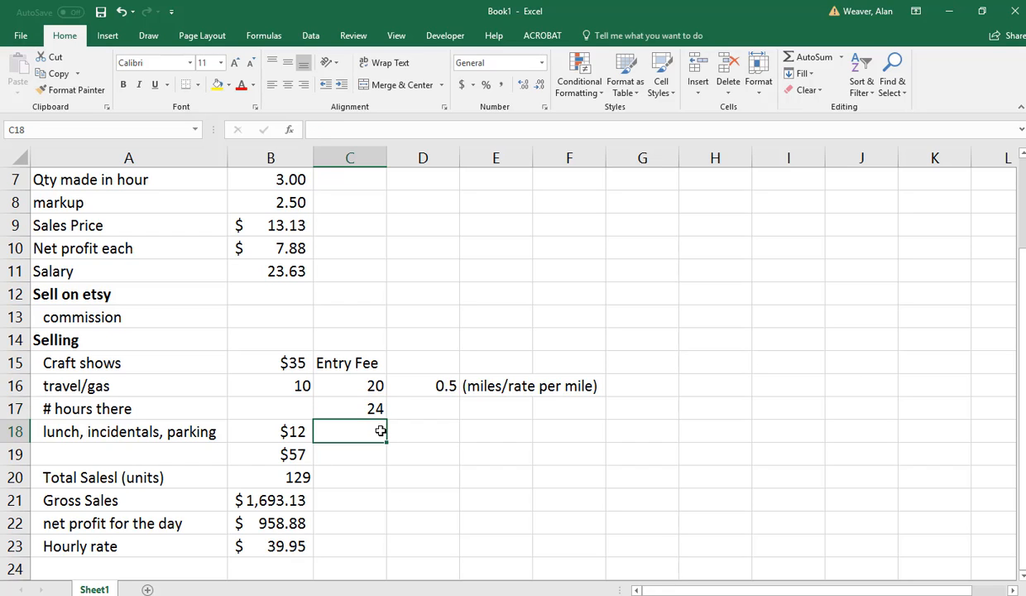
Move the hours value from C17 to B17, beside the "# hours there" label.
{"action": "key", "text": "Up"}
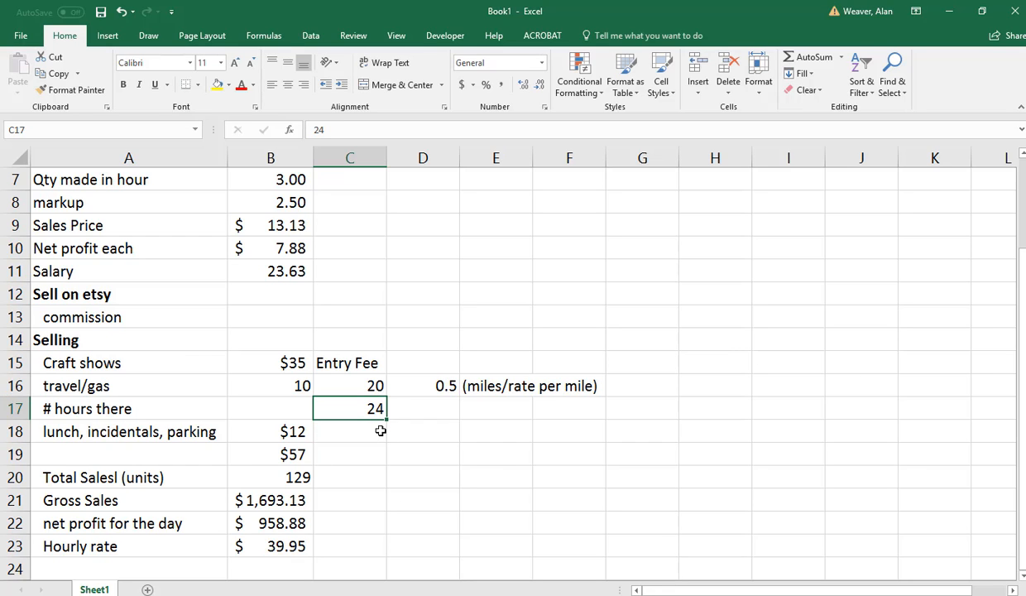
{"action": "key", "text": "ctrl+x"}
{"action": "key", "text": "Left"}
{"action": "key", "text": "ctrl+v"}
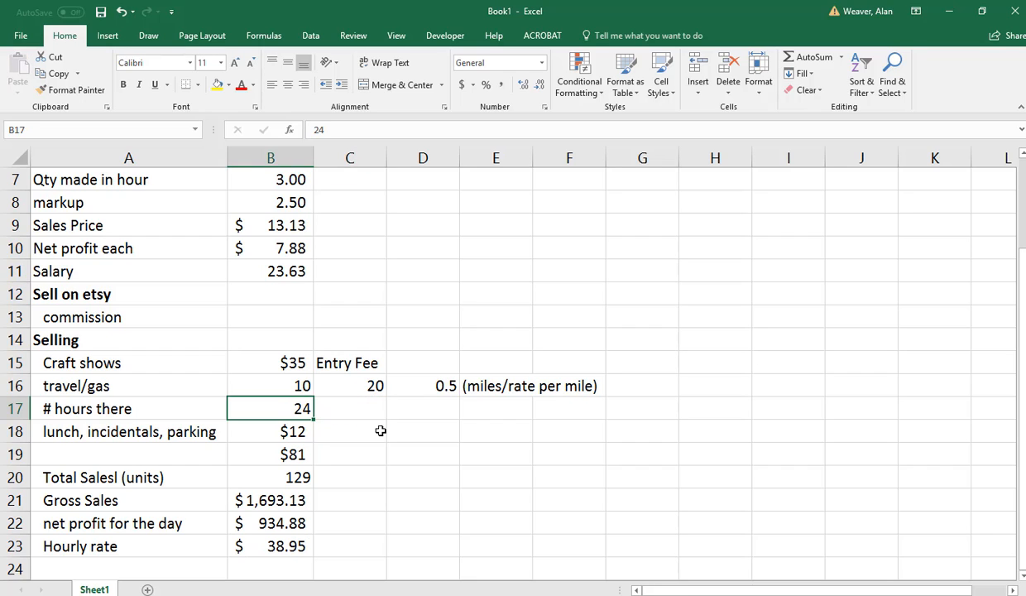
{"action": "key", "text": "Up"}
{"action": "key", "text": "Up"}
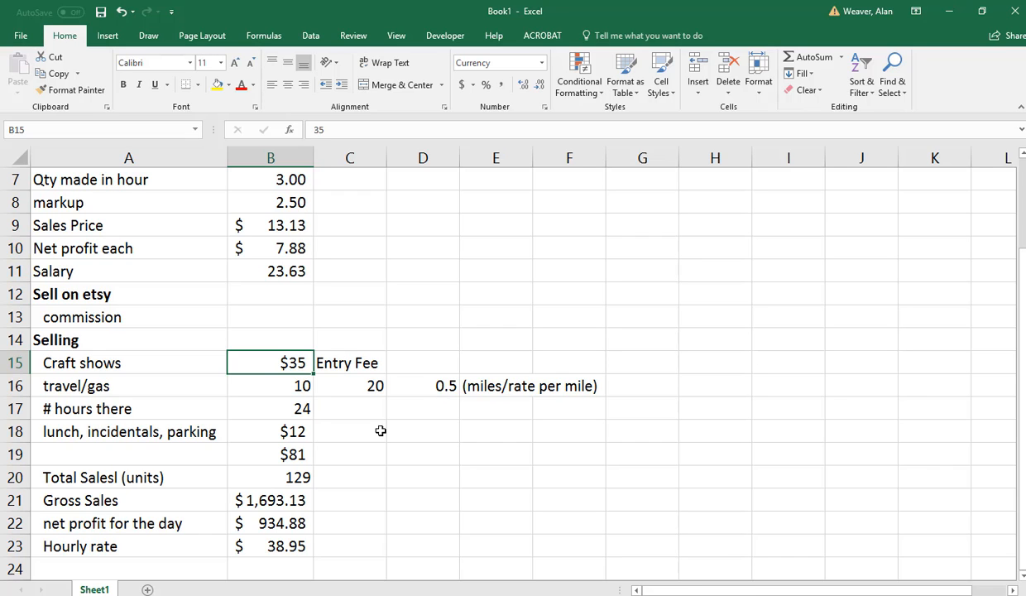
{"action": "key", "text": "Up"}
{"action": "key", "text": "Up"}
{"action": "key", "text": "Up"}
{"action": "key", "text": "Up"}
{"action": "key", "text": "Up"}
{"action": "key", "text": "Up"}
{"action": "key", "text": "Up"}
{"action": "key", "text": "Up"}
{"action": "key", "text": "Up"}
{"action": "key", "text": "Up"}
{"action": "key", "text": "Up"}
{"action": "key", "text": "Up"}
{"action": "key", "text": "Up"}
{"action": "key", "text": "Up"}
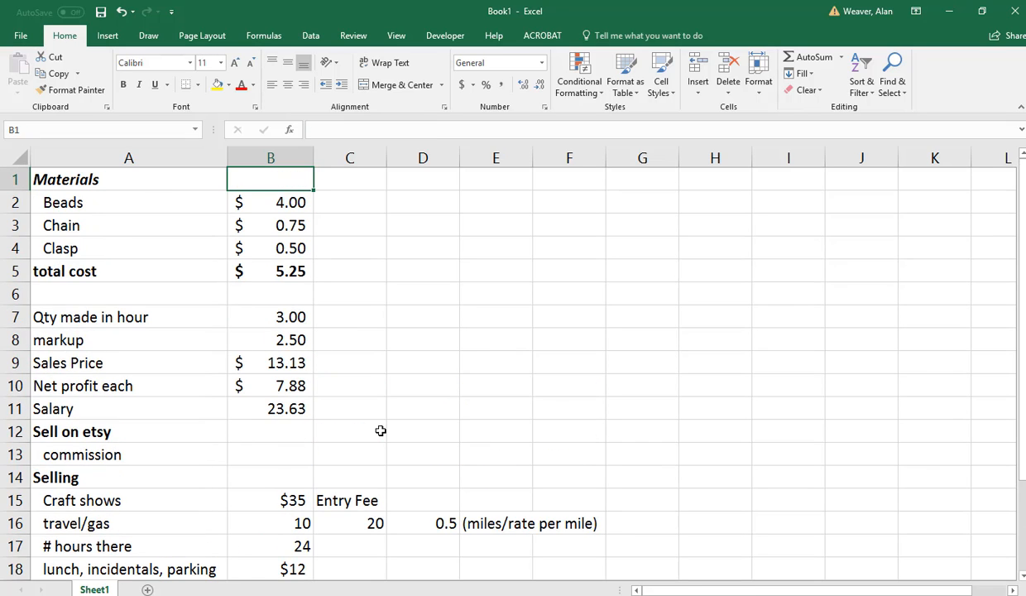